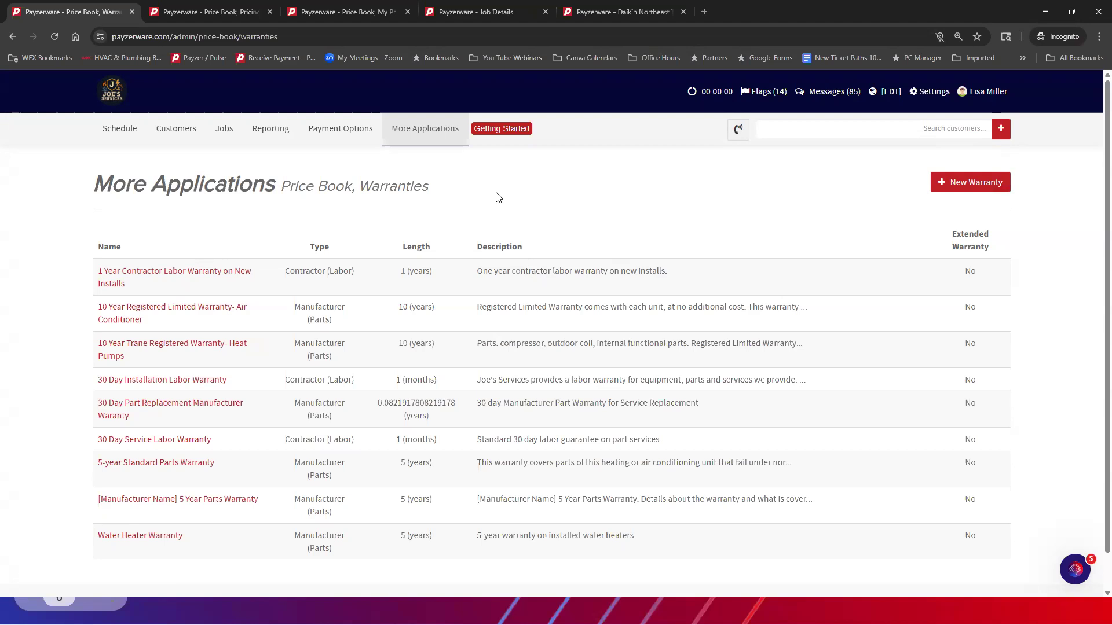
Open the list of warranties set up for the price book
mouse_move(422, 131)
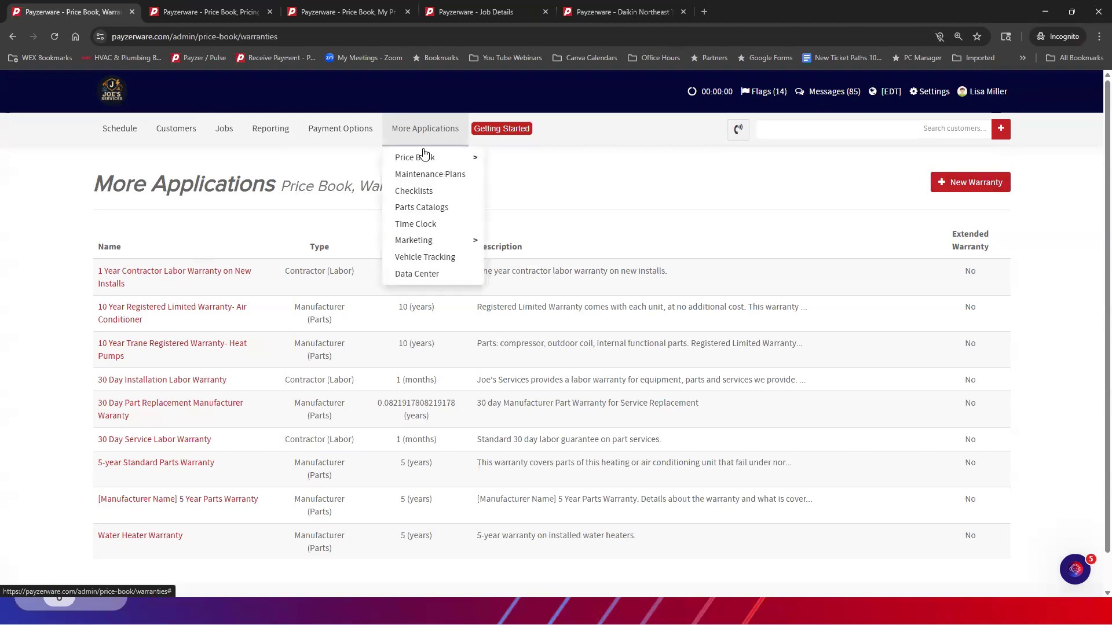
mouse_move(424, 157)
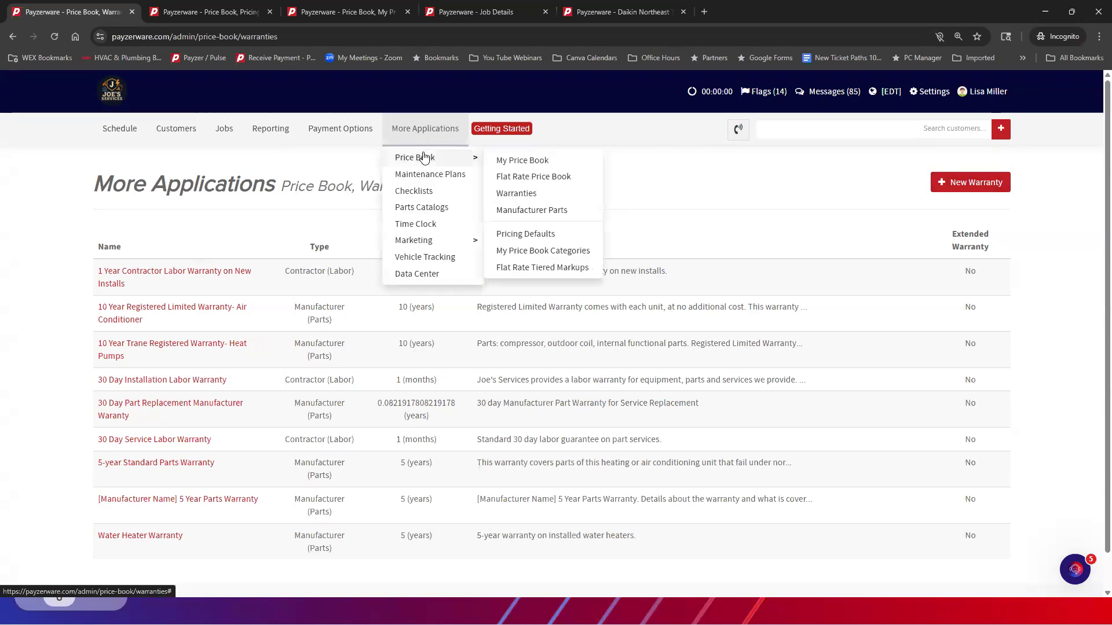
click(513, 197)
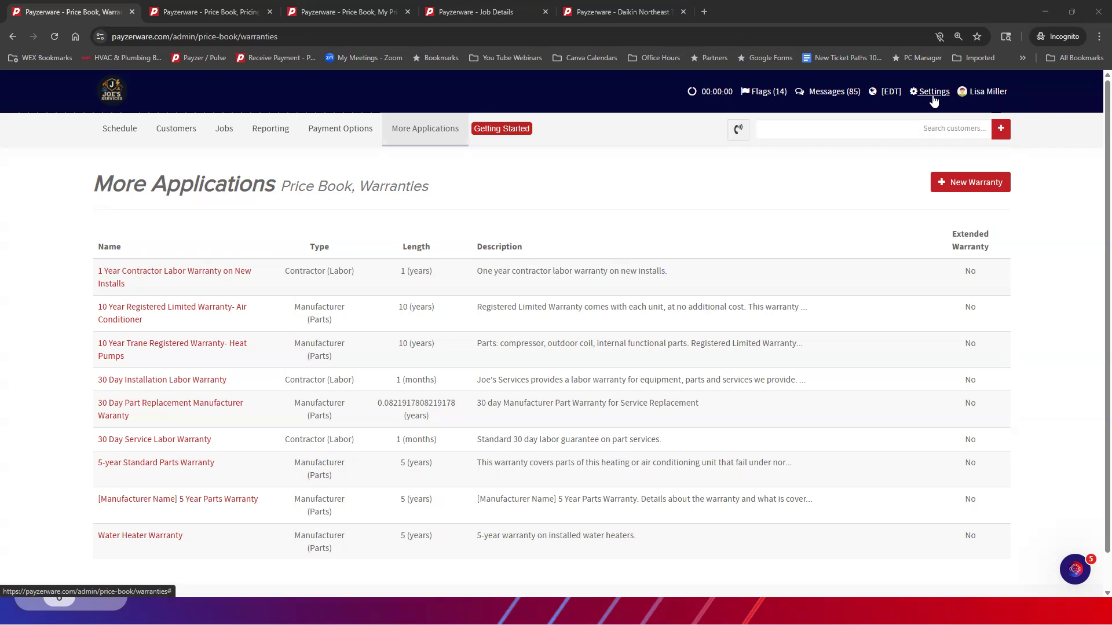
click(437, 132)
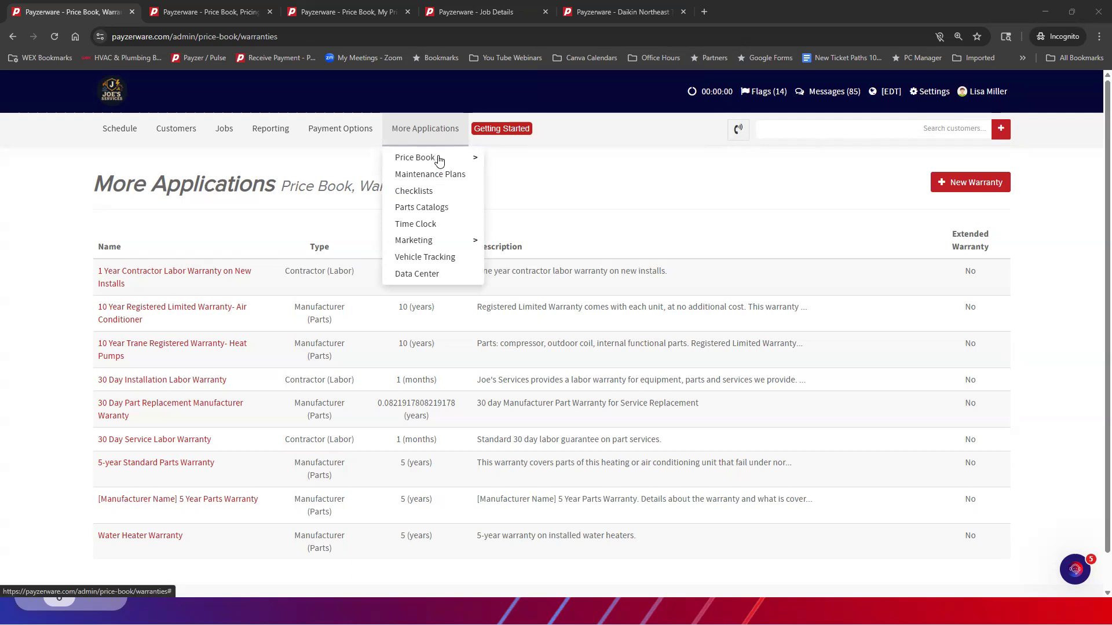
click(435, 160)
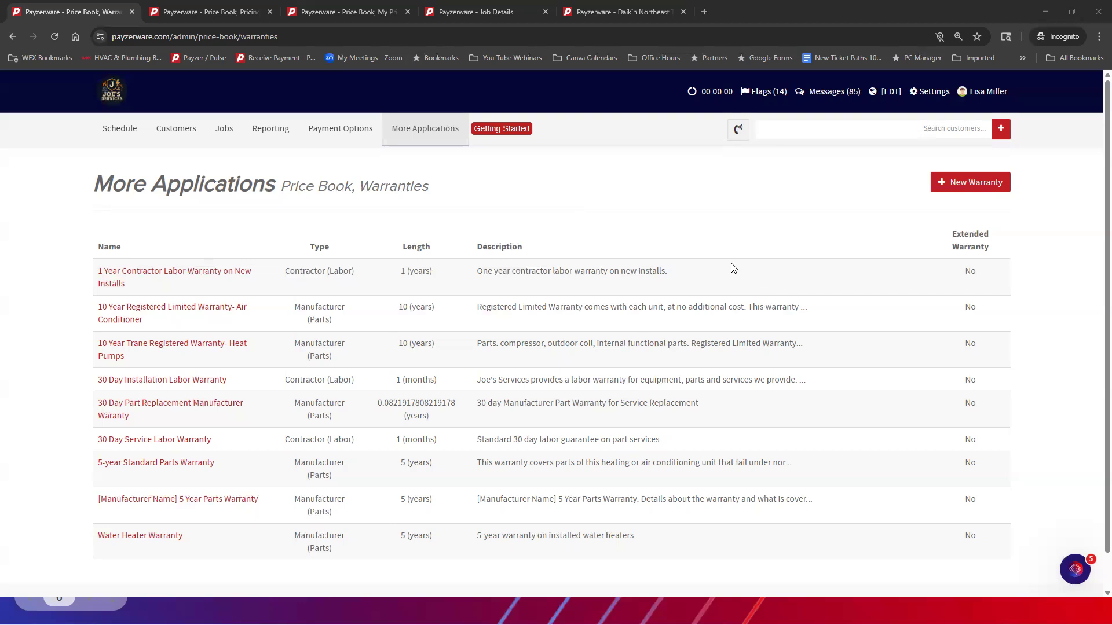
Examine the new warranty form's fields for the Contractor (Labor) and Manufacturer (Parts) types, closing the form without saving
click(956, 182)
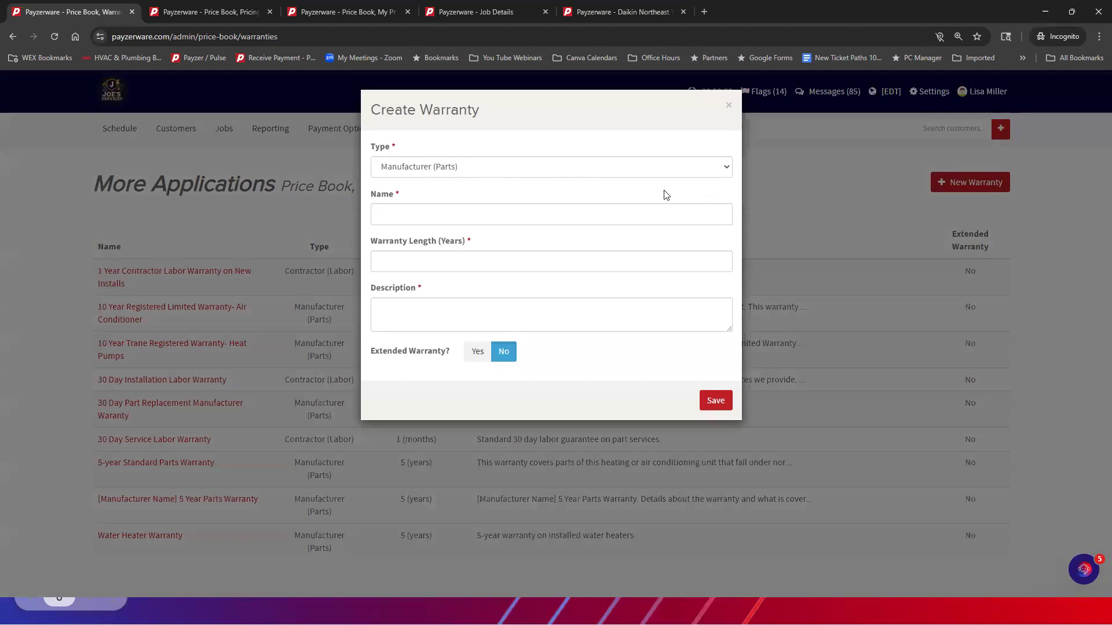
click(711, 167)
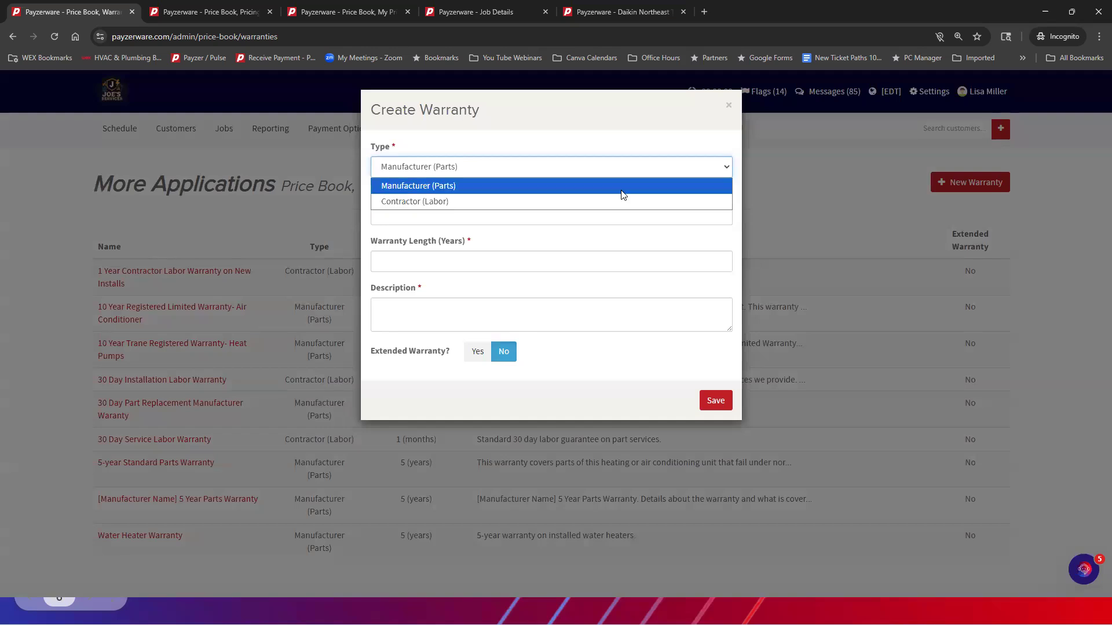
click(470, 203)
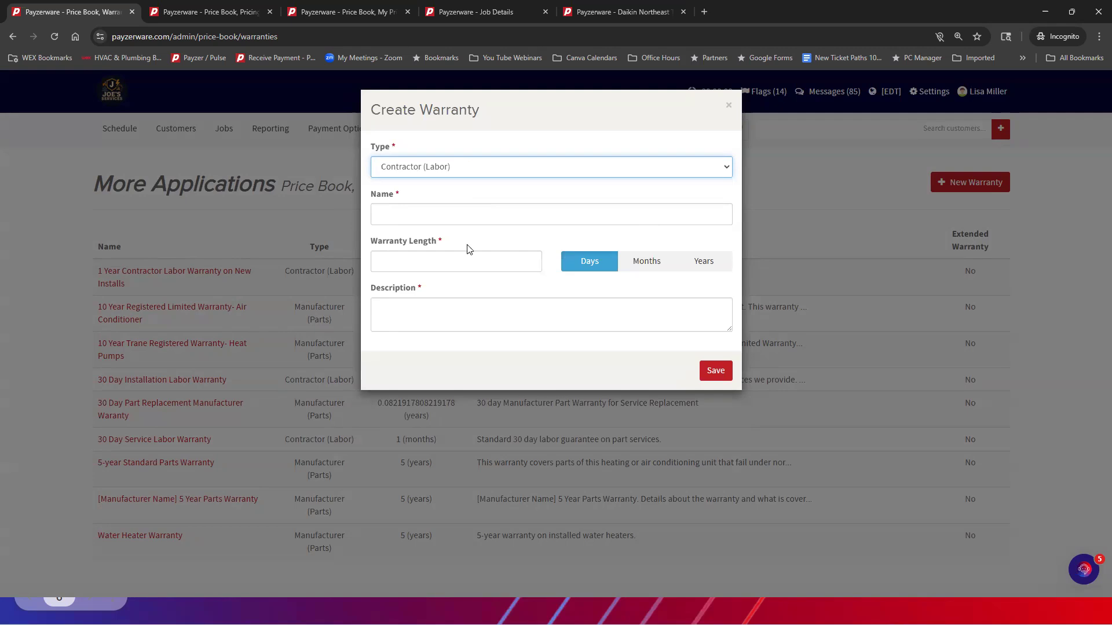
click(437, 258)
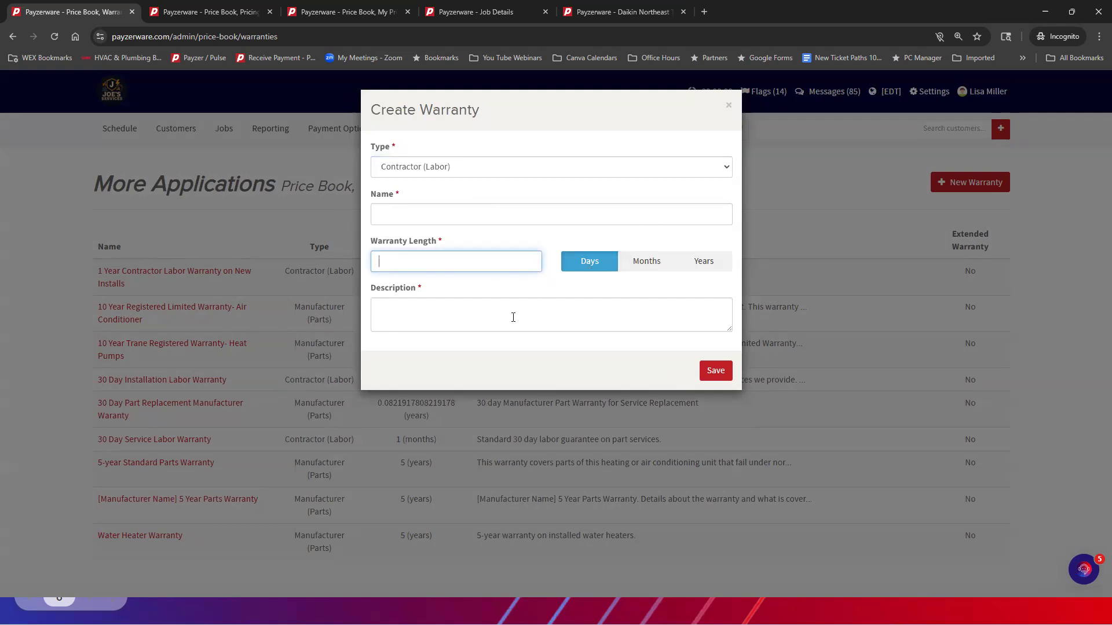
click(708, 167)
click(561, 193)
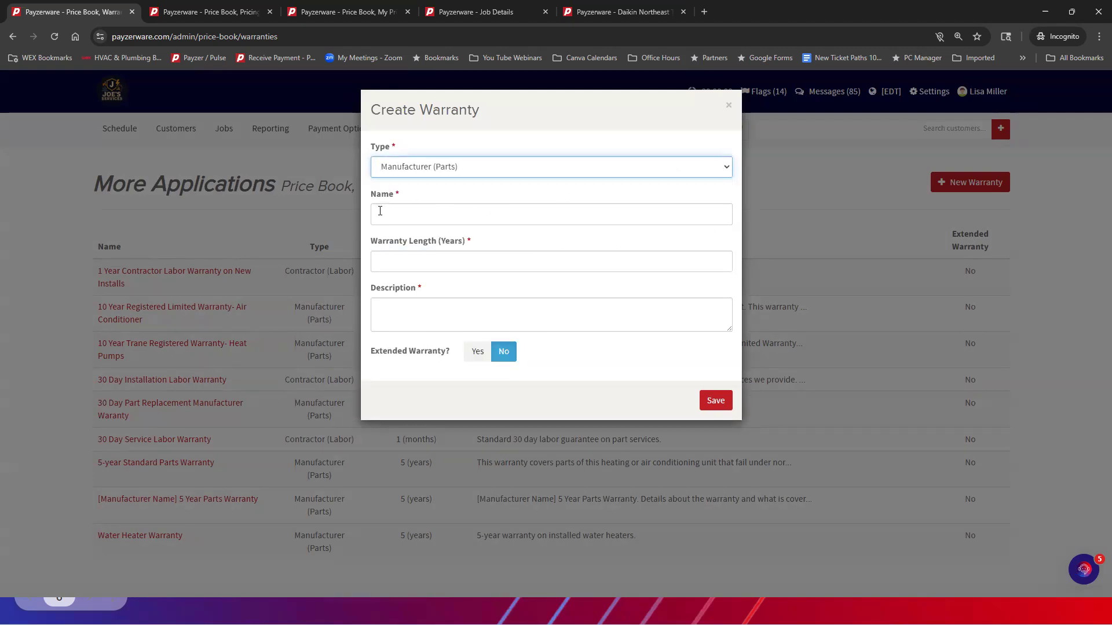
click(395, 257)
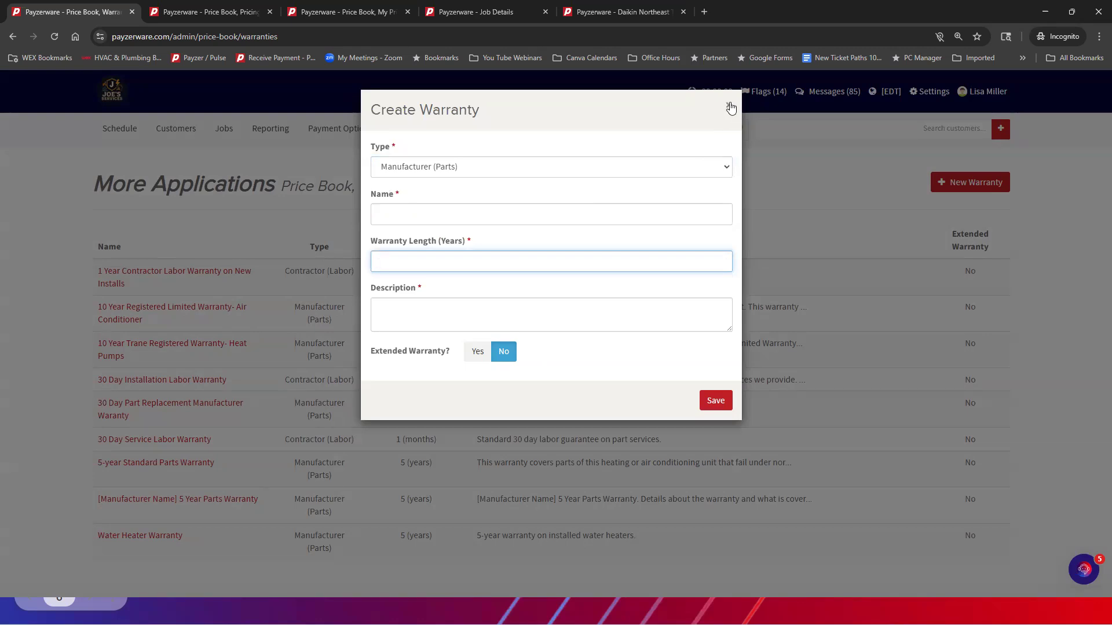
click(729, 106)
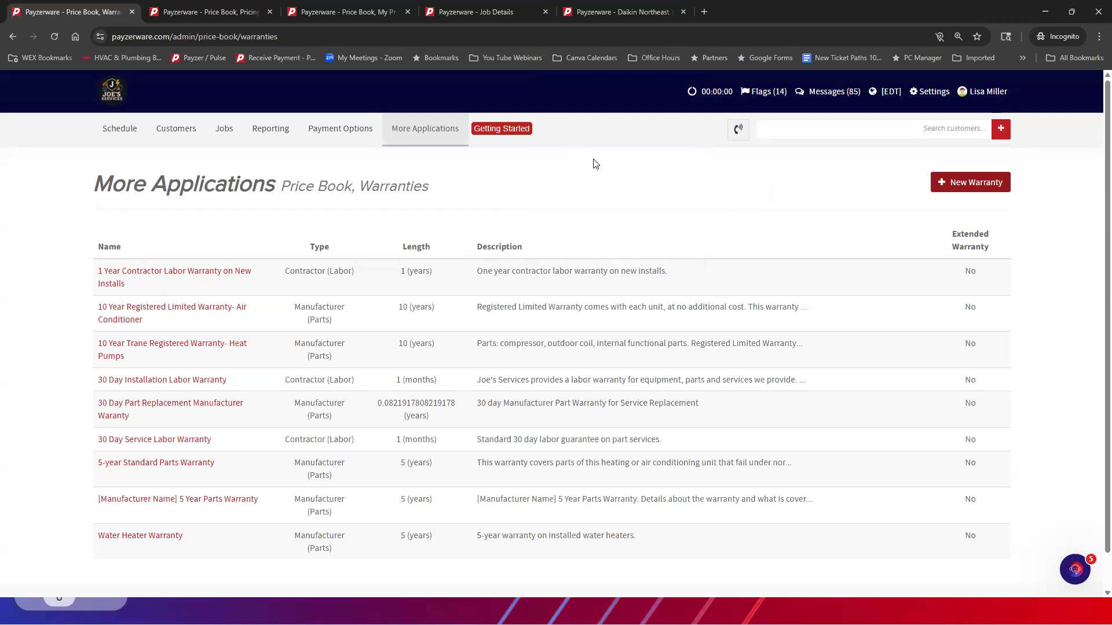
Open the quick-edit product list for the Install category of 2026 Solution Studio in My Price Book
click(428, 129)
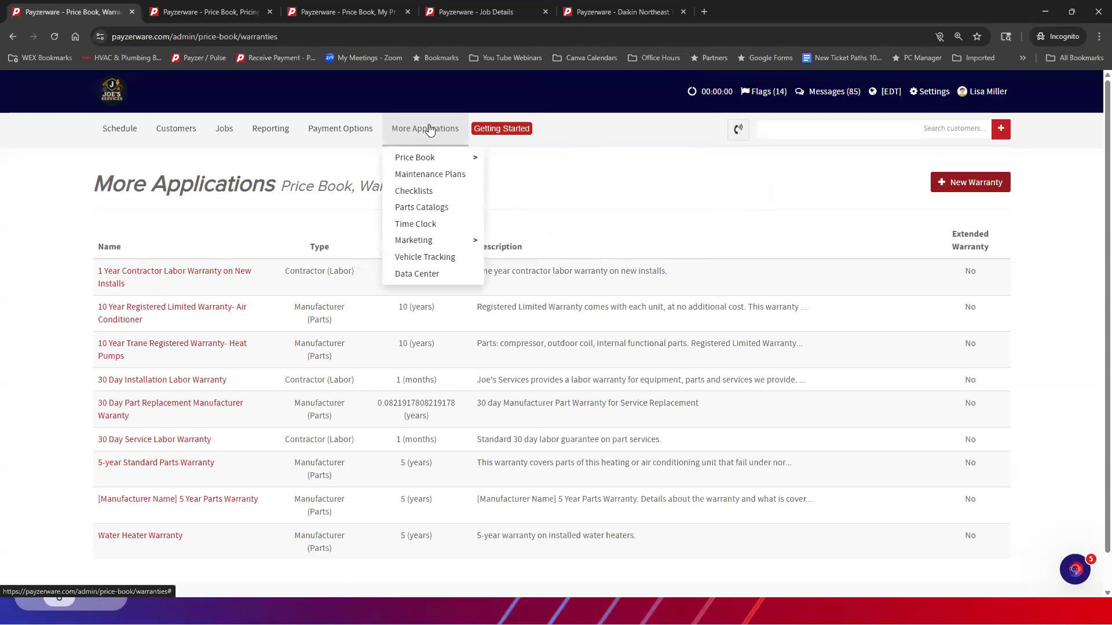
mouse_move(424, 162)
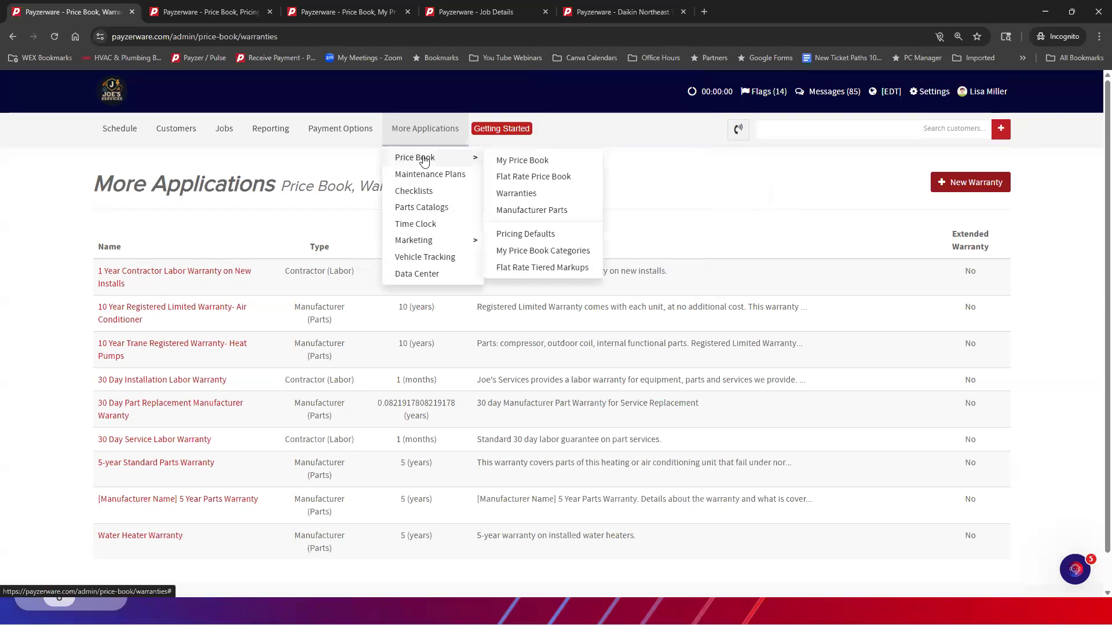
click(513, 165)
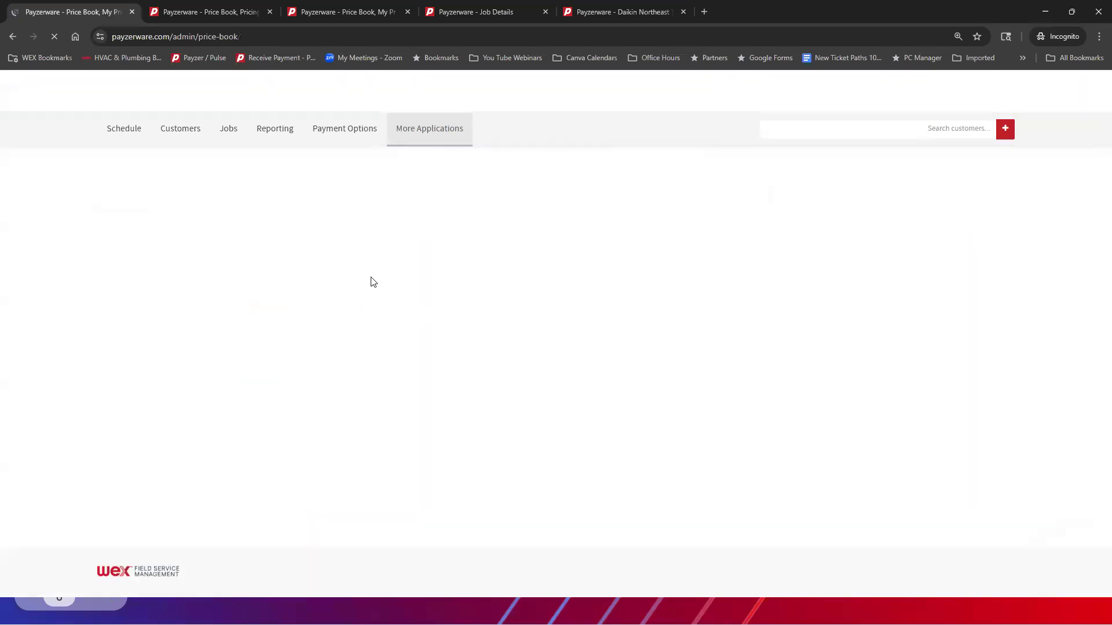
scroll(369, 278, down, 8)
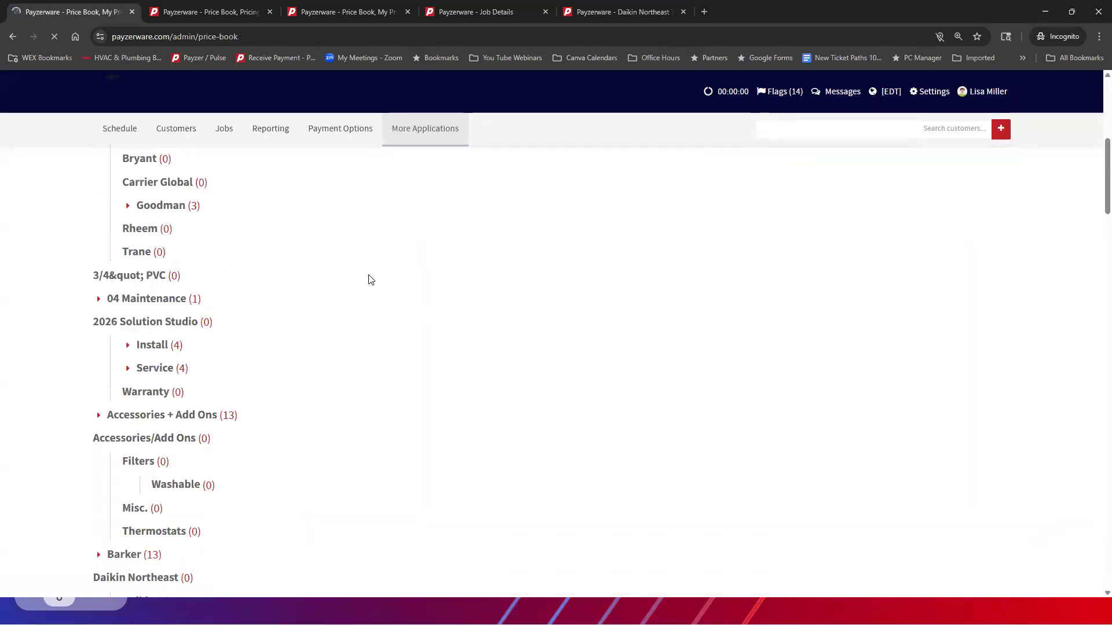
scroll(368, 279, down, 4)
scroll(368, 279, down, 6)
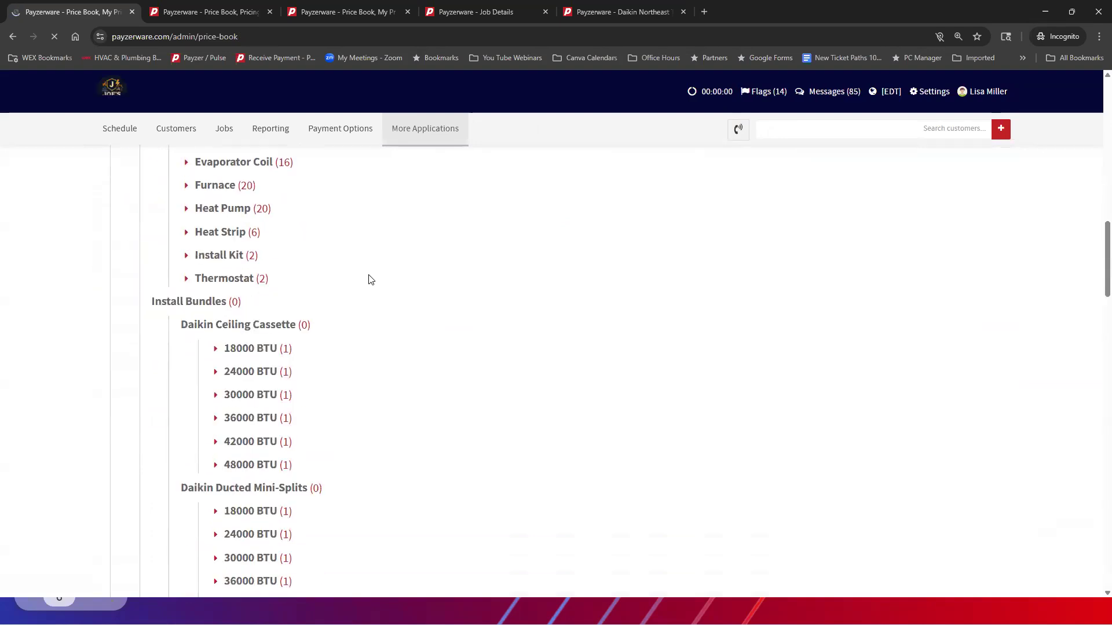
scroll(369, 279, up, 9)
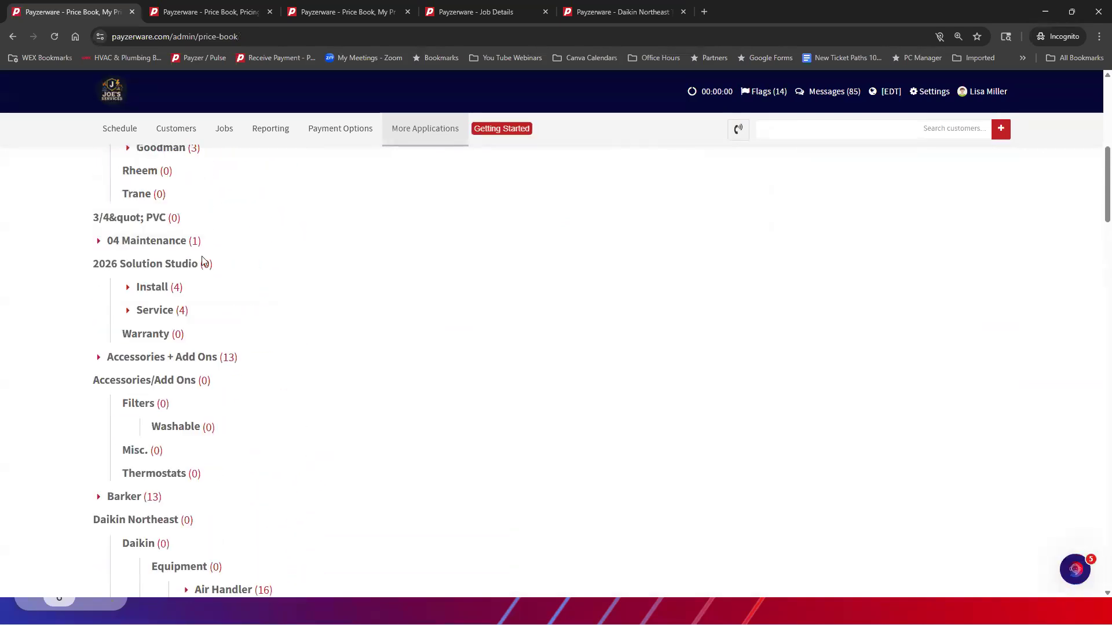
click(128, 290)
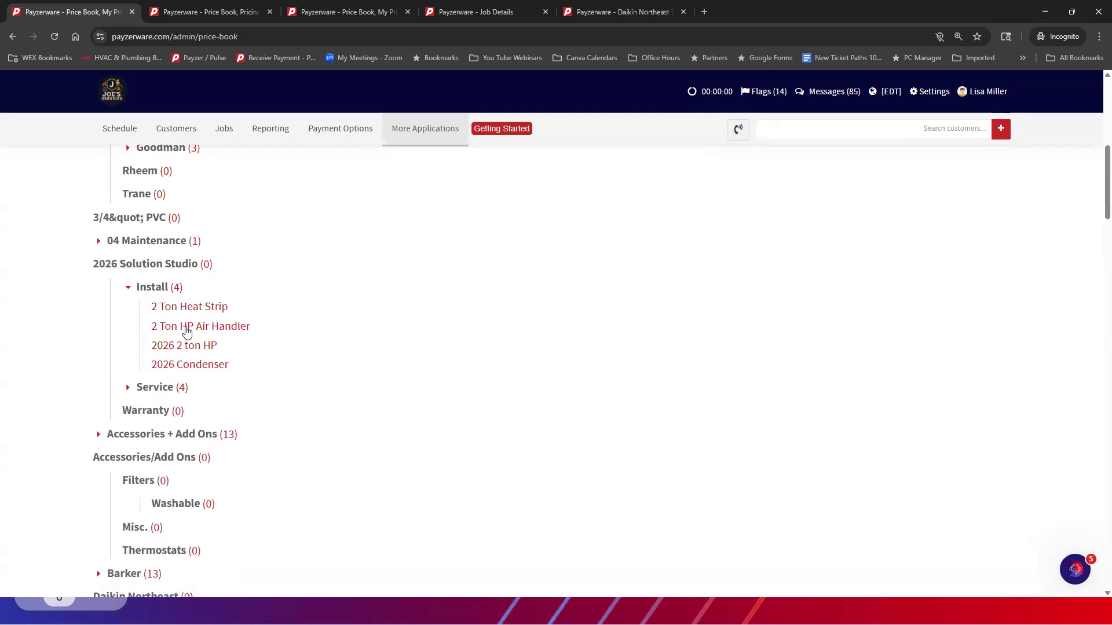
click(179, 290)
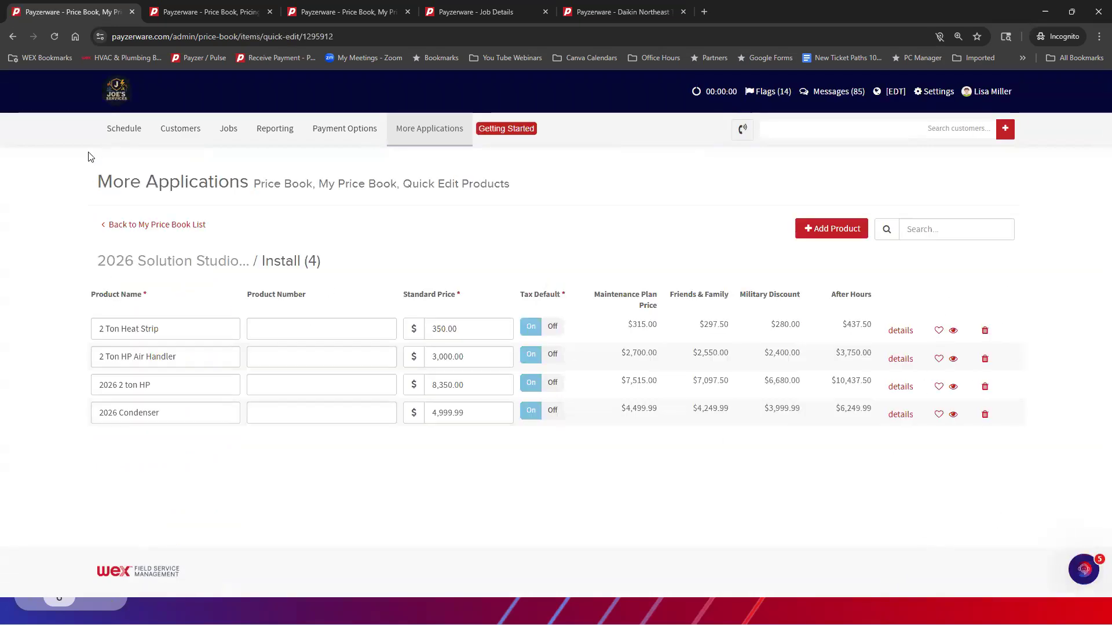
Examine the 2 Ton Heat Strip's product information and additional details, including its manufacturer warranty, and close it without saving
click(899, 331)
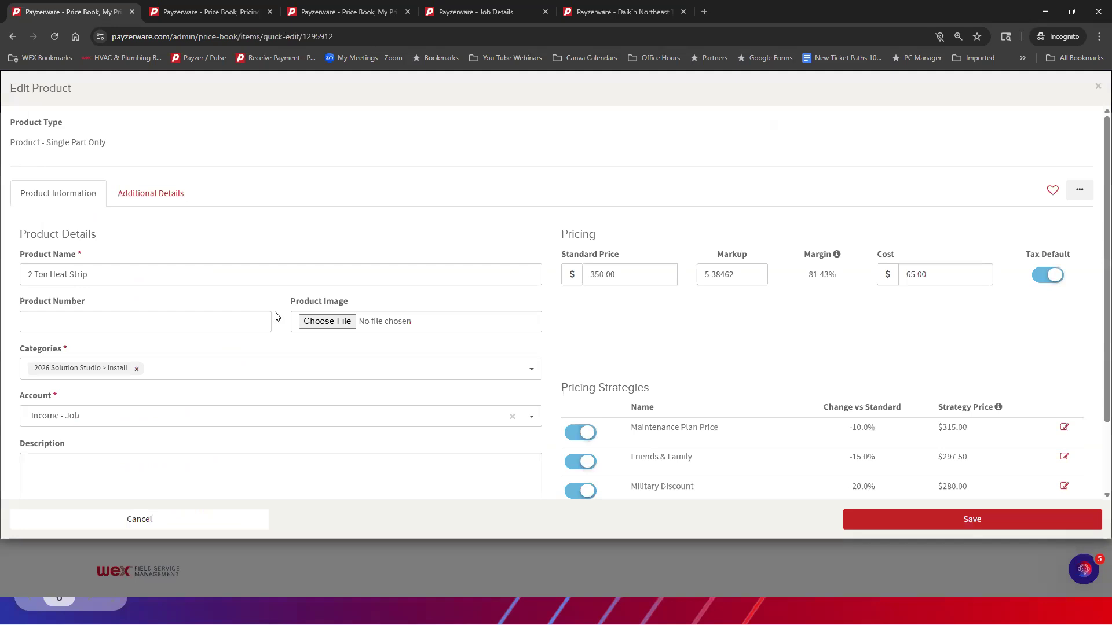
scroll(275, 317, down, 2)
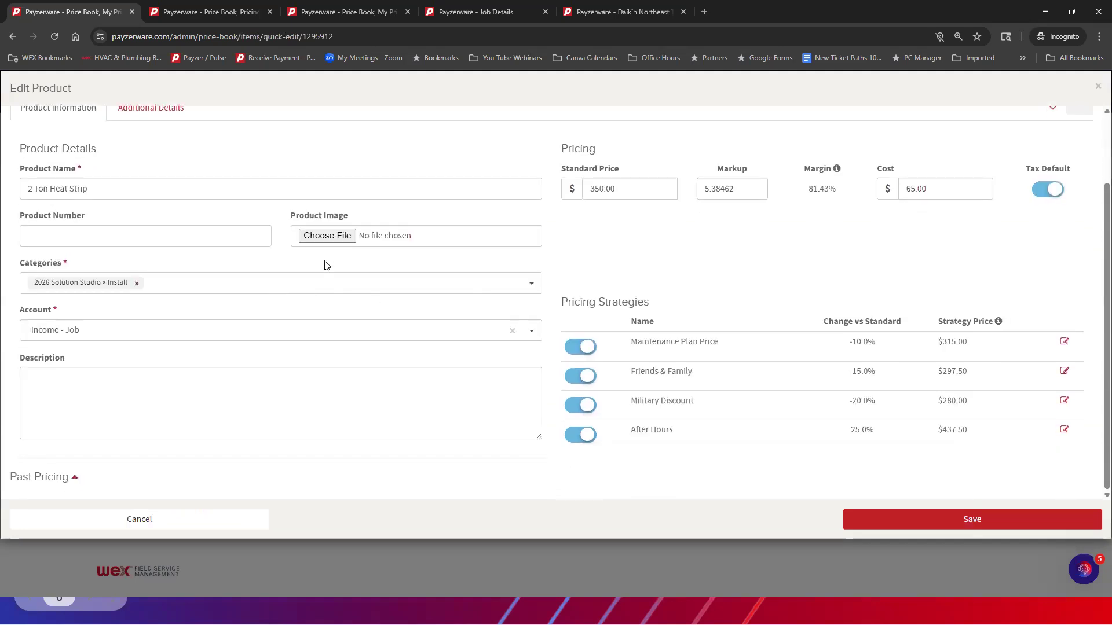
scroll(368, 258, up, 2)
click(144, 192)
scroll(460, 231, down, 1)
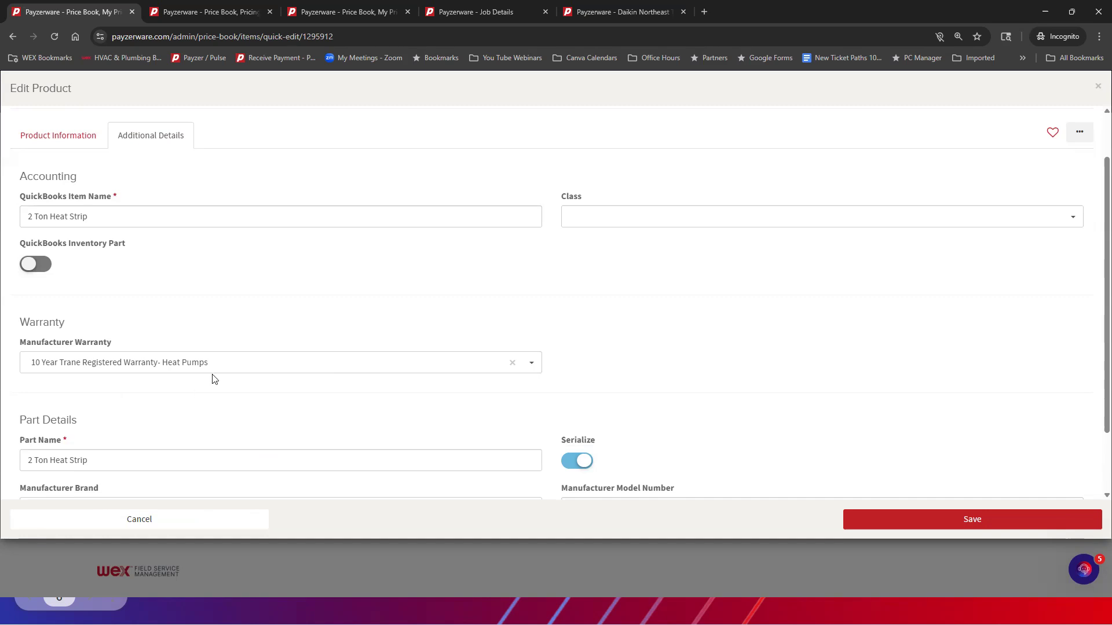
click(82, 139)
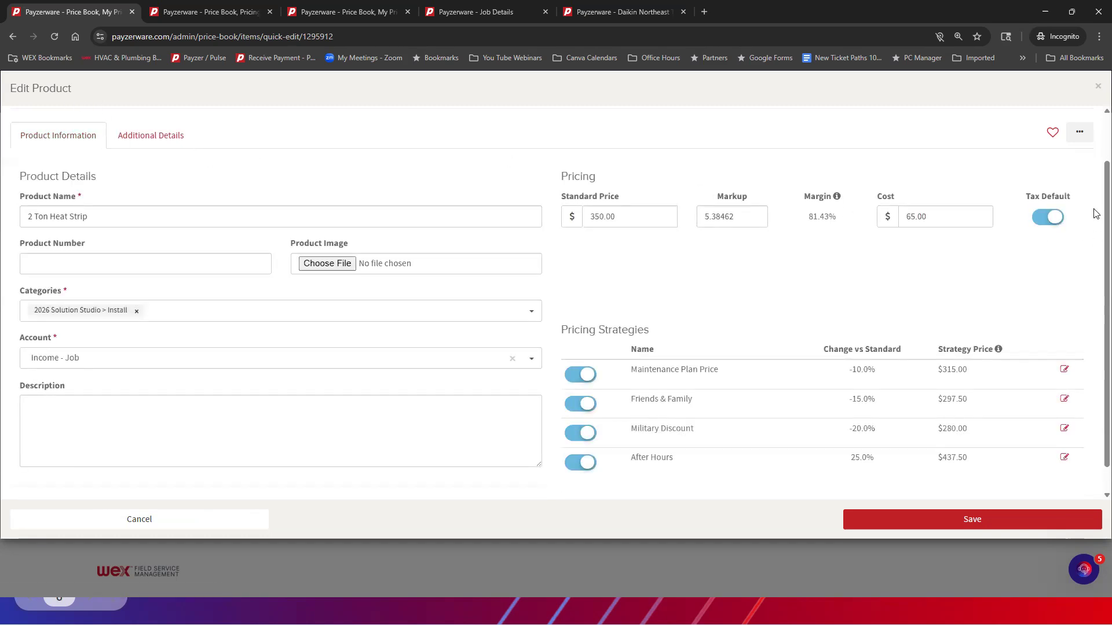
click(1098, 88)
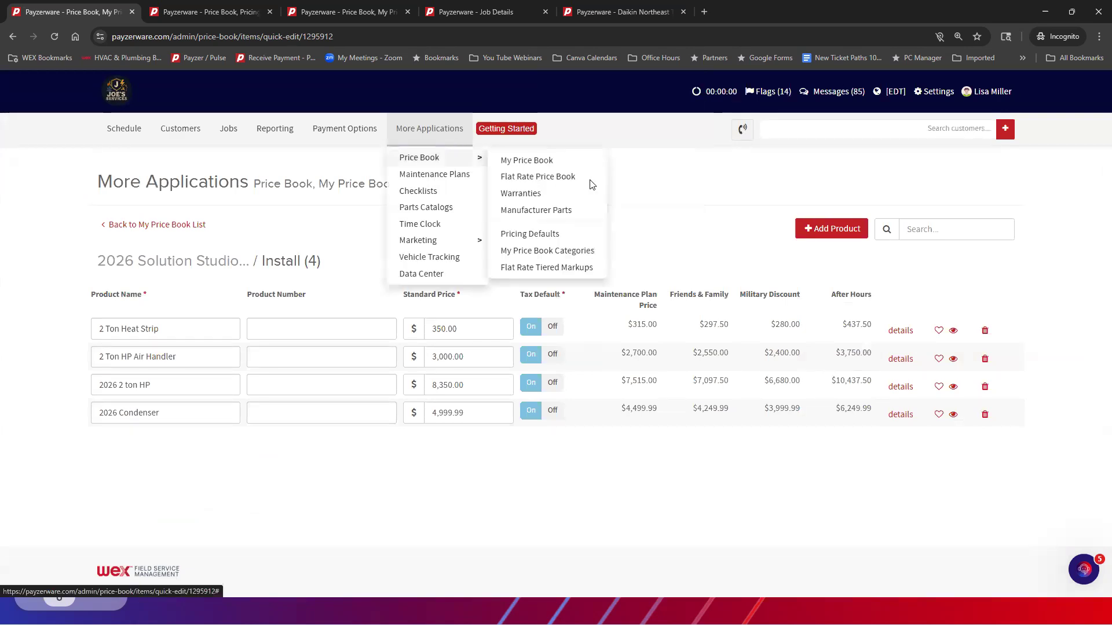
Open the price book's Pricing Defaults and review the Pricing Strategy Defaults table for products
mouse_move(443, 130)
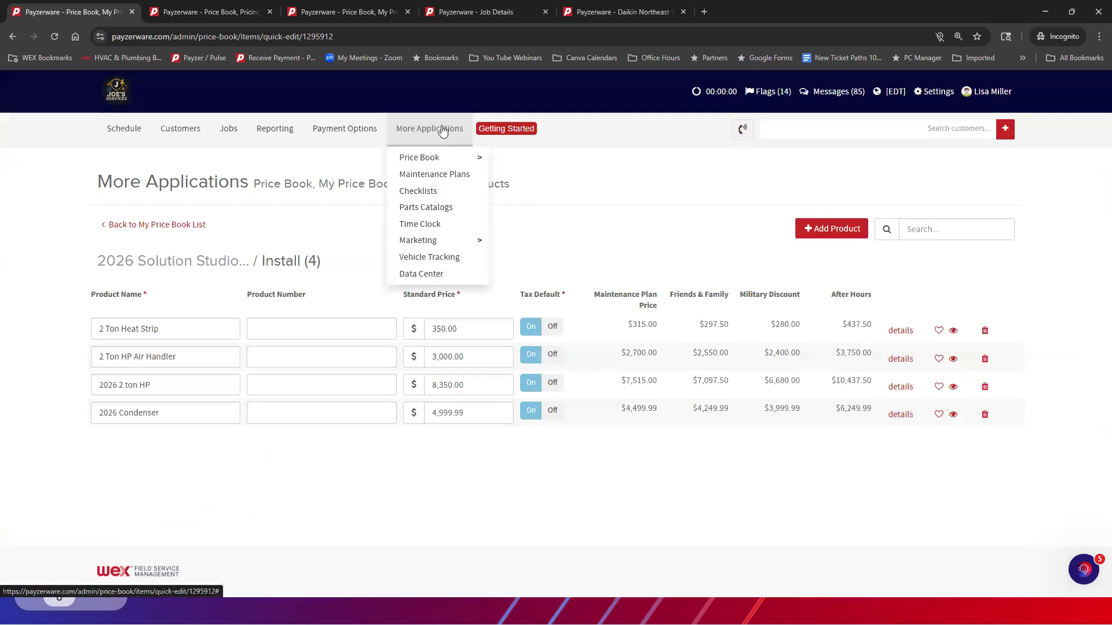
mouse_move(430, 163)
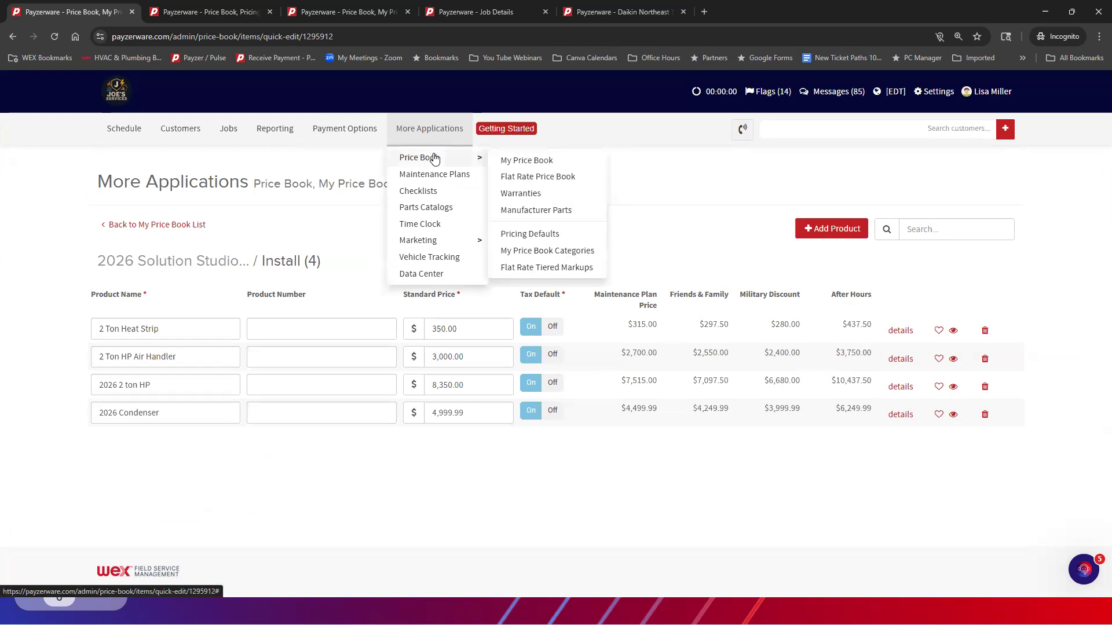
click(520, 239)
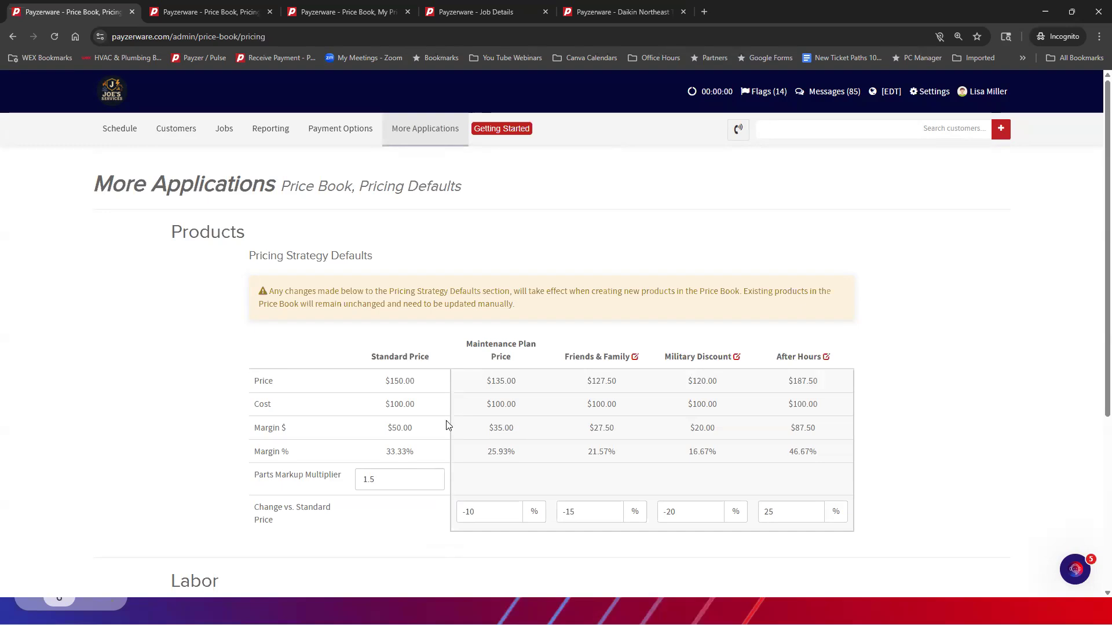
triple_click(450, 542)
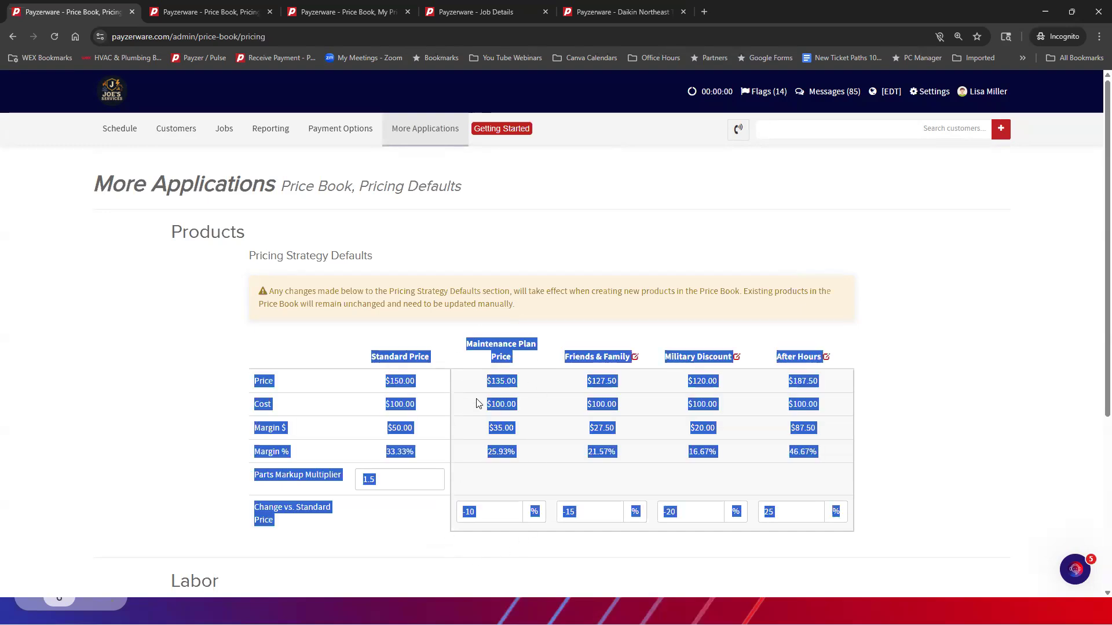
click(538, 309)
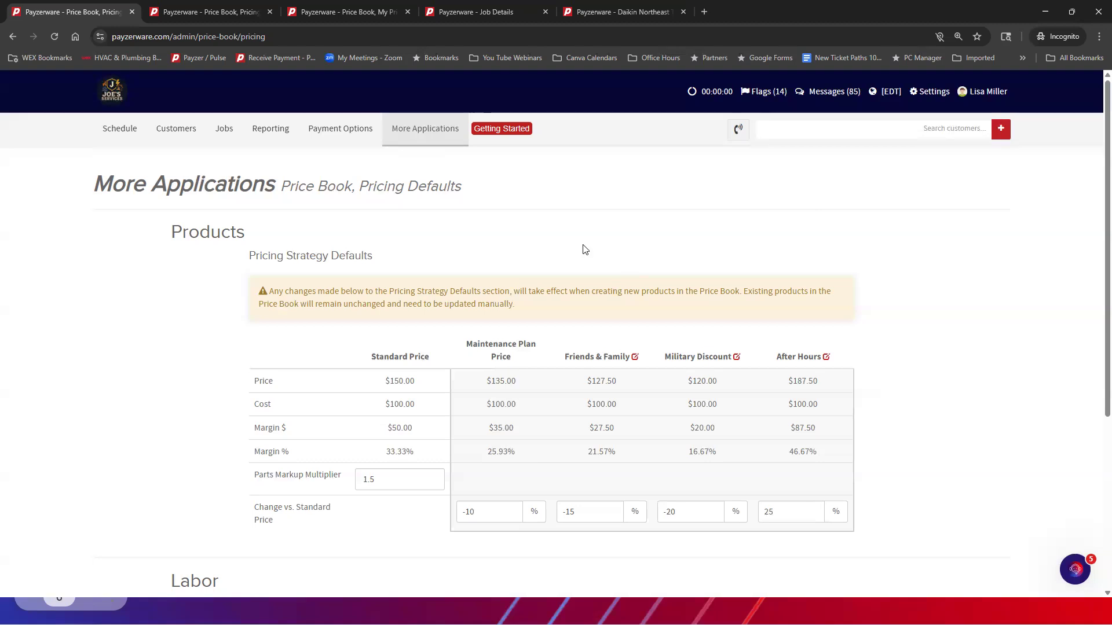
Open My Price Book Categories and view the edit form of the 1 Parts category under 01 General, closing it without saving
click(425, 128)
mouse_move(424, 158)
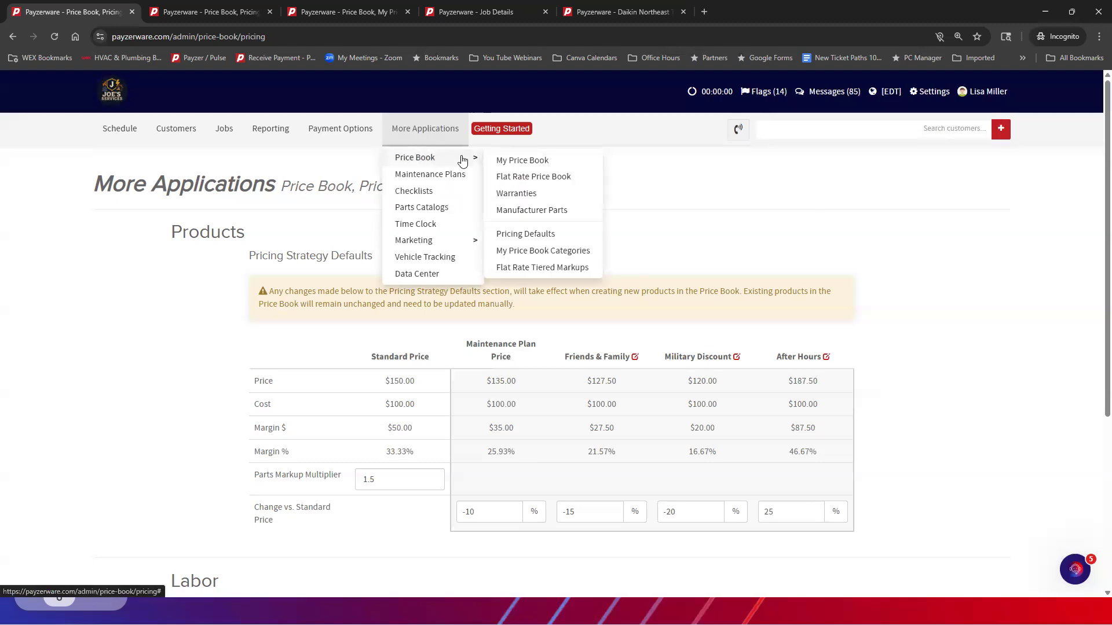
click(533, 254)
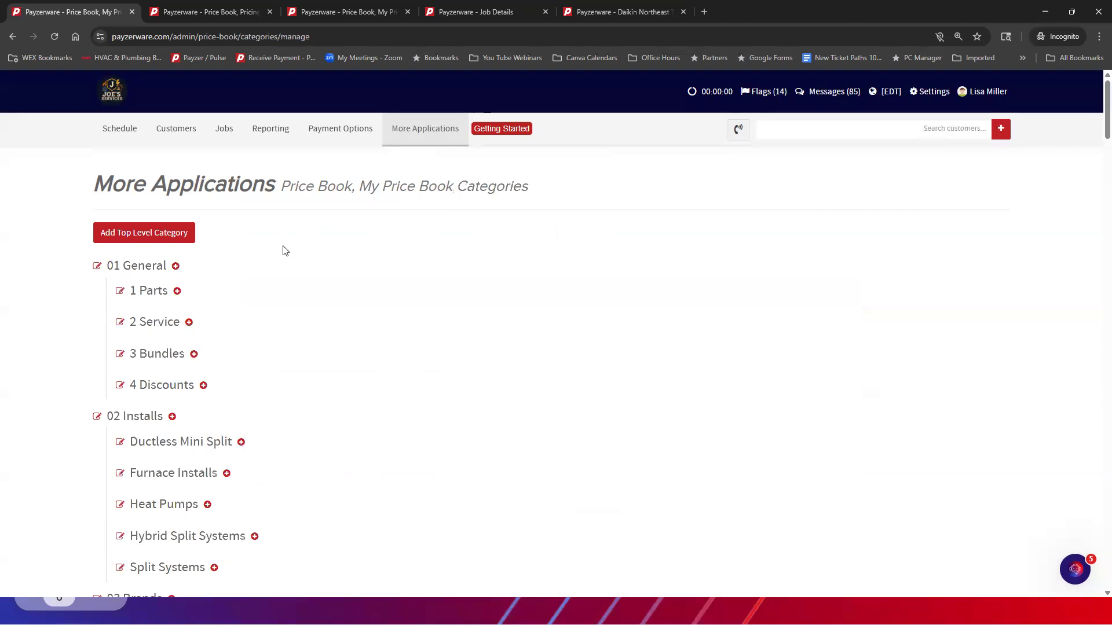
scroll(280, 249, down, 1)
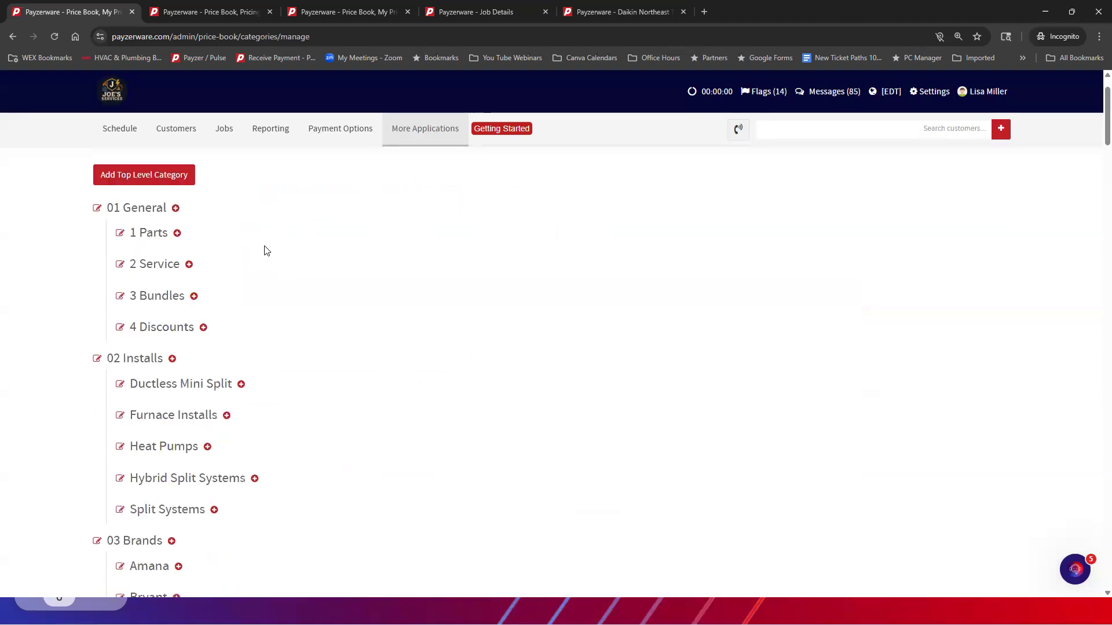
click(120, 235)
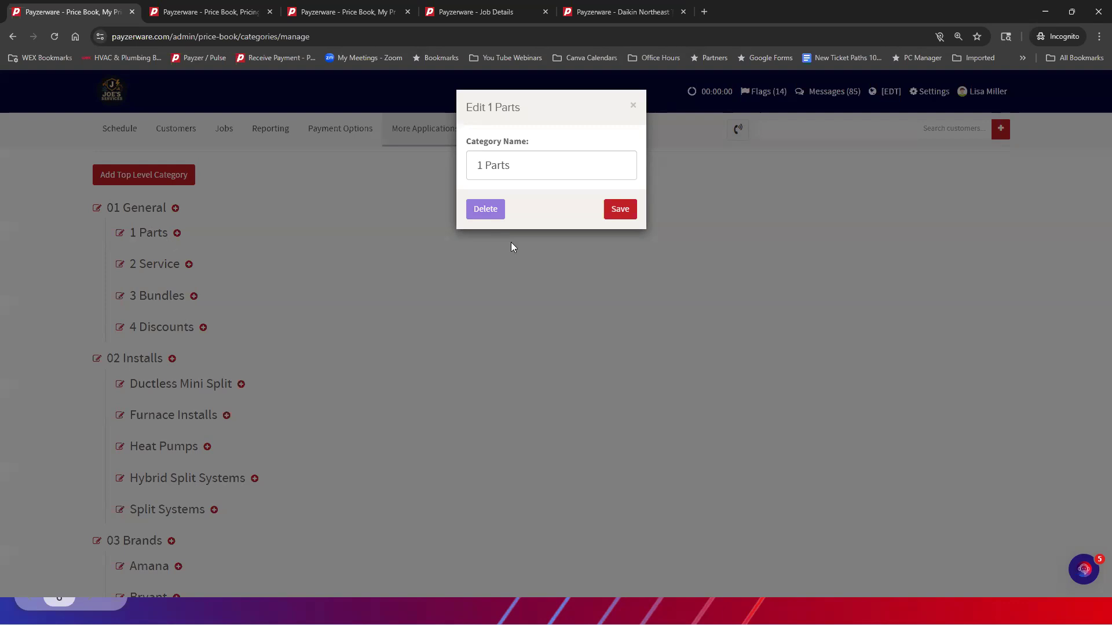
click(634, 107)
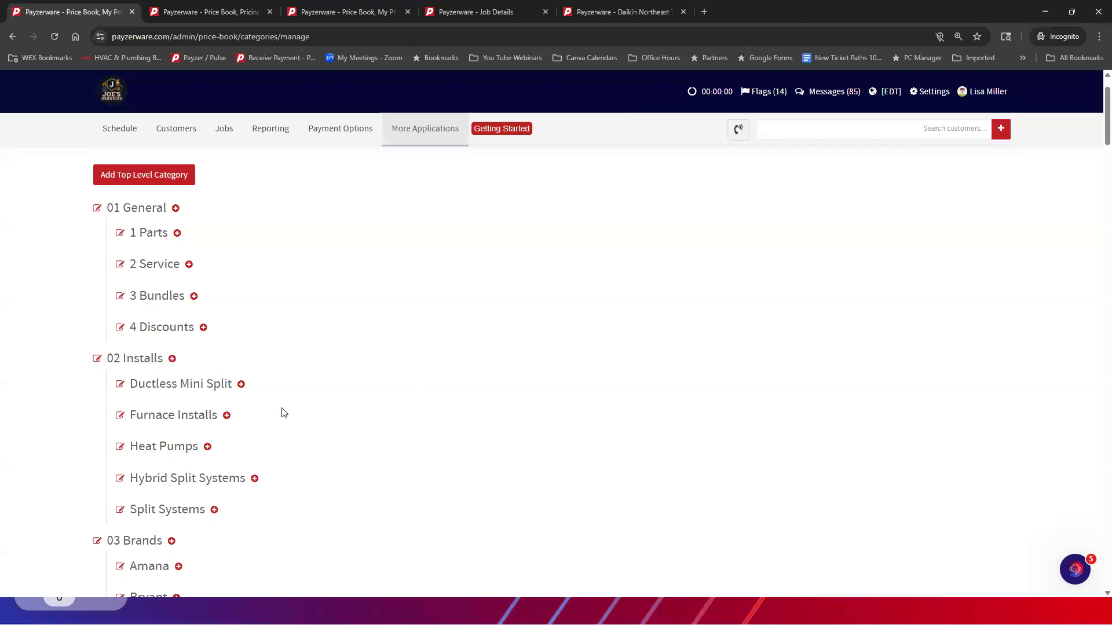
Examine the My Price Book Categories tree, from 01 General and its subcategories down to the Daikin Northeast equipment and install bundles
scroll(283, 413, down, 10)
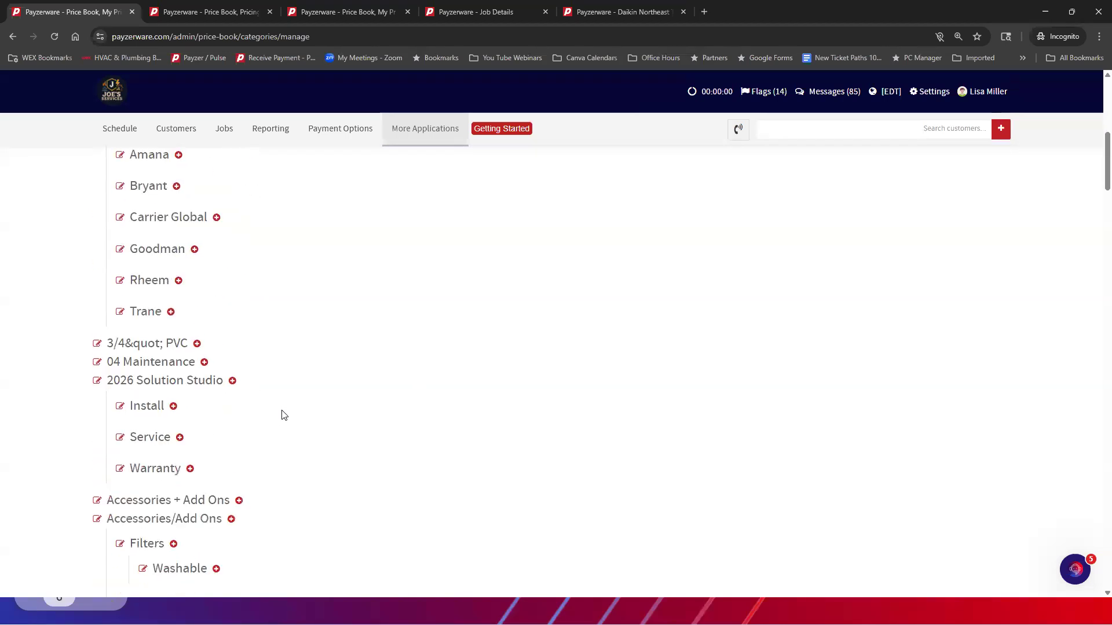
scroll(283, 414, down, 9)
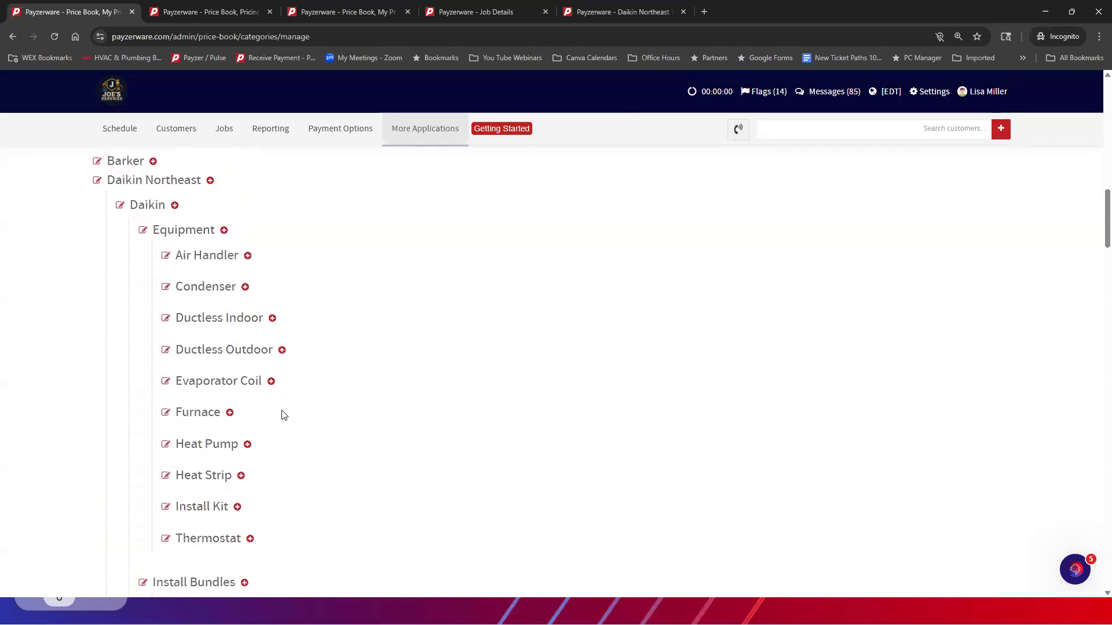
scroll(284, 415, down, 7)
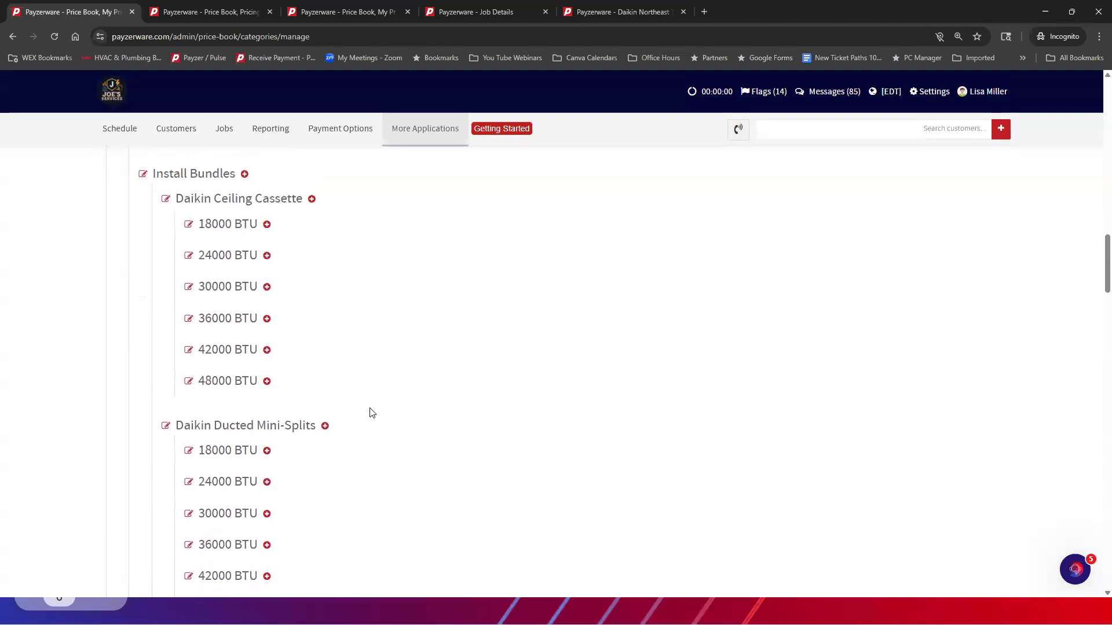
scroll(372, 413, down, 2)
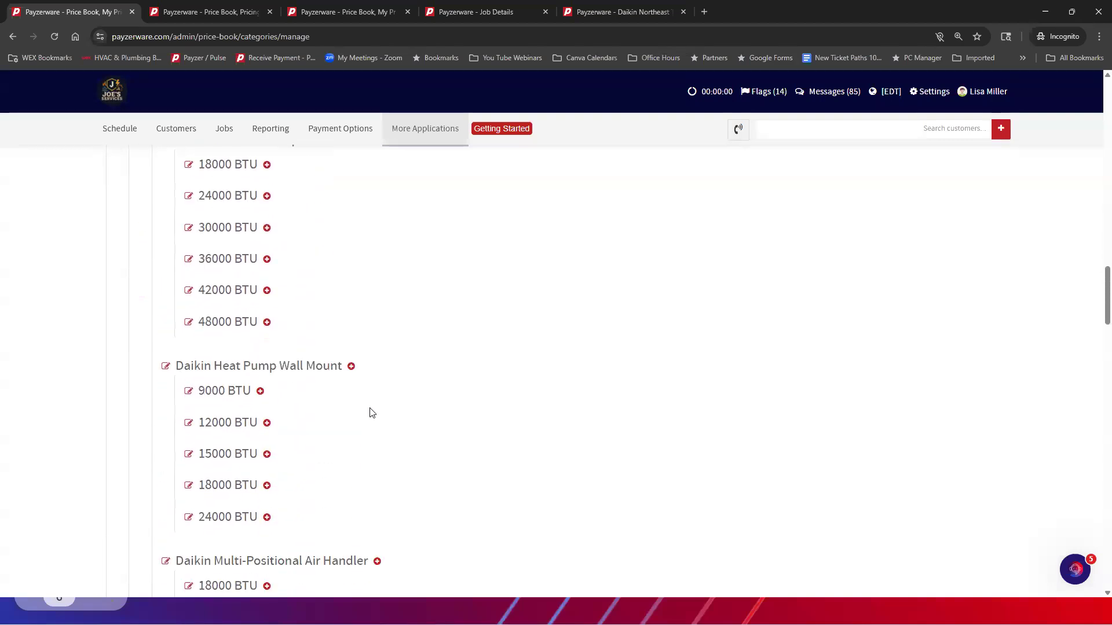
scroll(373, 413, down, 15)
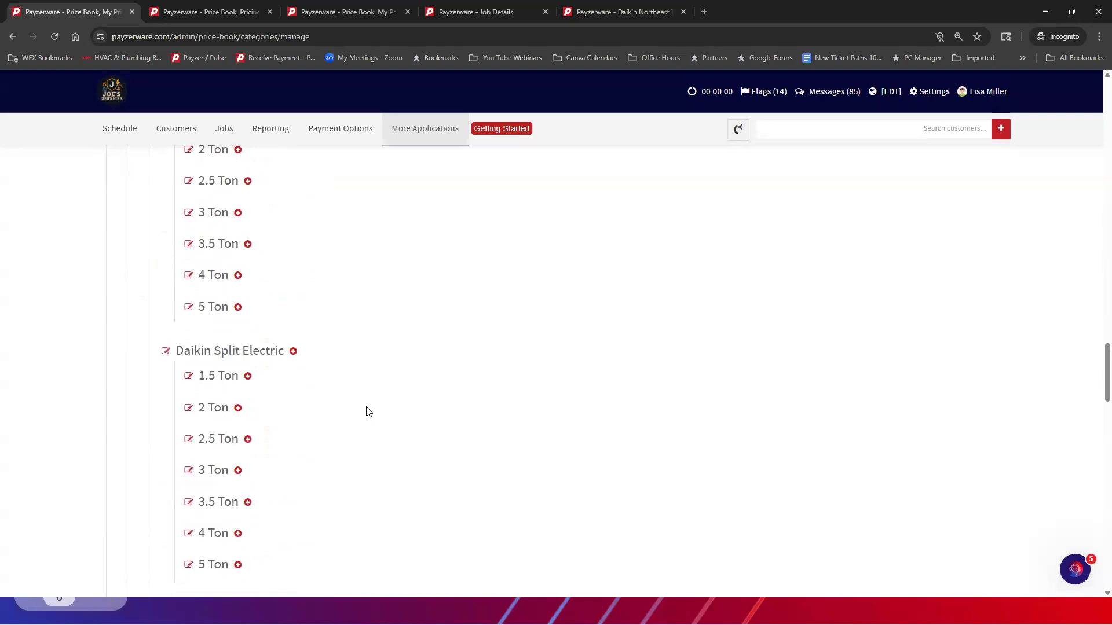
scroll(369, 412, down, 2)
scroll(368, 411, up, 20)
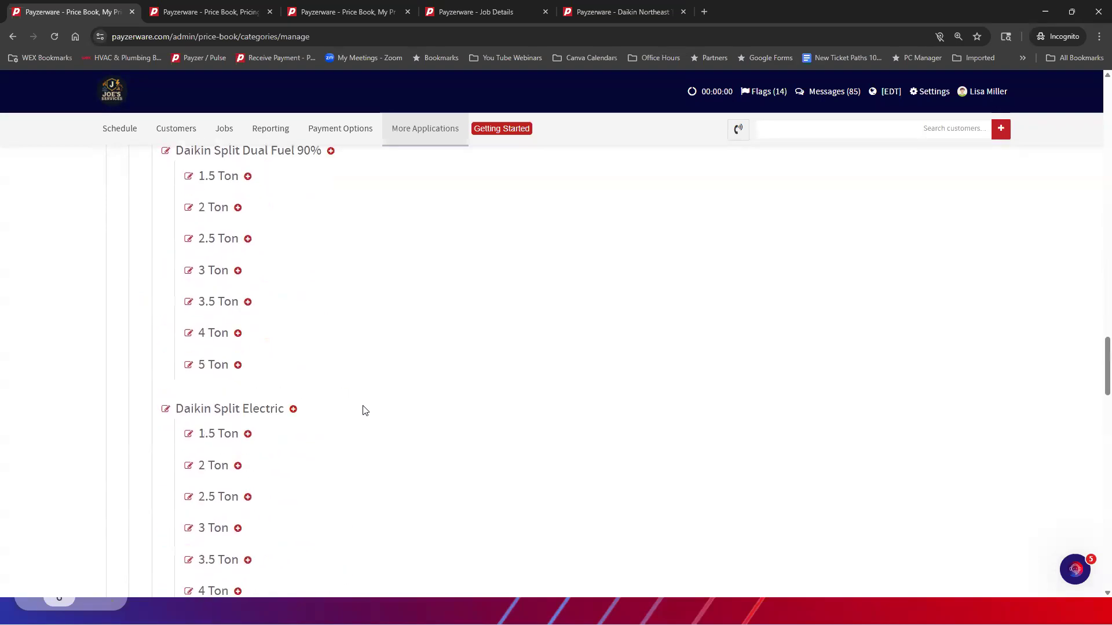
scroll(359, 407, up, 6)
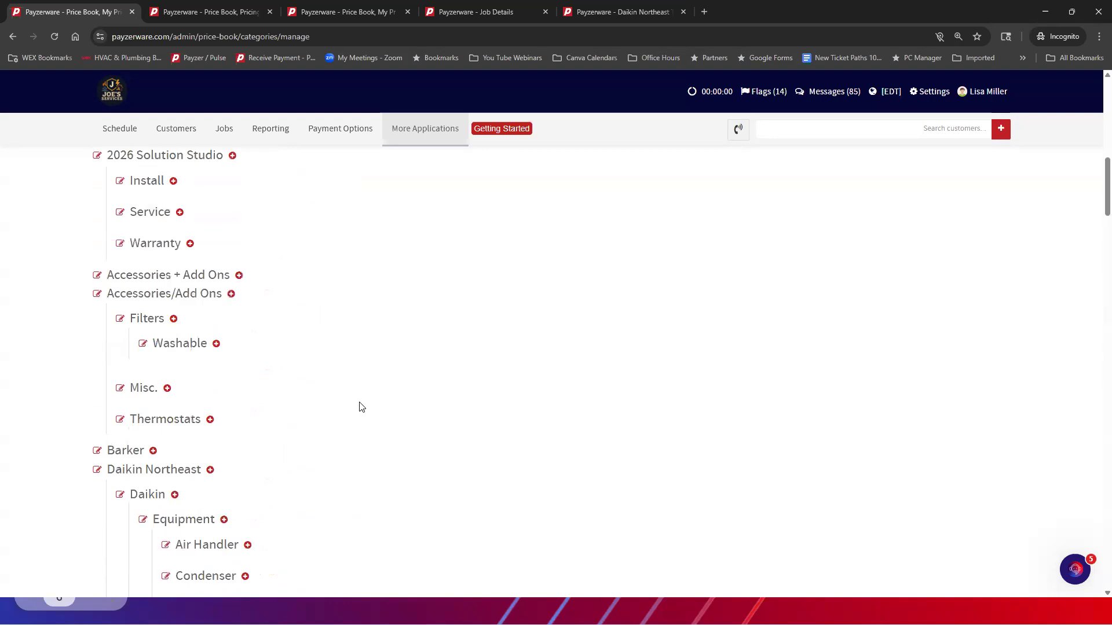
scroll(359, 407, up, 2)
scroll(359, 407, up, 1)
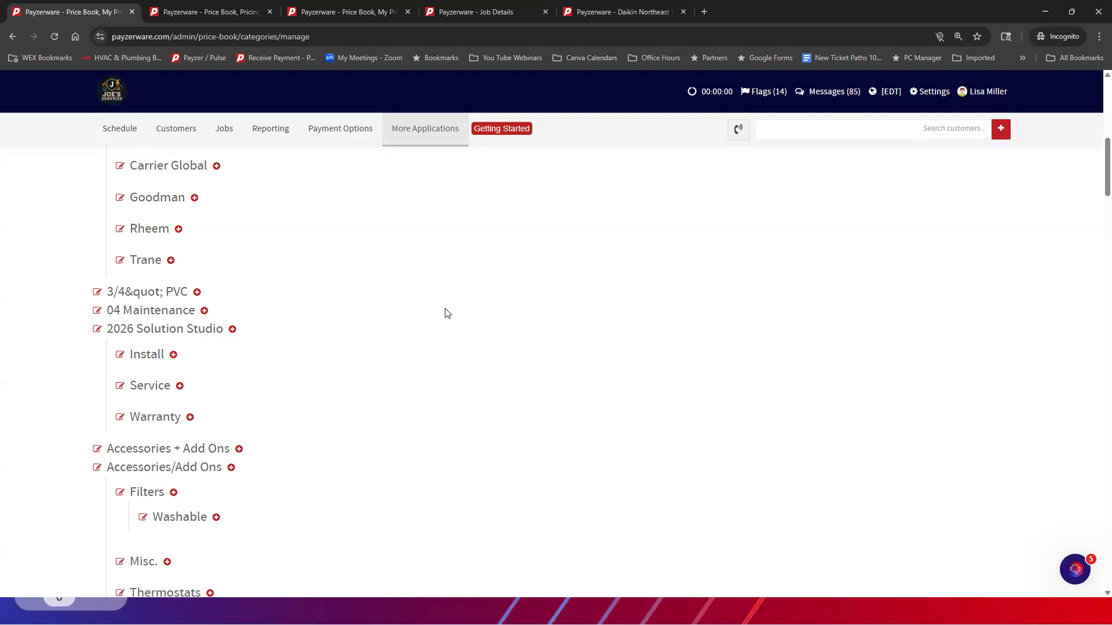
scroll(450, 227, up, 5)
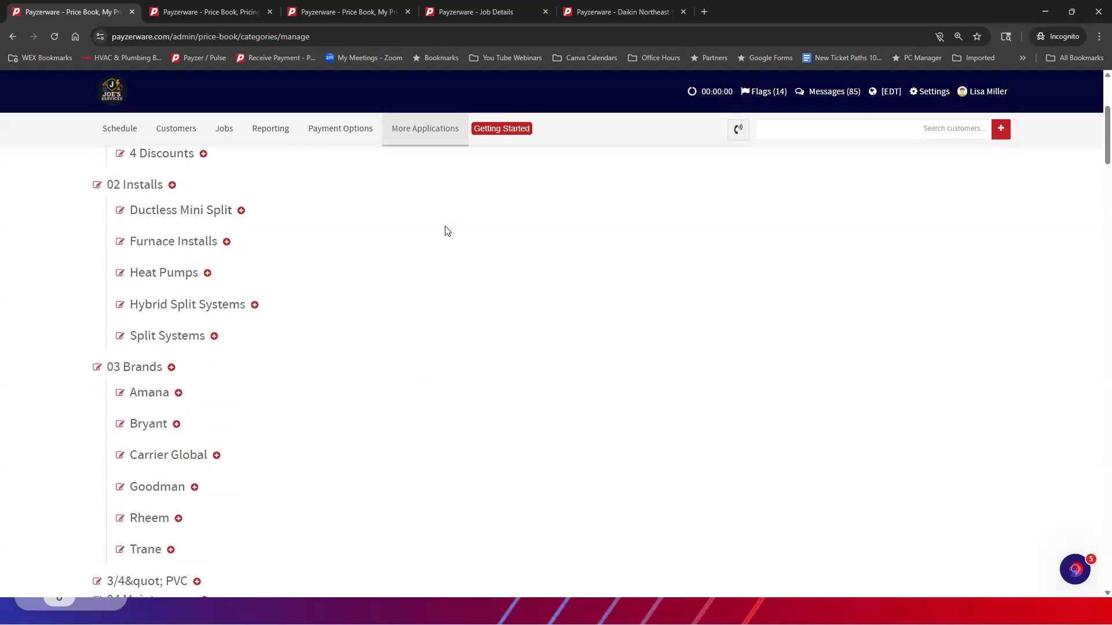
scroll(447, 230, up, 4)
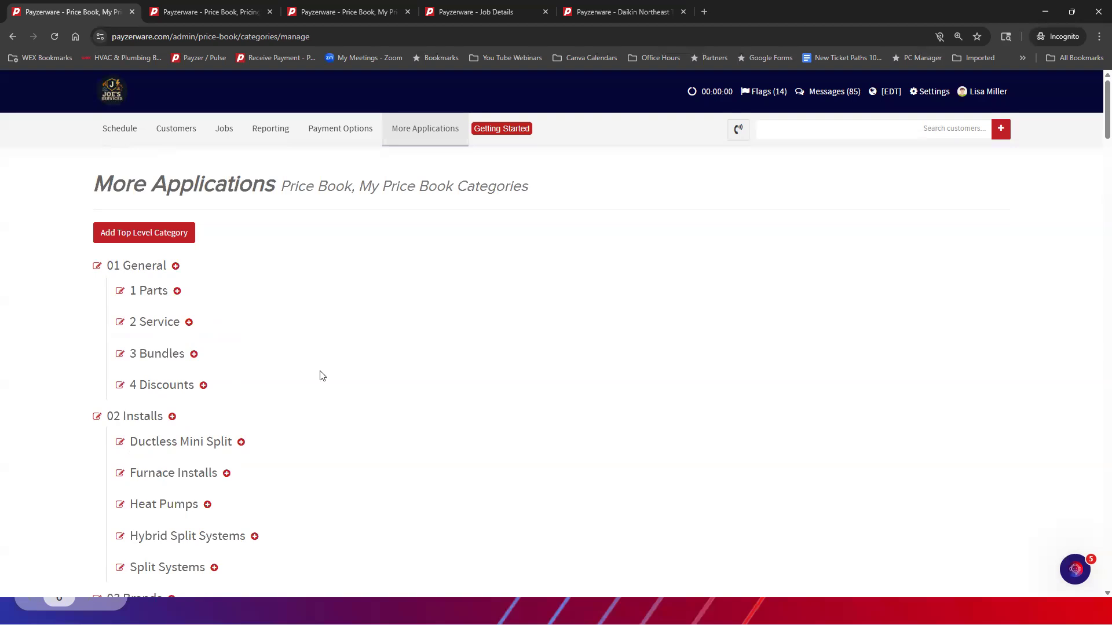
scroll(327, 449, down, 1)
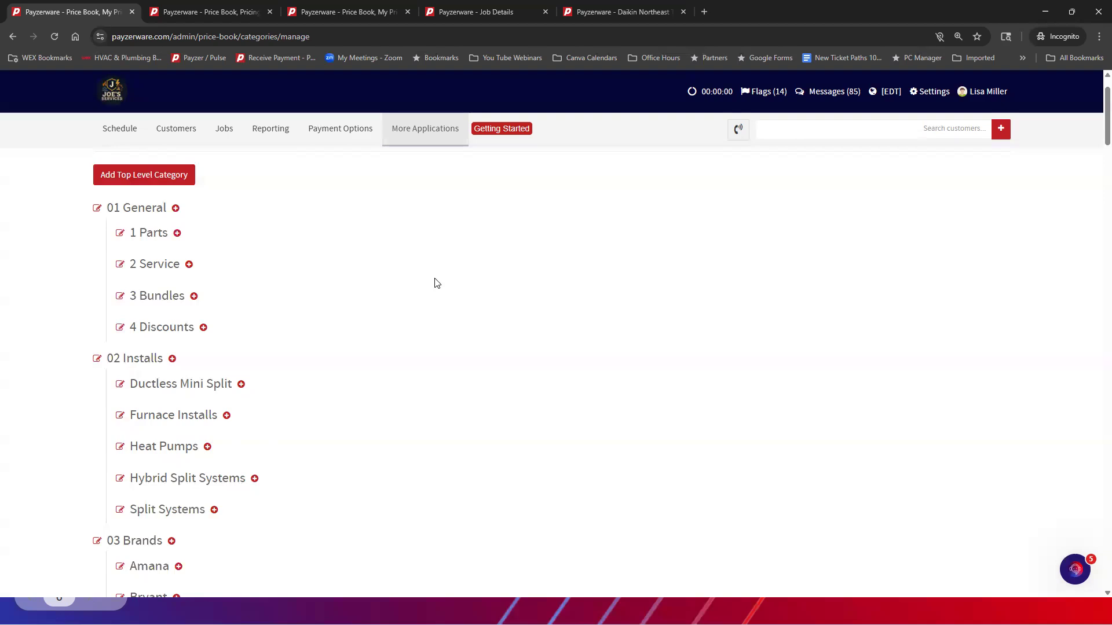
scroll(436, 283, down, 1)
scroll(436, 283, up, 2)
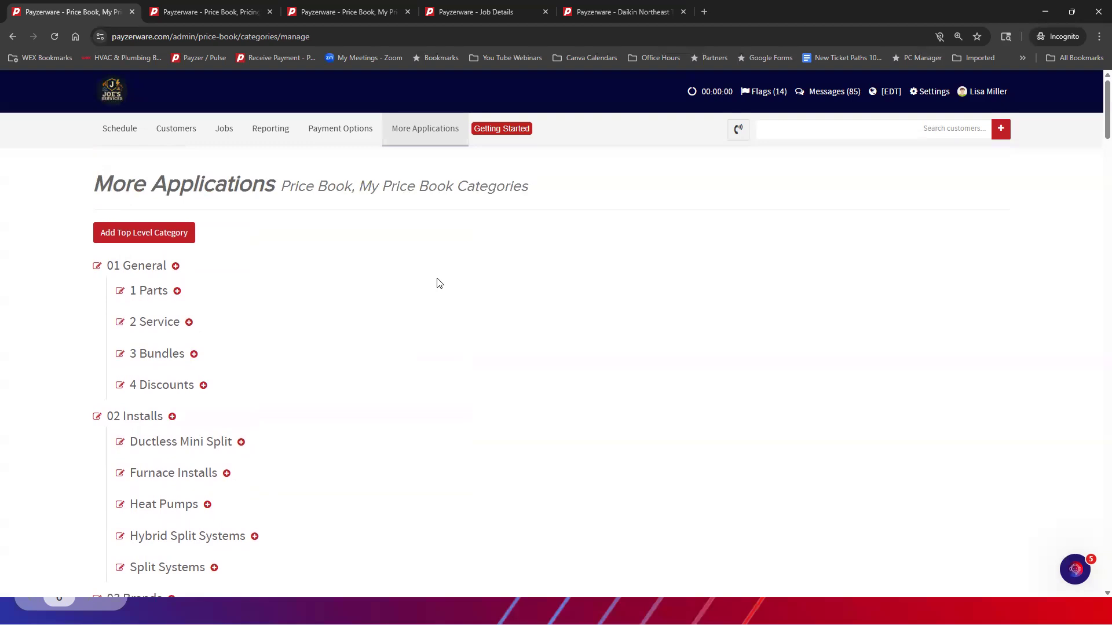
Open My Price Book from the Price Book applications
mouse_move(408, 139)
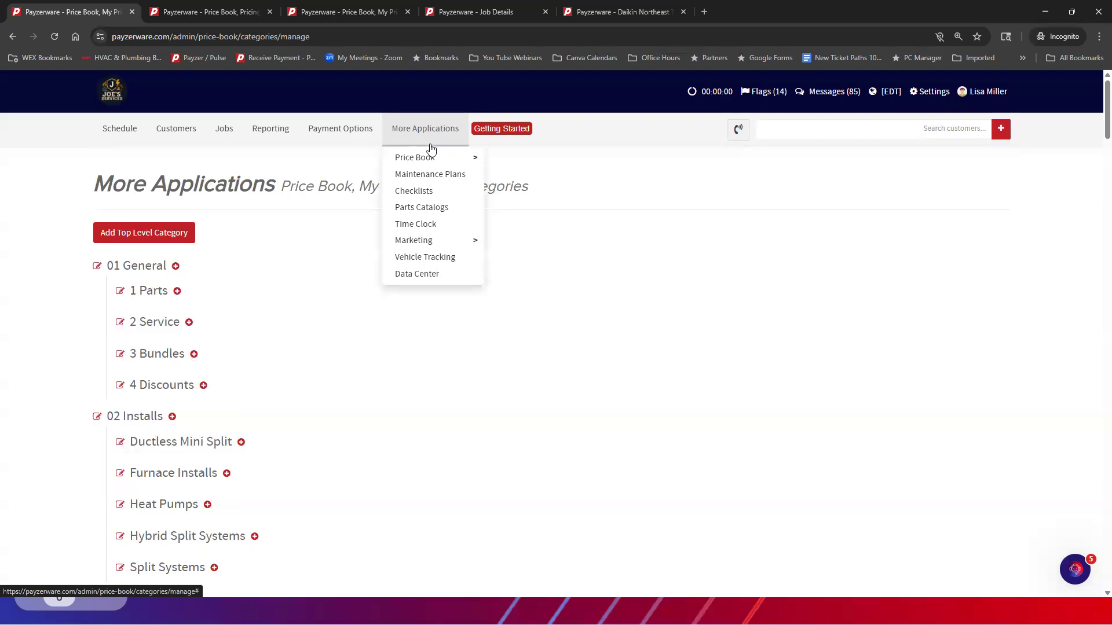
mouse_move(430, 161)
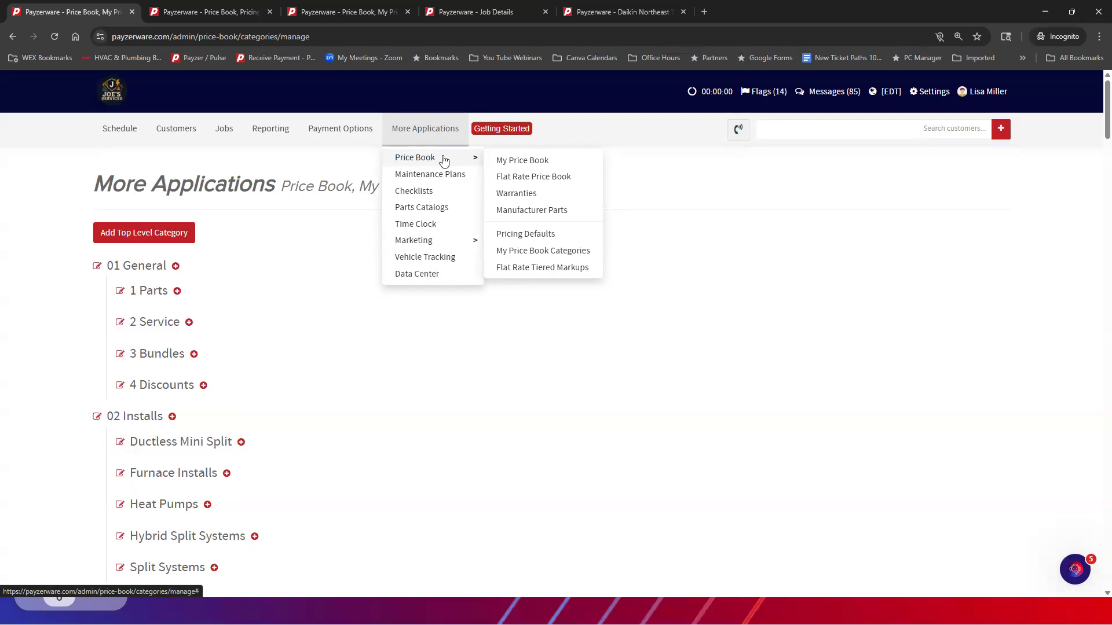
click(517, 165)
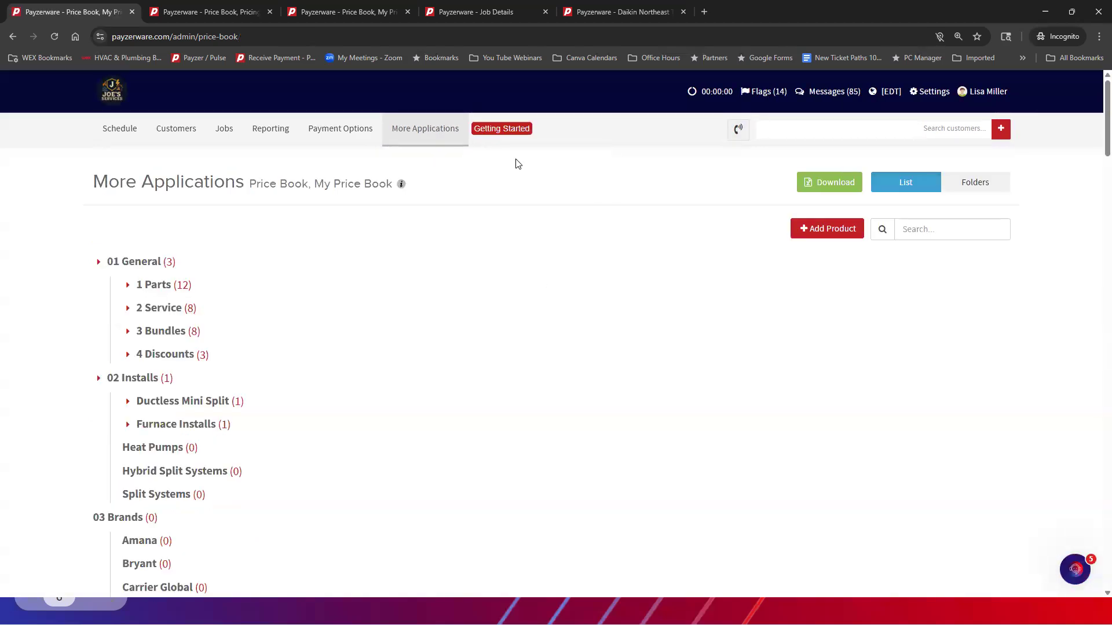
click(417, 129)
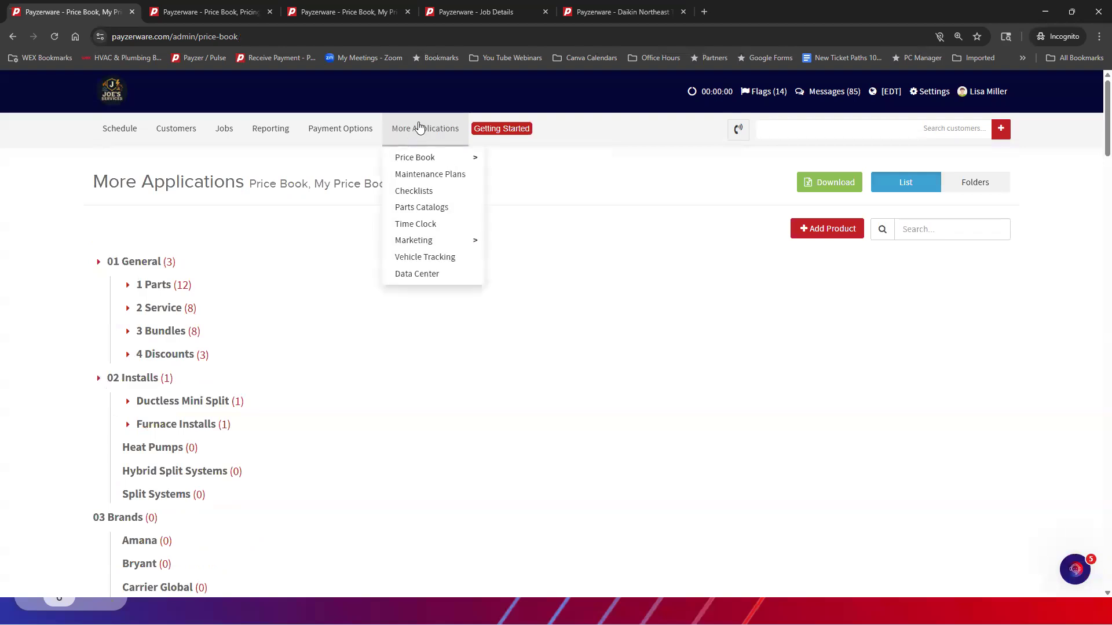
click(498, 158)
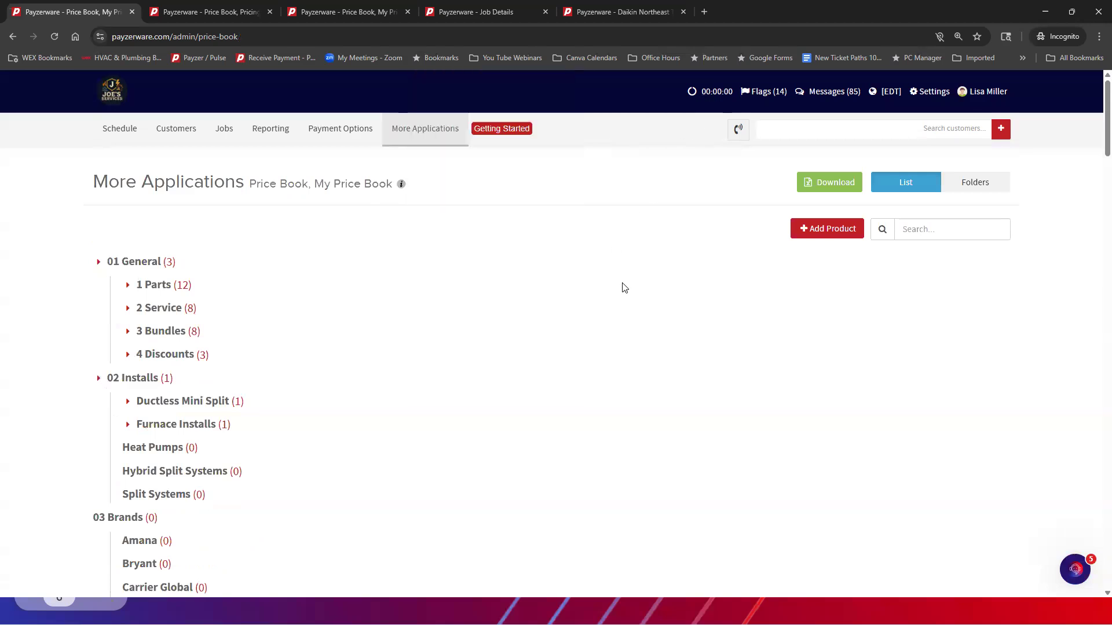
click(428, 122)
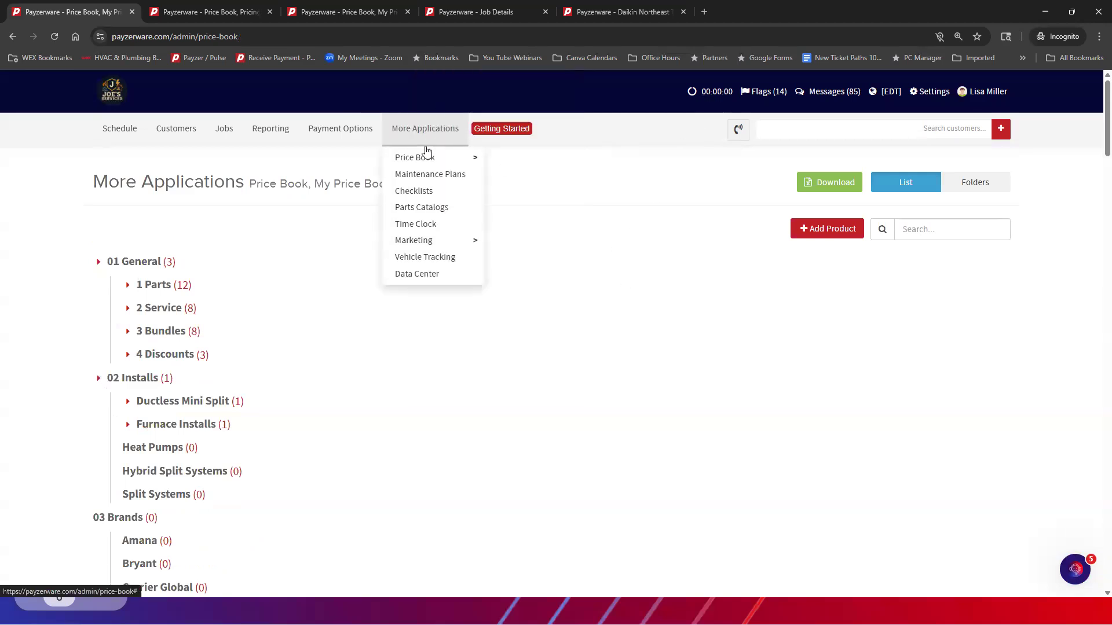
mouse_move(427, 157)
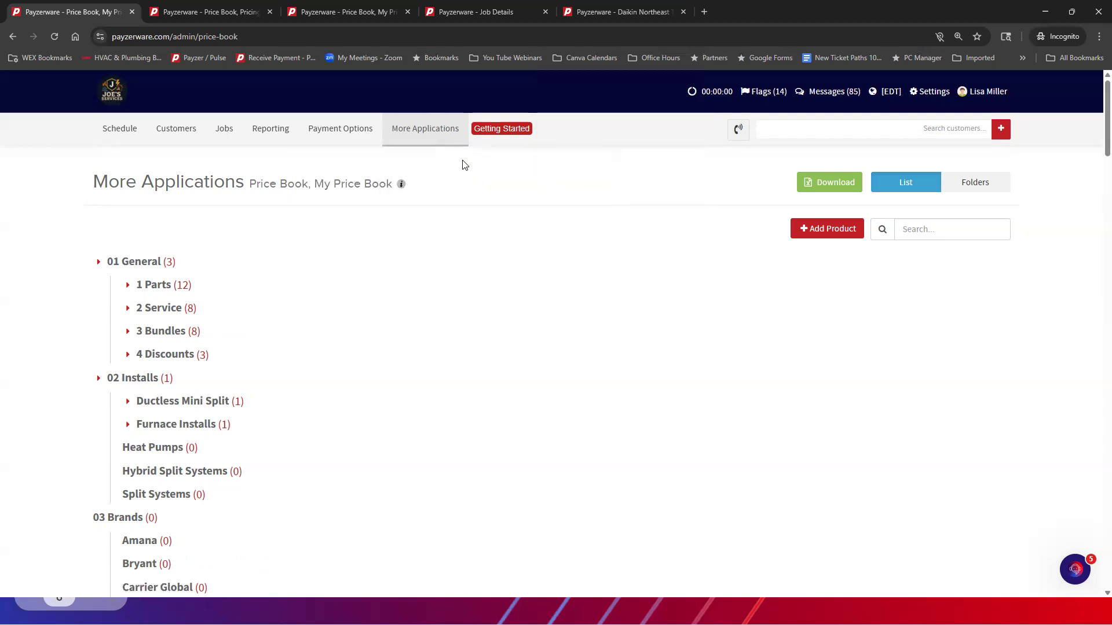
Switch to the open job's details and open its unpaid draft invoice from Invoices & Payments
click(511, 11)
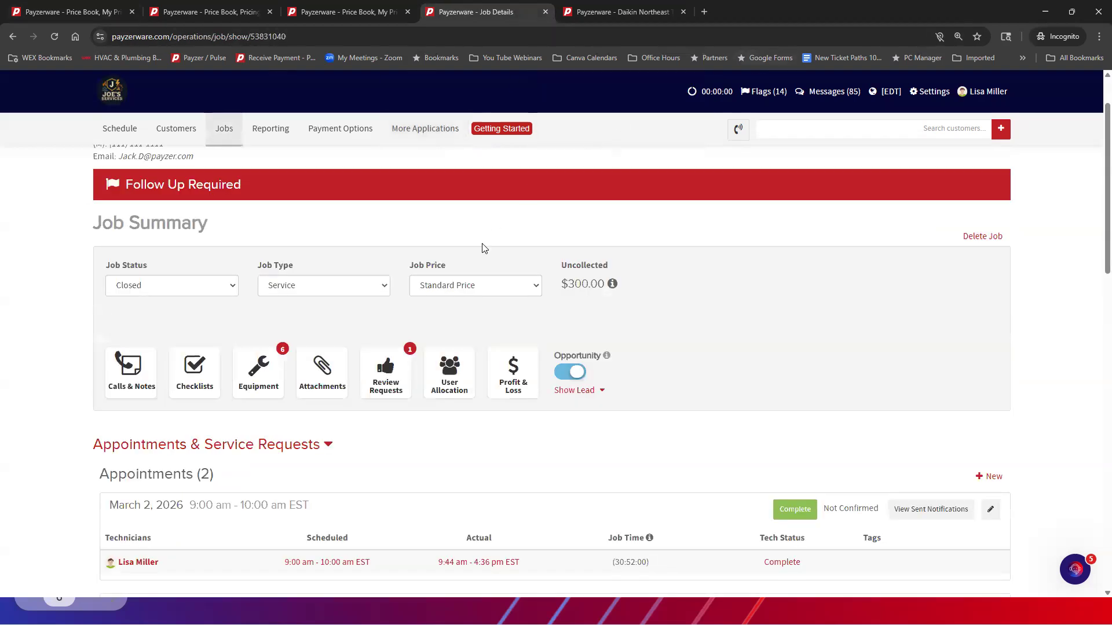
scroll(484, 248, down, 10)
scroll(488, 250, down, 4)
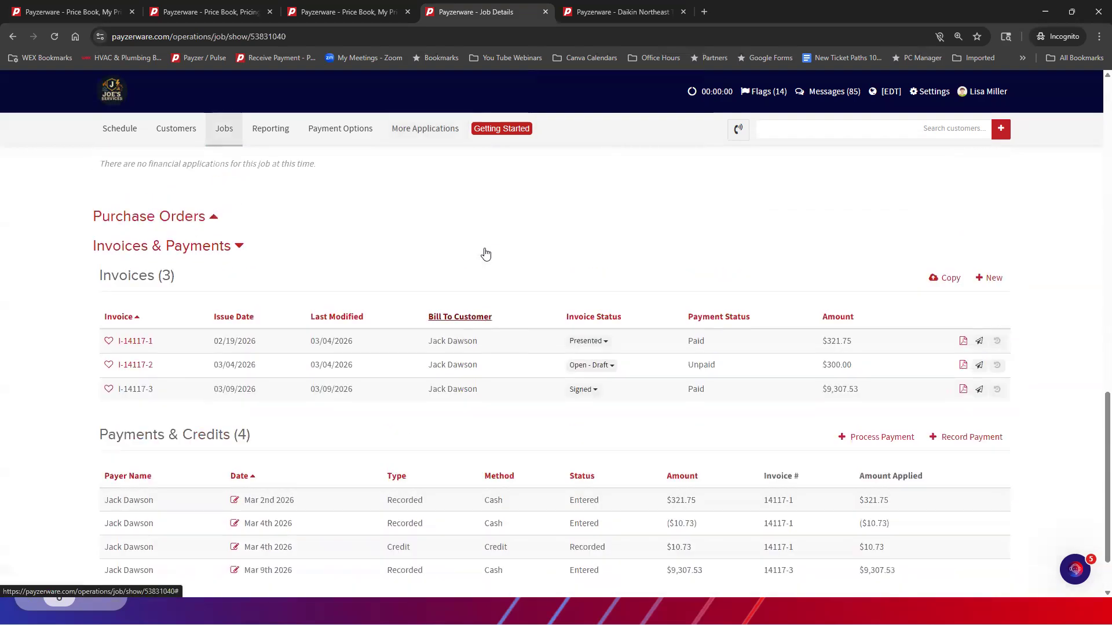
scroll(486, 254, up, 1)
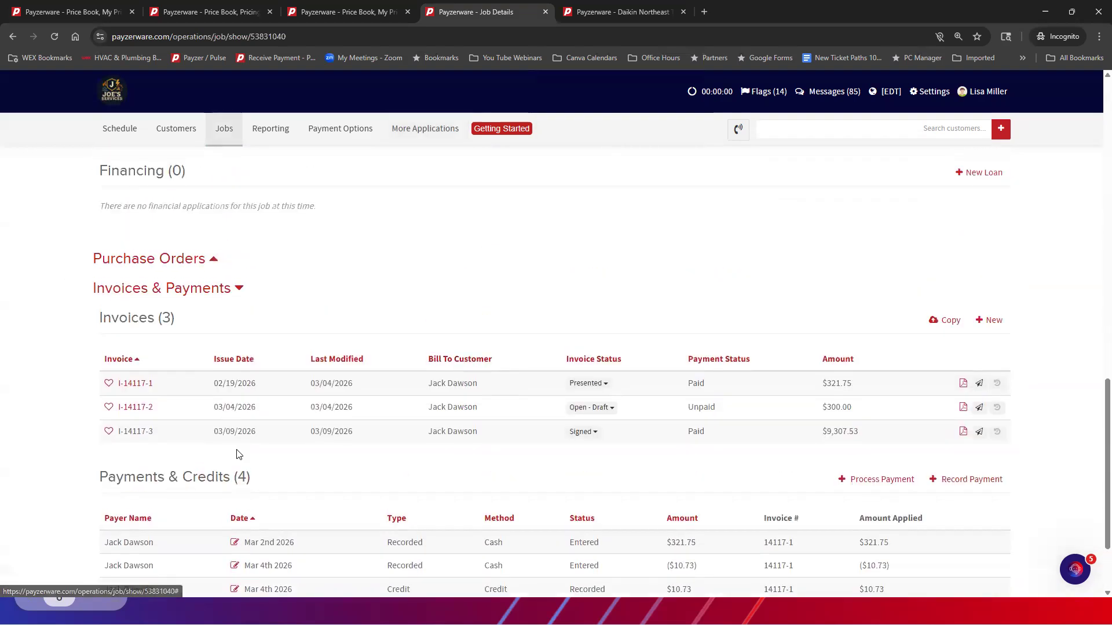
click(131, 411)
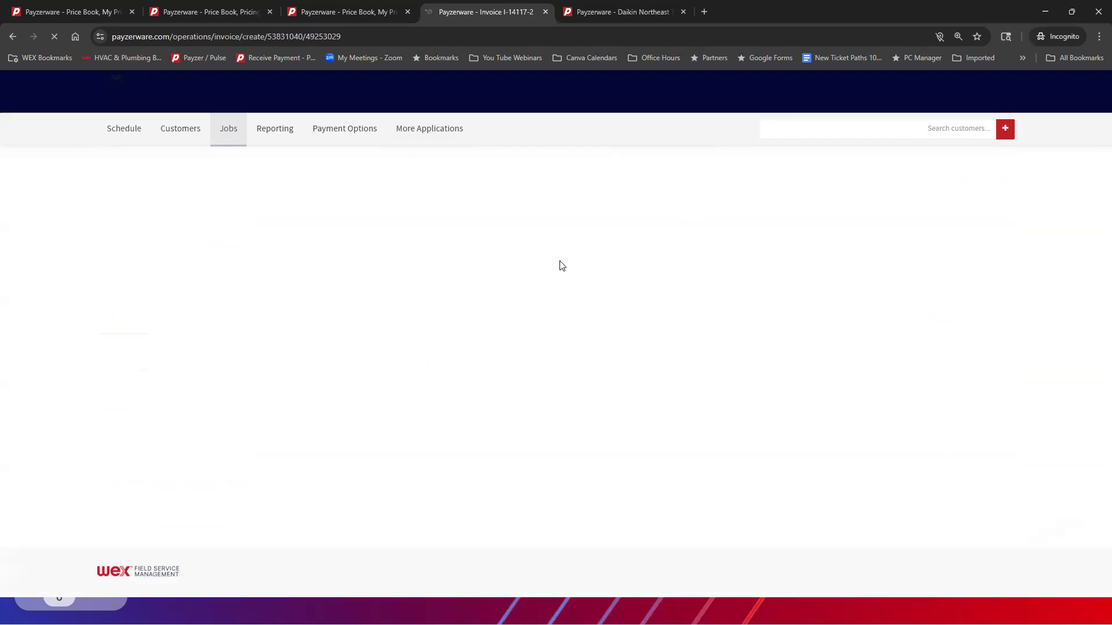
View the QuickBooks item list available for adding items to the invoice, and close it without adding anything
scroll(74, 356, down, 5)
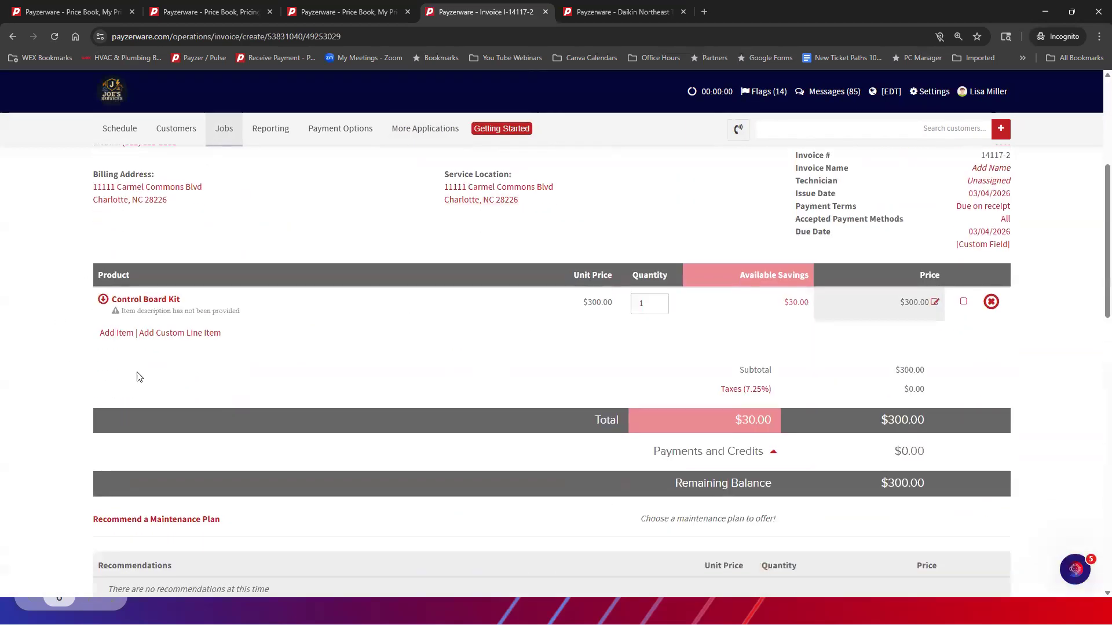
click(117, 334)
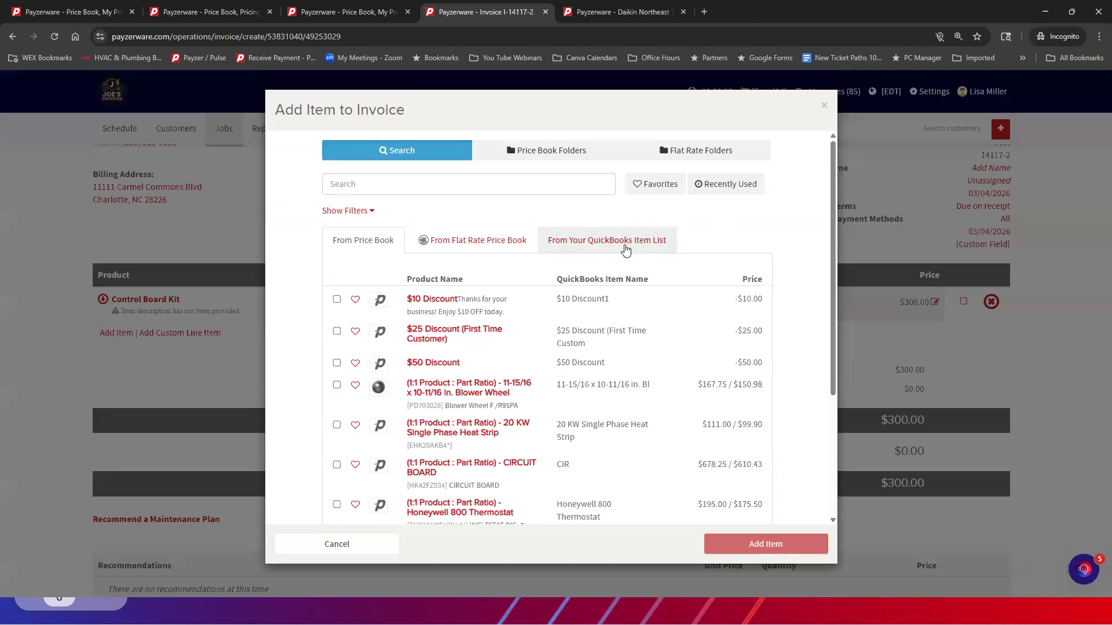
click(585, 242)
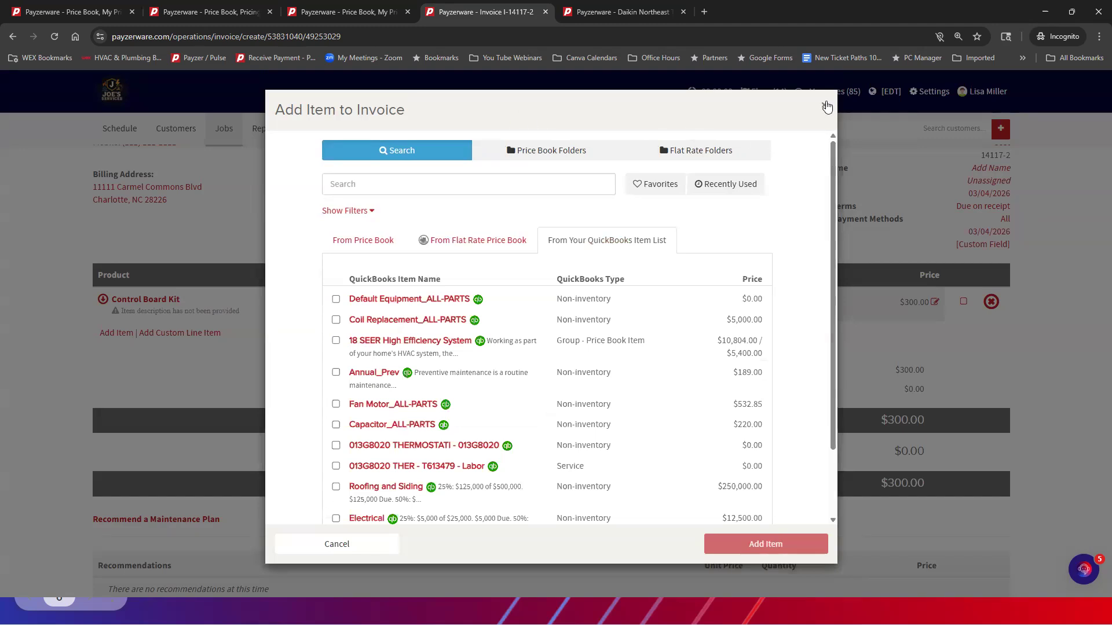
click(826, 105)
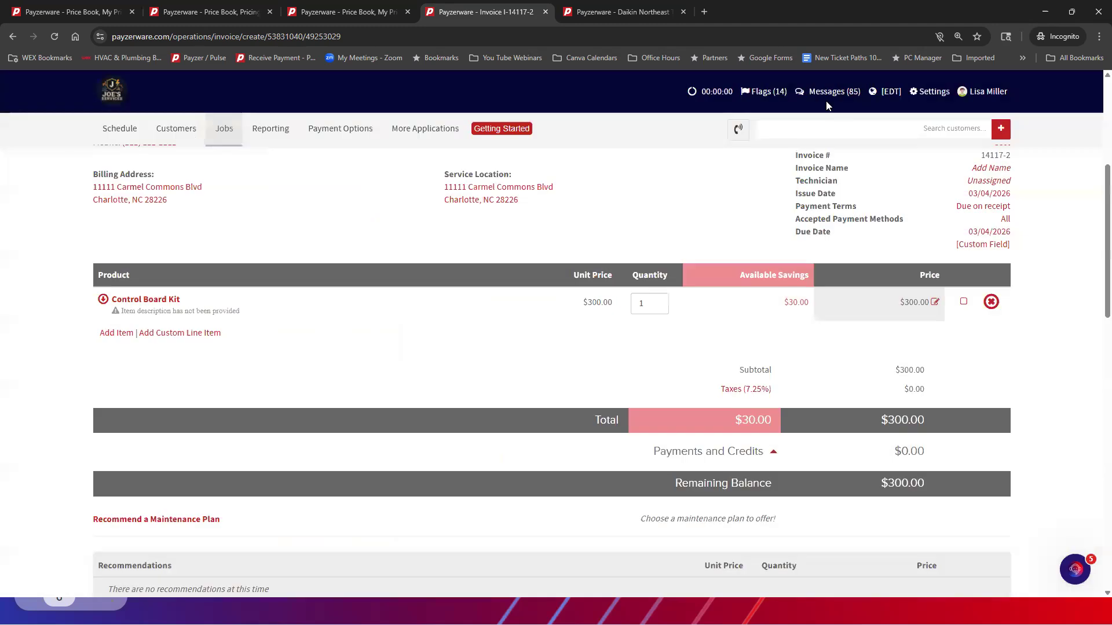
Return to My Price Book and start a new product with the type Product - Single Part Only
click(101, 13)
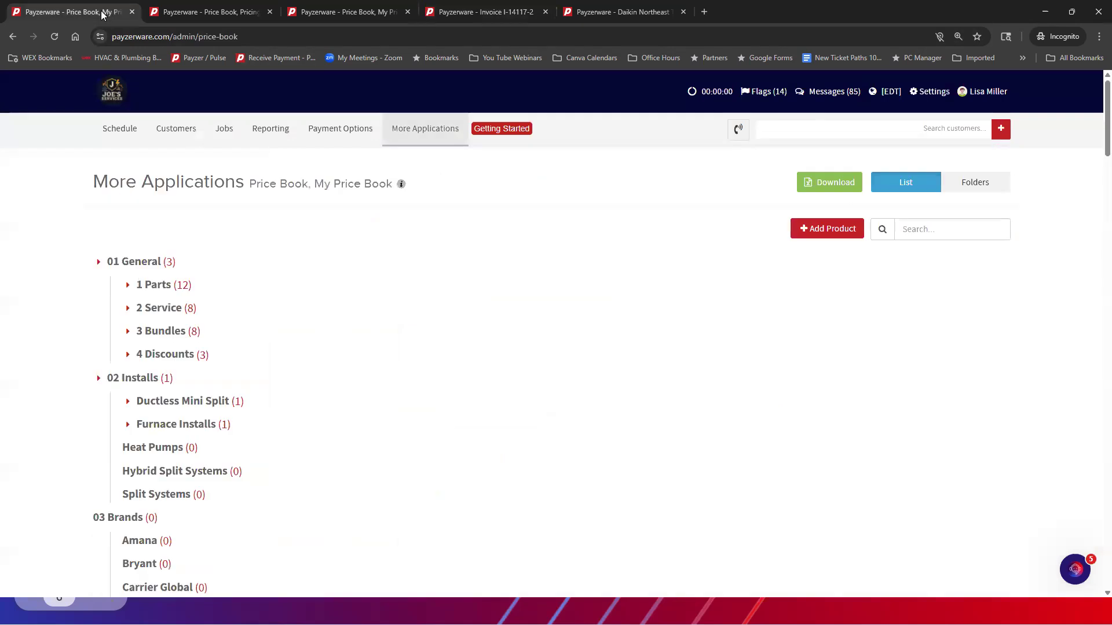
click(819, 237)
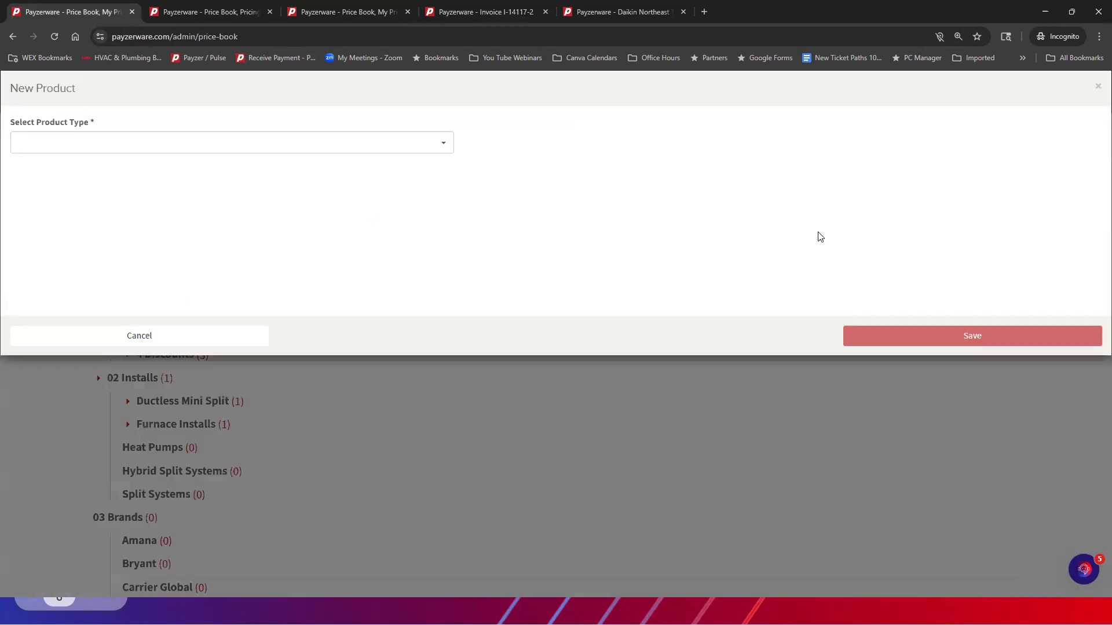
click(146, 142)
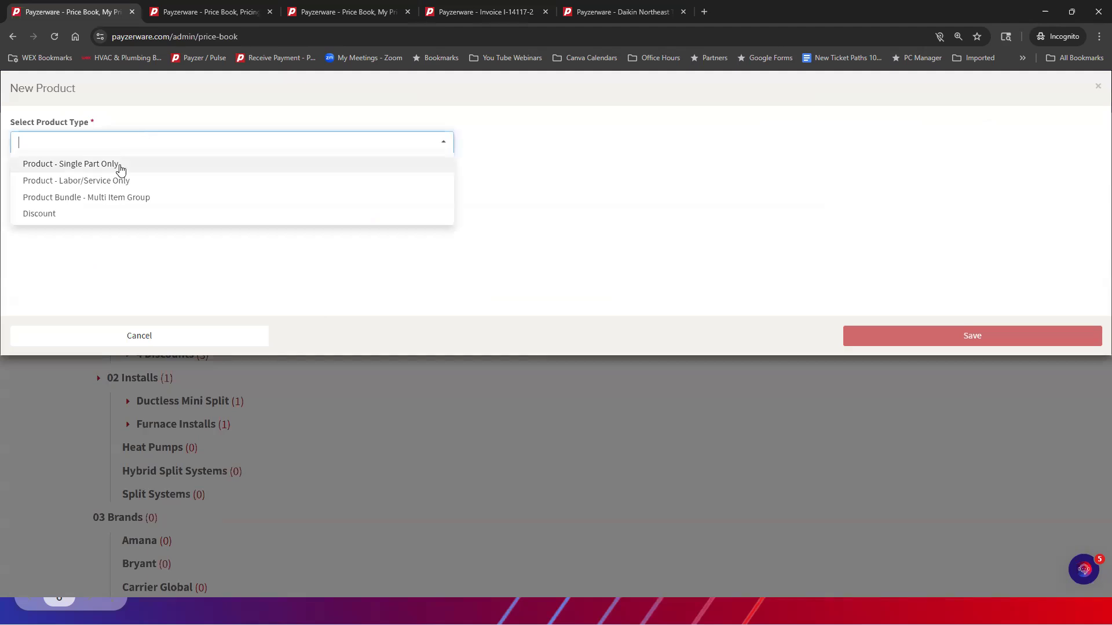
click(120, 167)
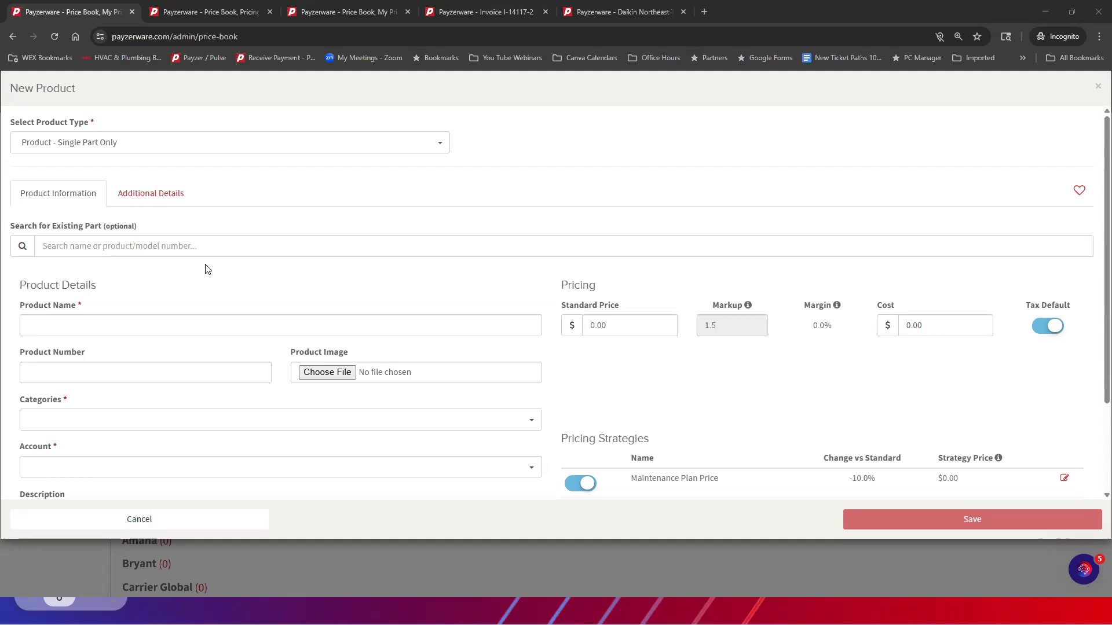
Search existing parts for "capacitor" and review the sources of the results on pages 4, 5 and the last page
click(44, 246)
text(capati)
key(BackSpace)
key(BackSpace)
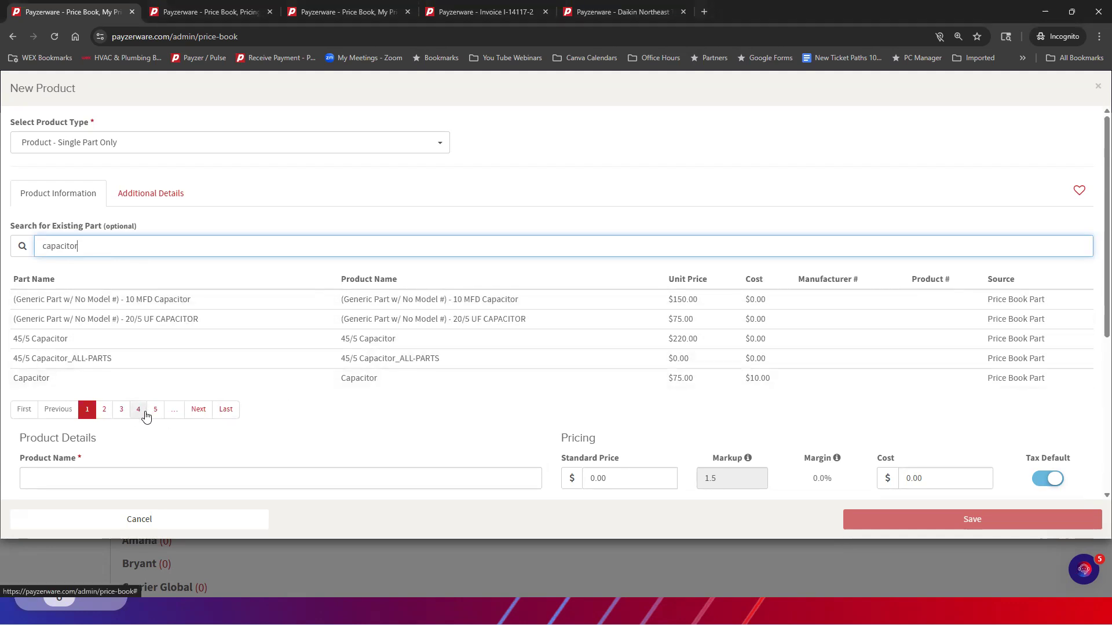
click(138, 409)
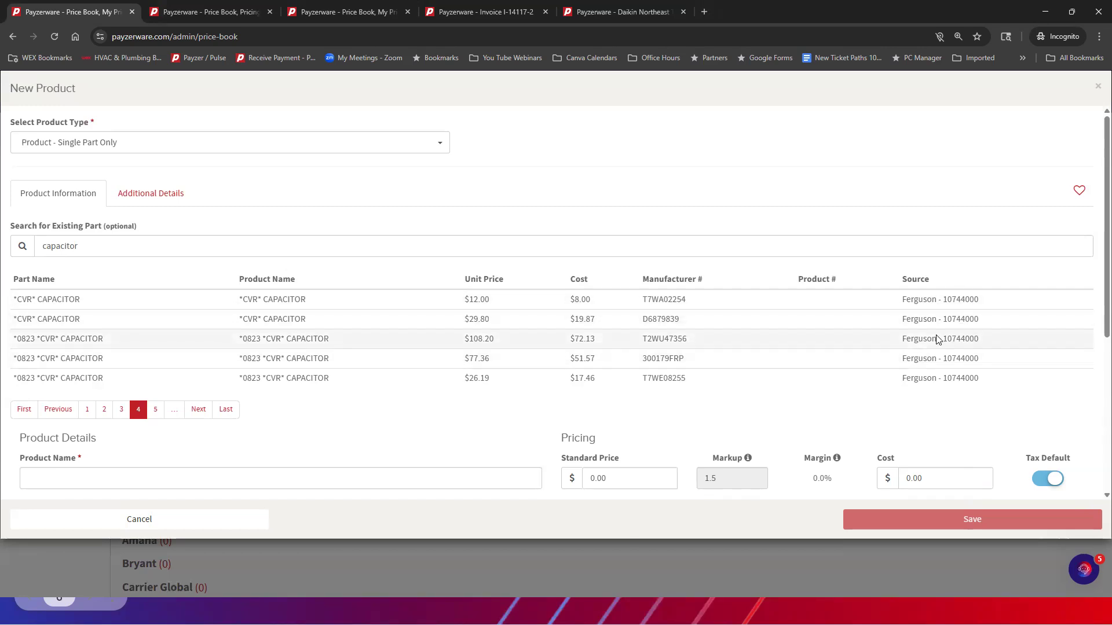
click(155, 410)
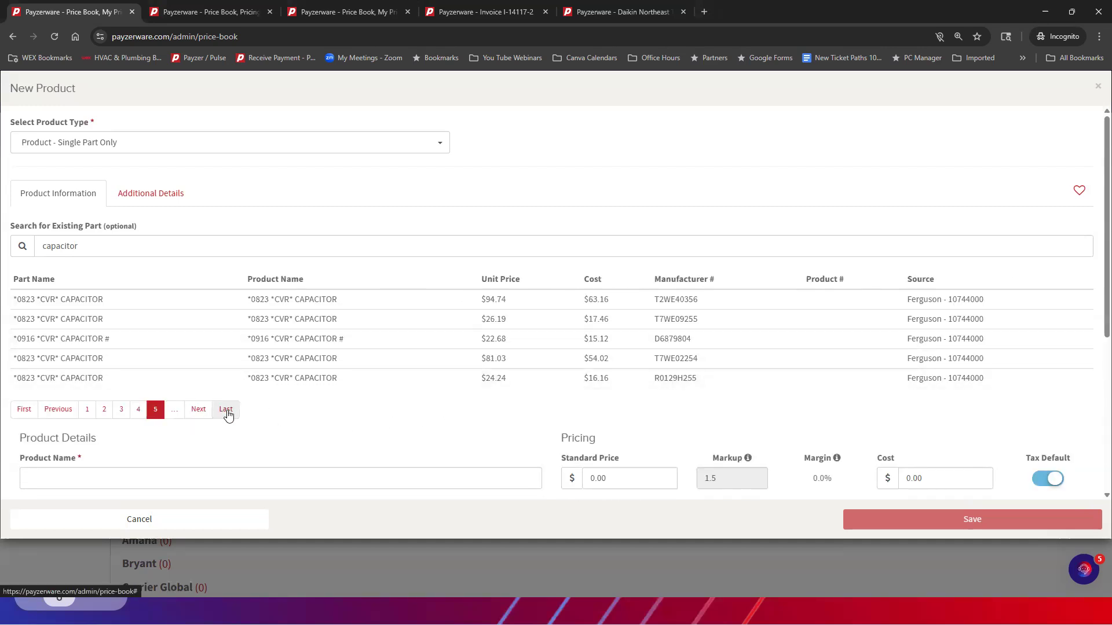
click(226, 410)
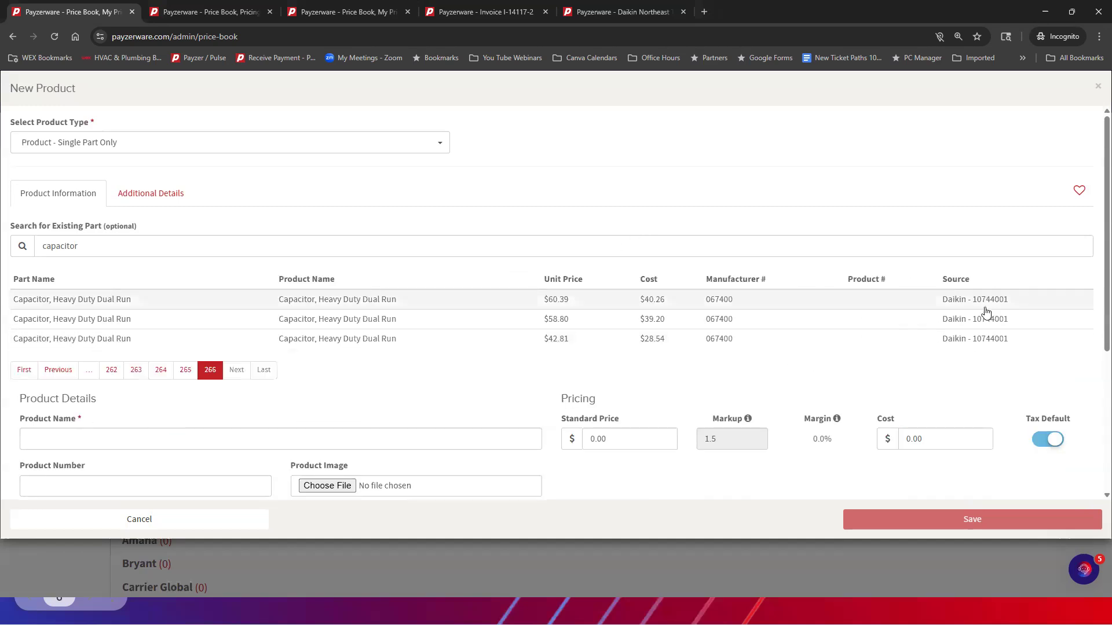
Assign the categories Accessories + Add Ons and Accessories/Add Ons to the new product, and remove both again
scroll(985, 314, down, 4)
scroll(983, 307, up, 4)
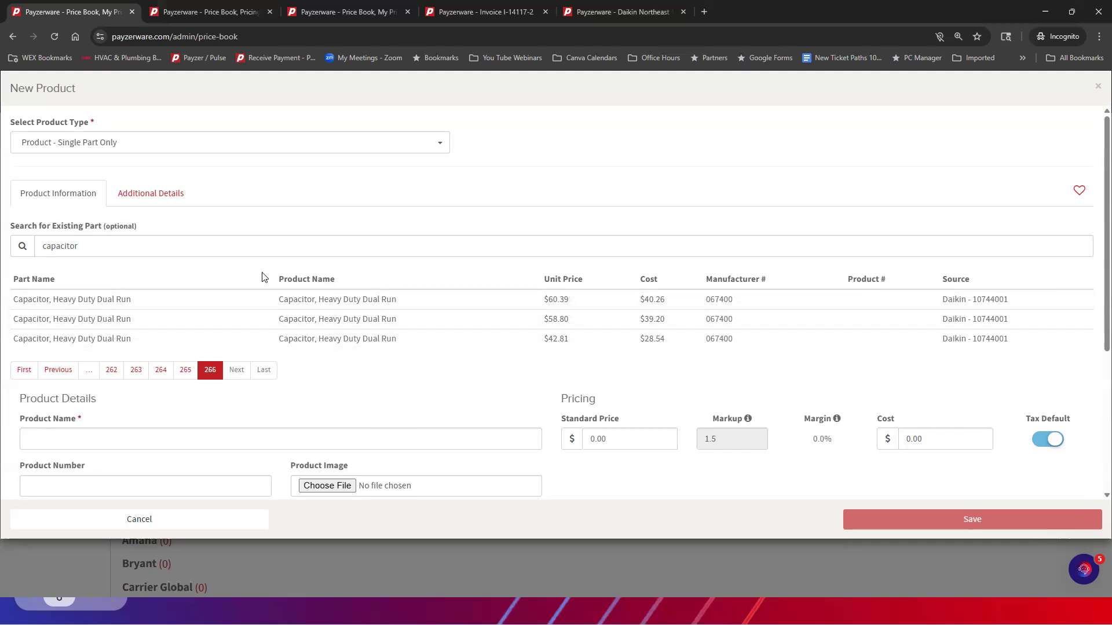
scroll(271, 276, down, 4)
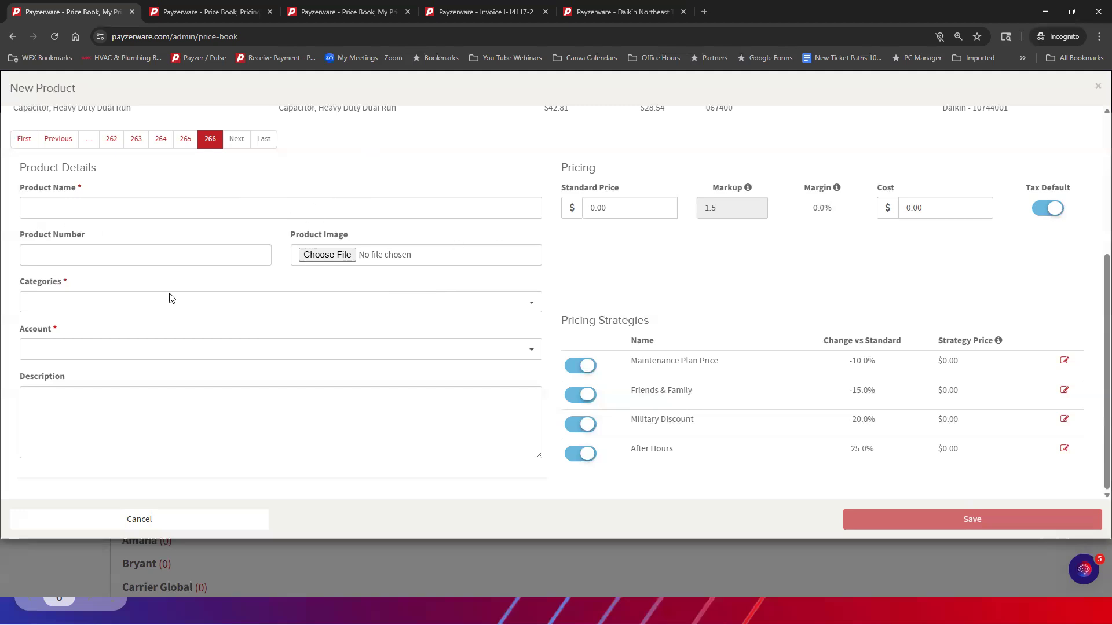
click(61, 300)
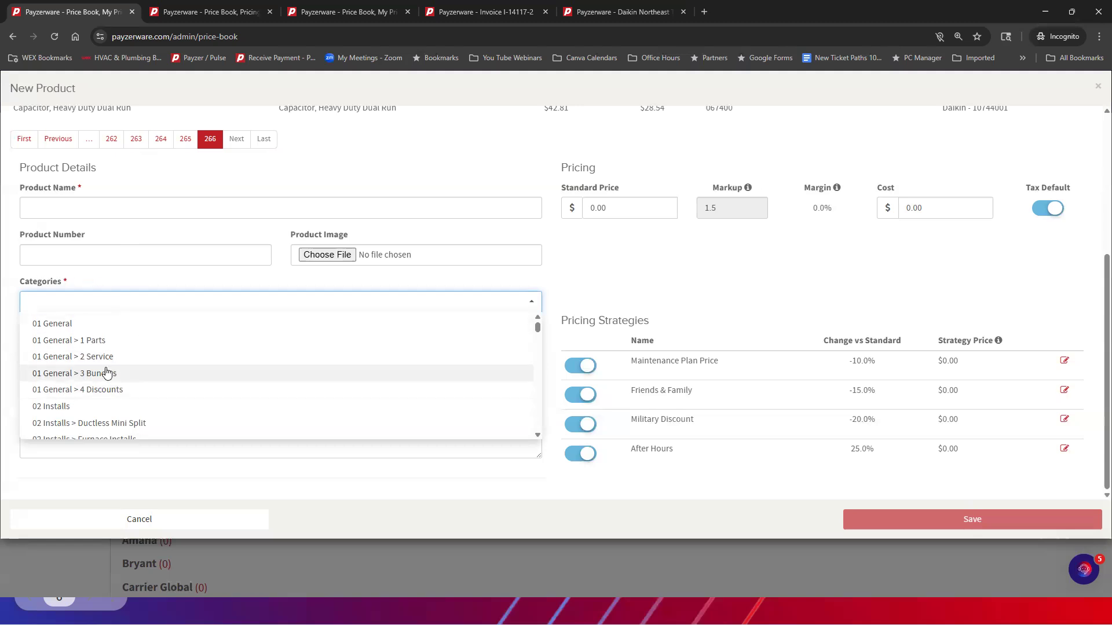
scroll(107, 373, down, 10)
scroll(113, 369, down, 15)
scroll(112, 368, up, 15)
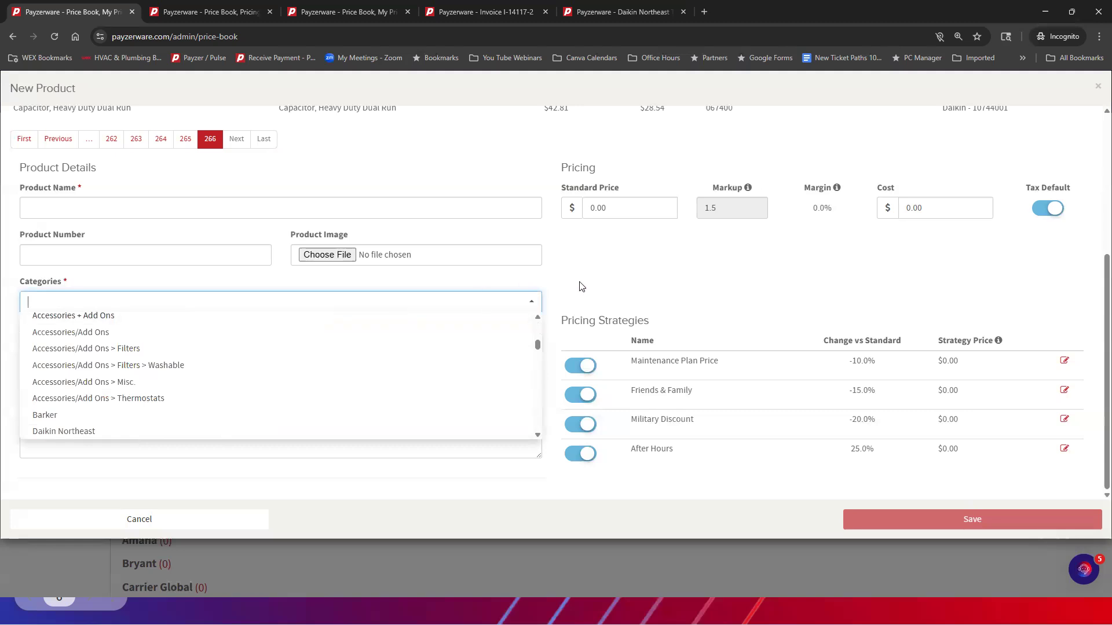
click(56, 318)
click(159, 306)
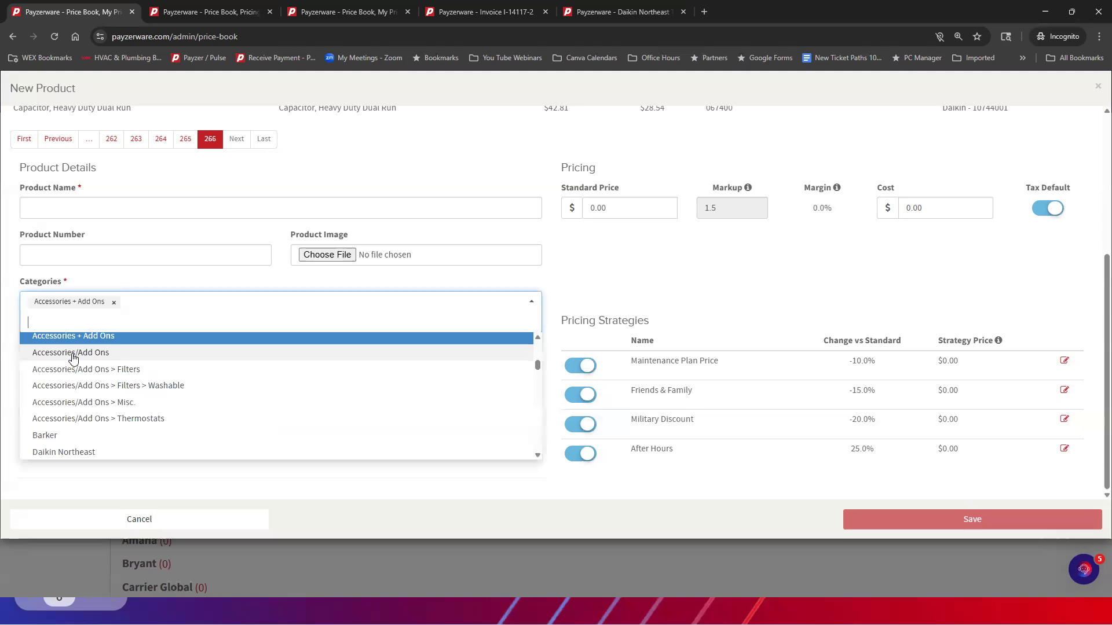
click(73, 354)
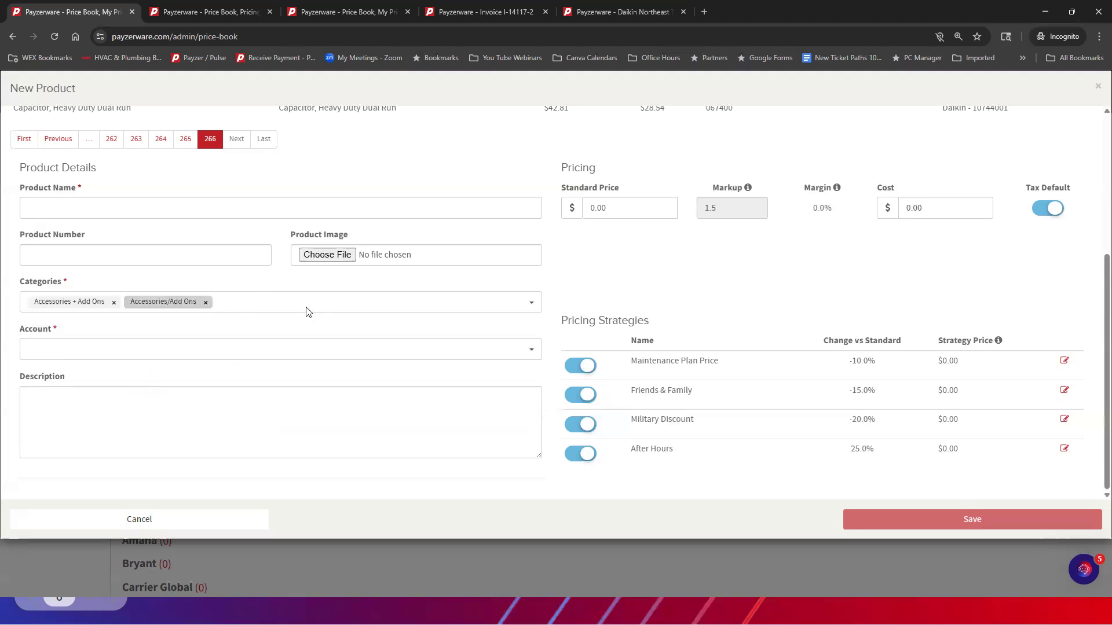
click(206, 303)
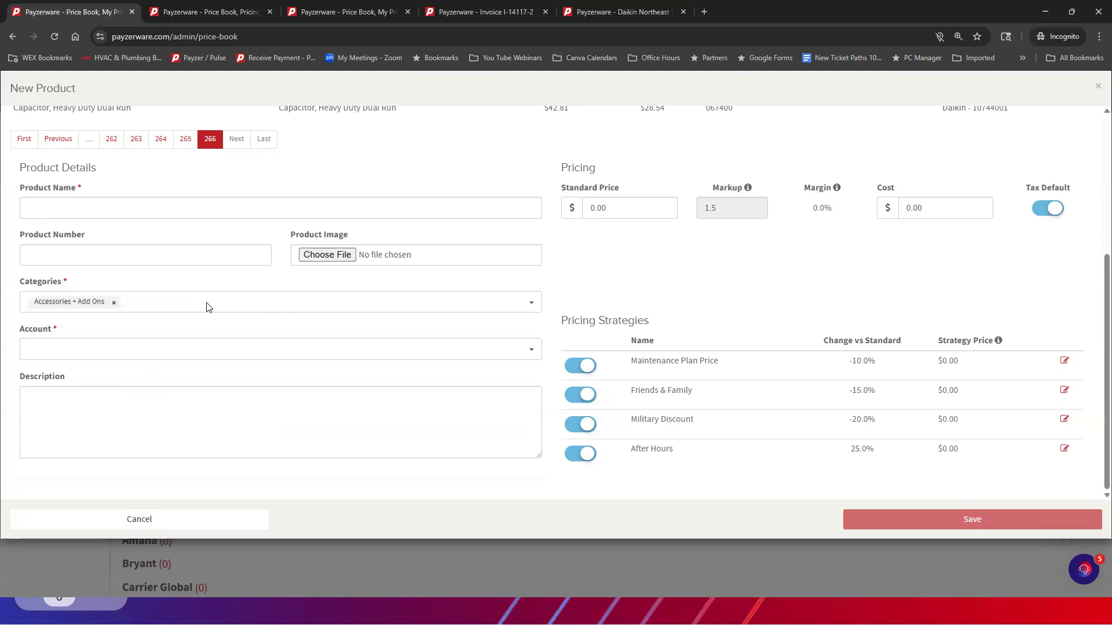
click(113, 302)
View the liability and income accounts available for the product, leaving the account unselected
click(75, 345)
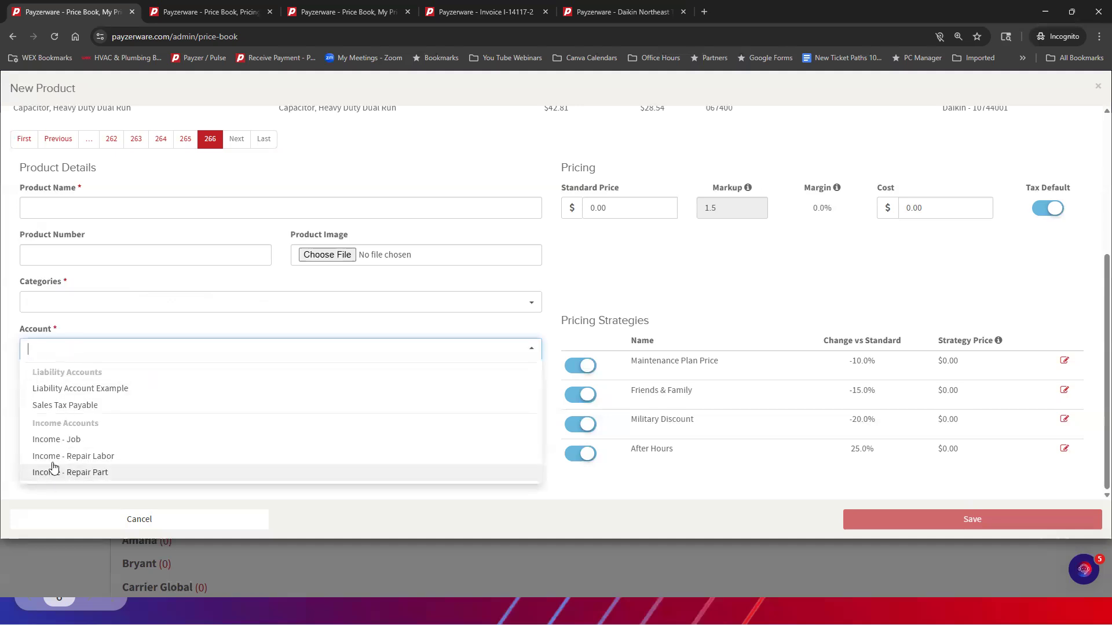
click(609, 287)
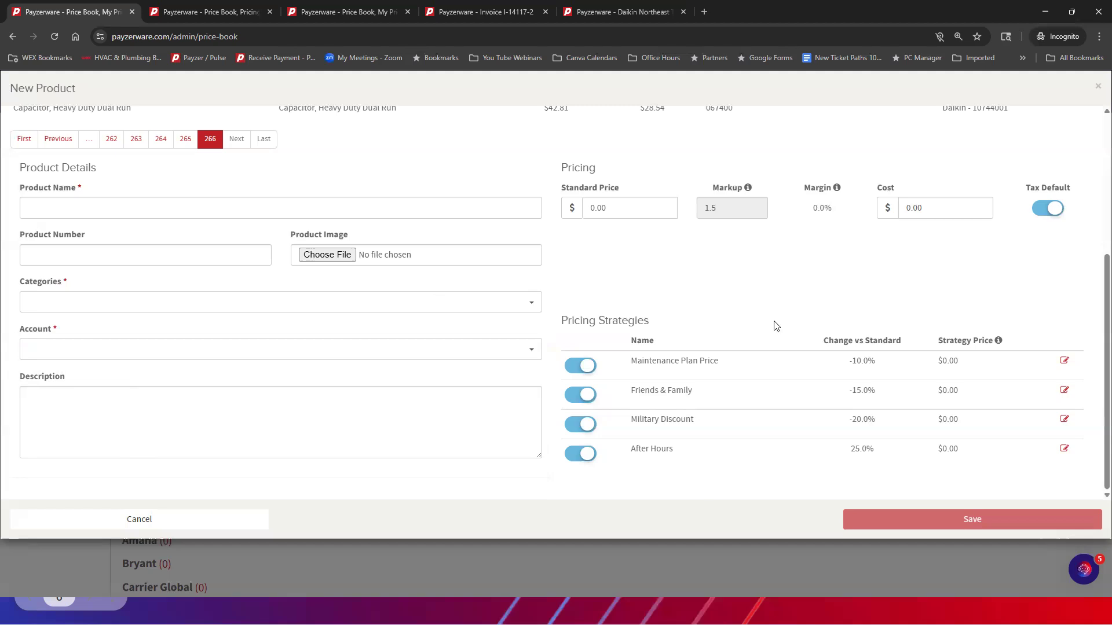
scroll(350, 151, up, 4)
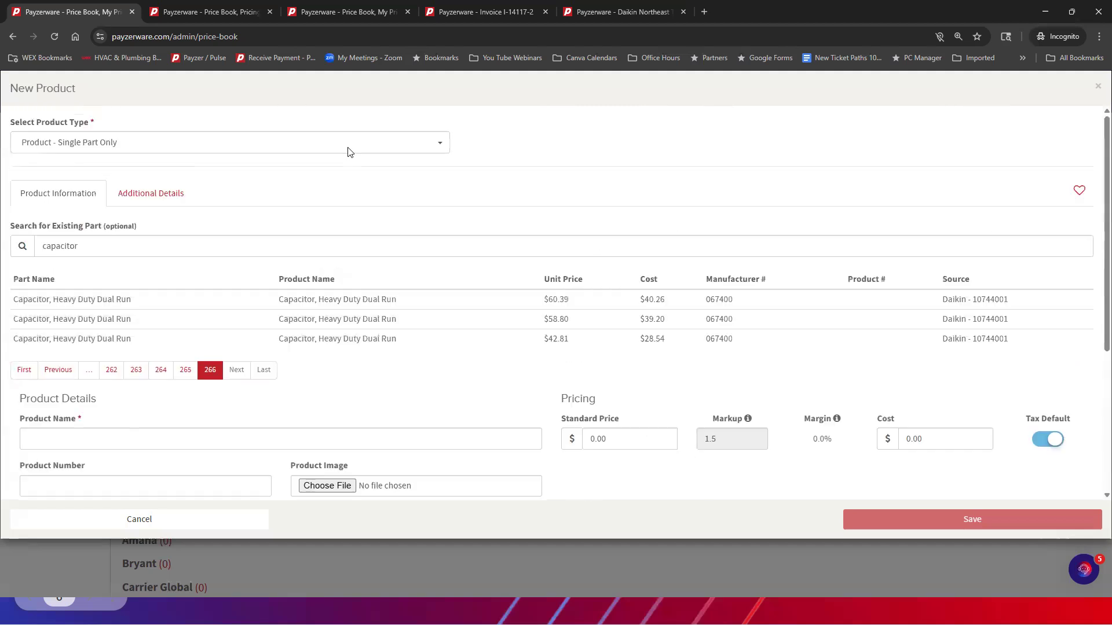
Disable the Maintenance Plan Price strategy for the product and enable it again
scroll(349, 152, down, 4)
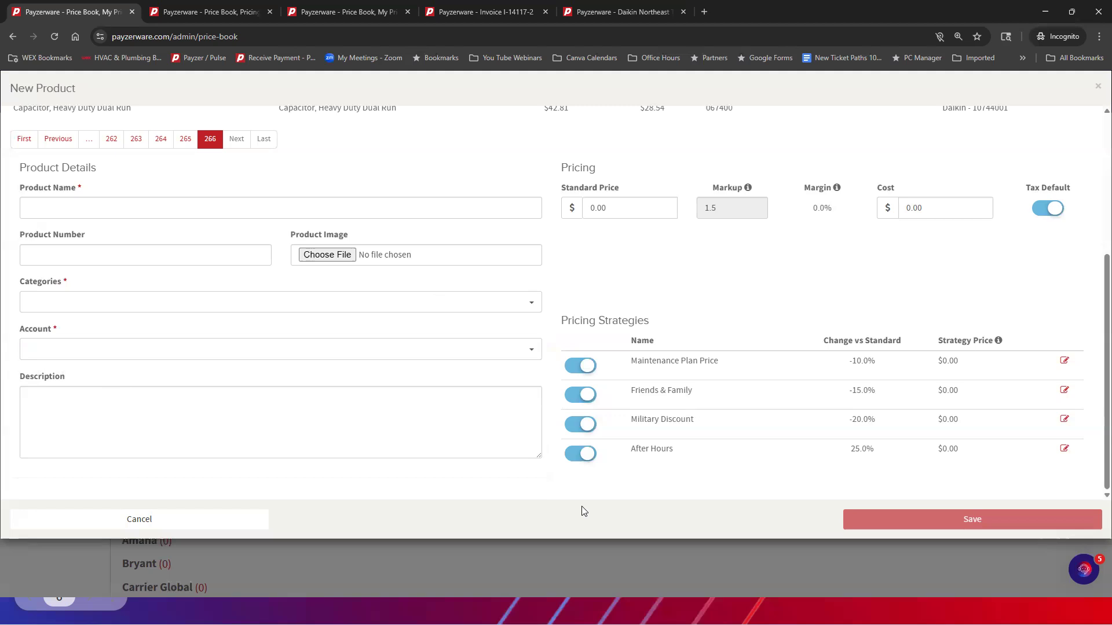
click(579, 365)
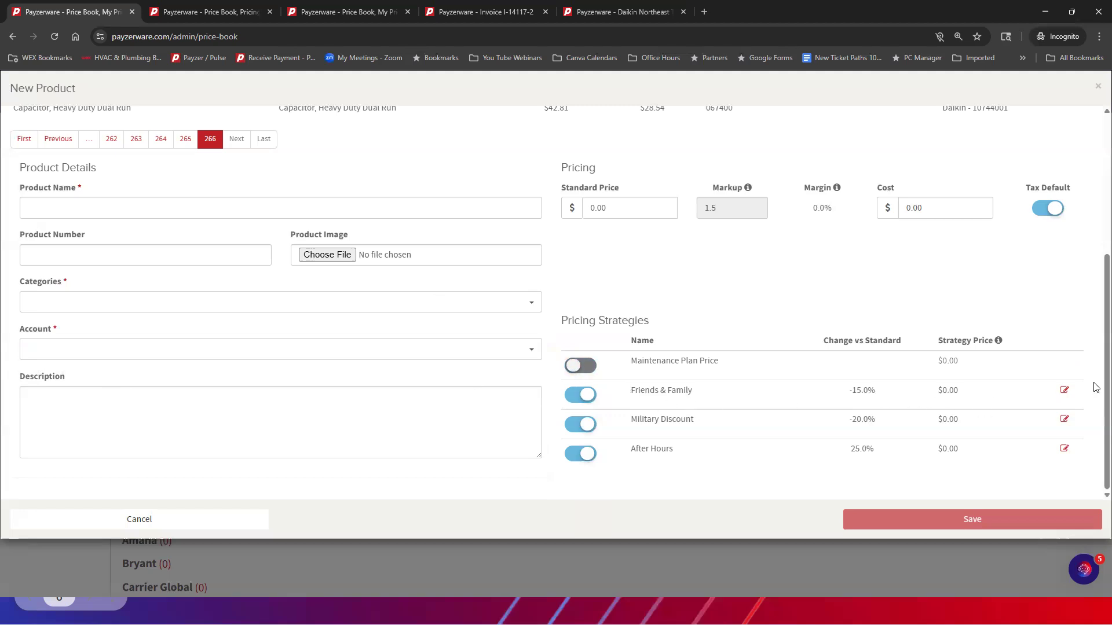
click(579, 366)
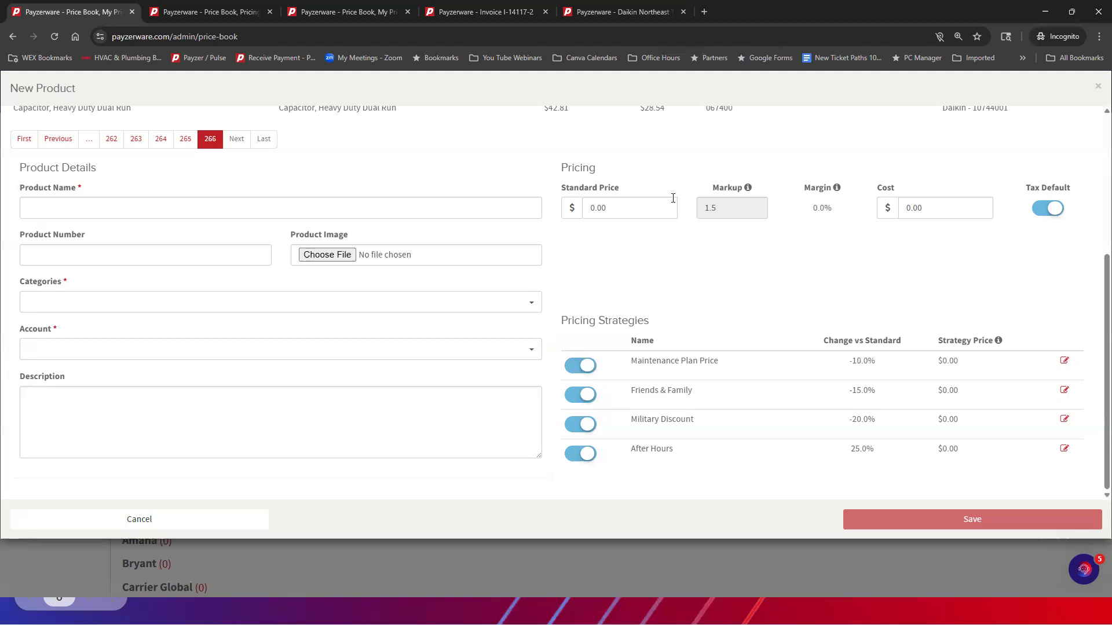
Enter a standard price of 15.00 and a cost of 2.00 for the product
click(617, 210)
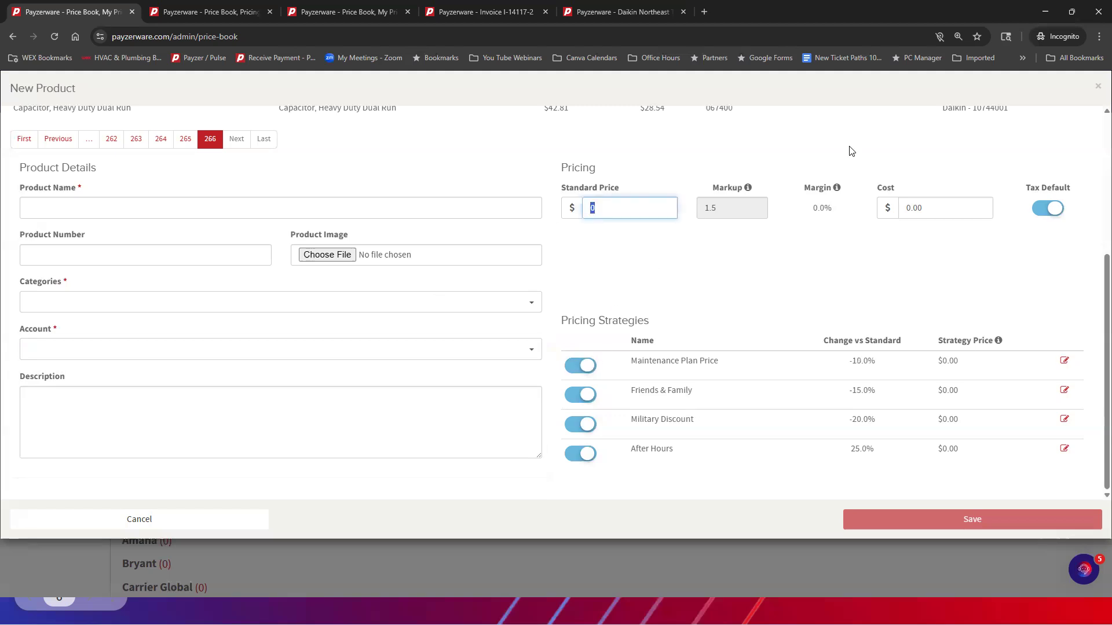
text(15.00)
key(Tab)
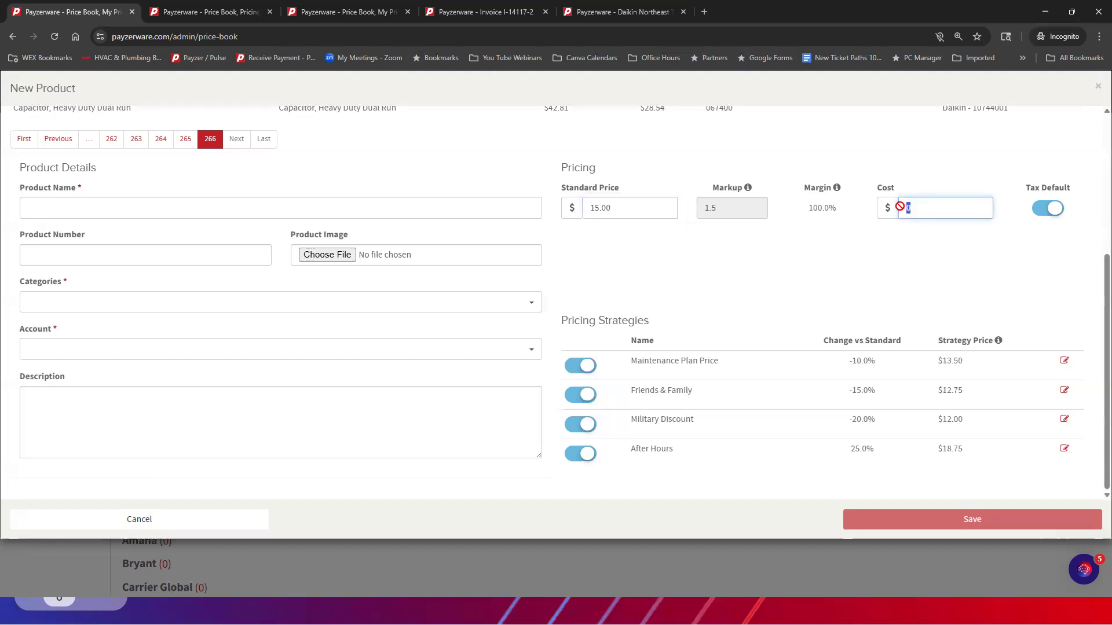
text(2.00)
key(Tab)
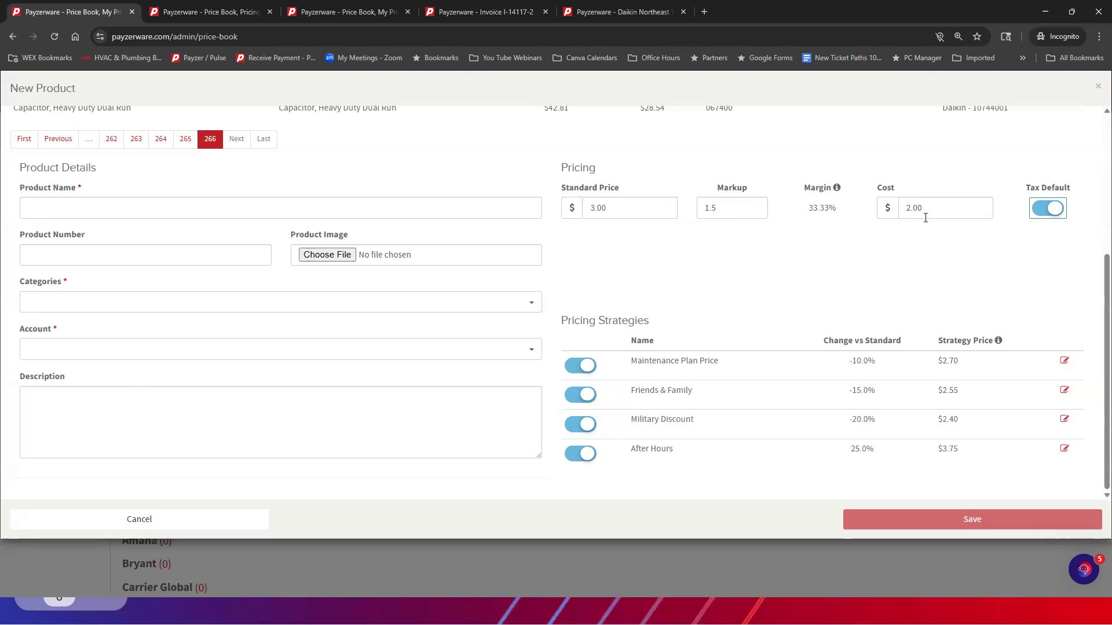
Re-enter the standard price as 3 and set the product's markup to 10
triple_click(617, 210)
text(3)
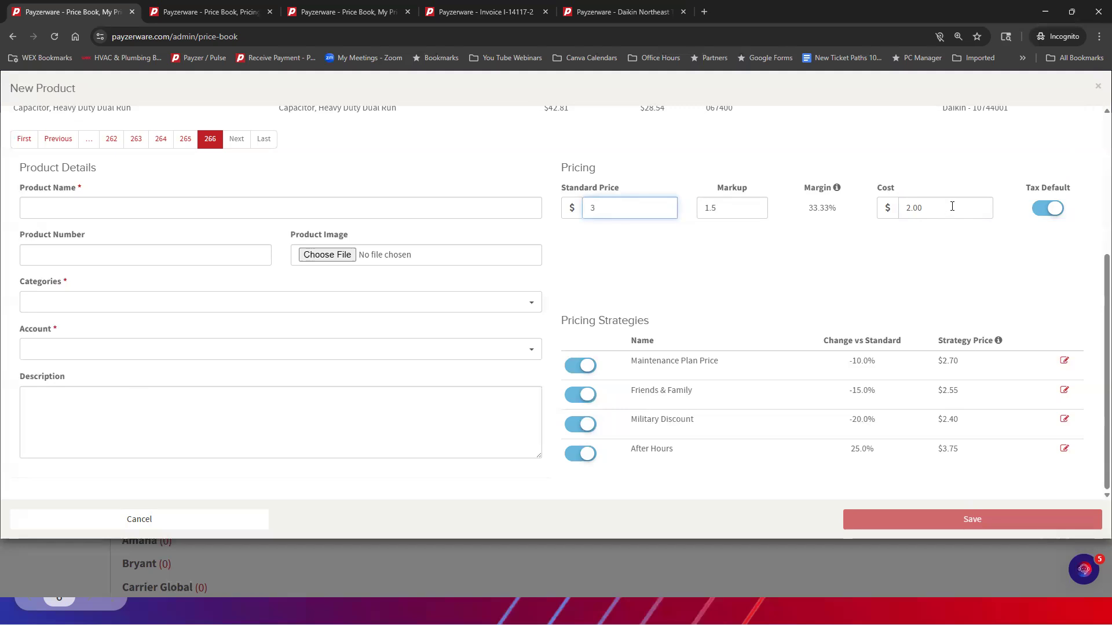
drag(721, 203, 696, 208)
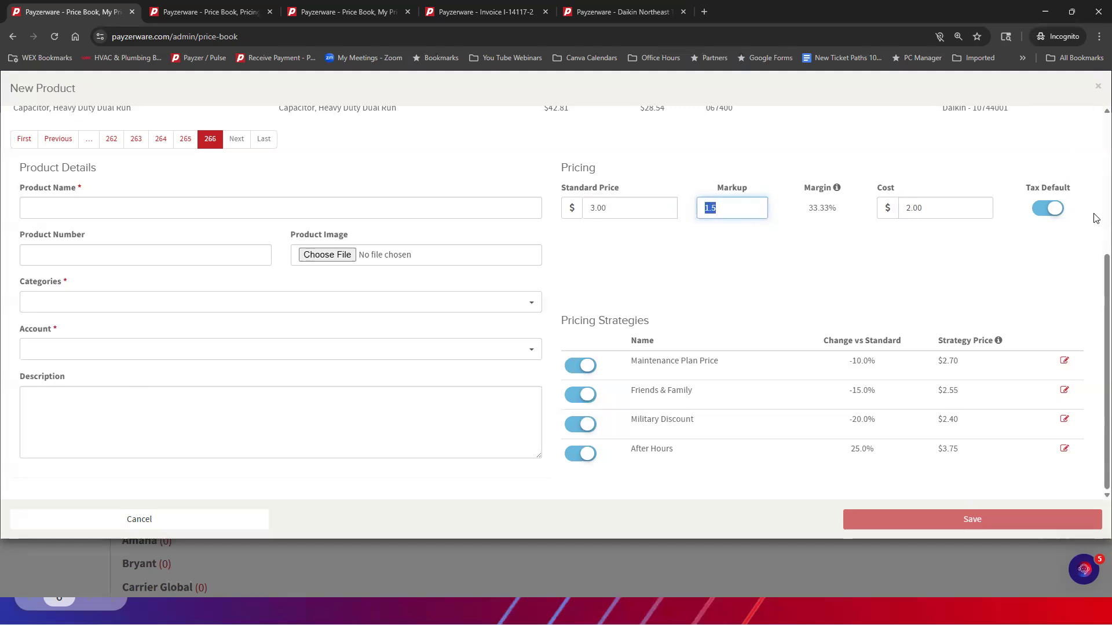
text(10)
key(Tab)
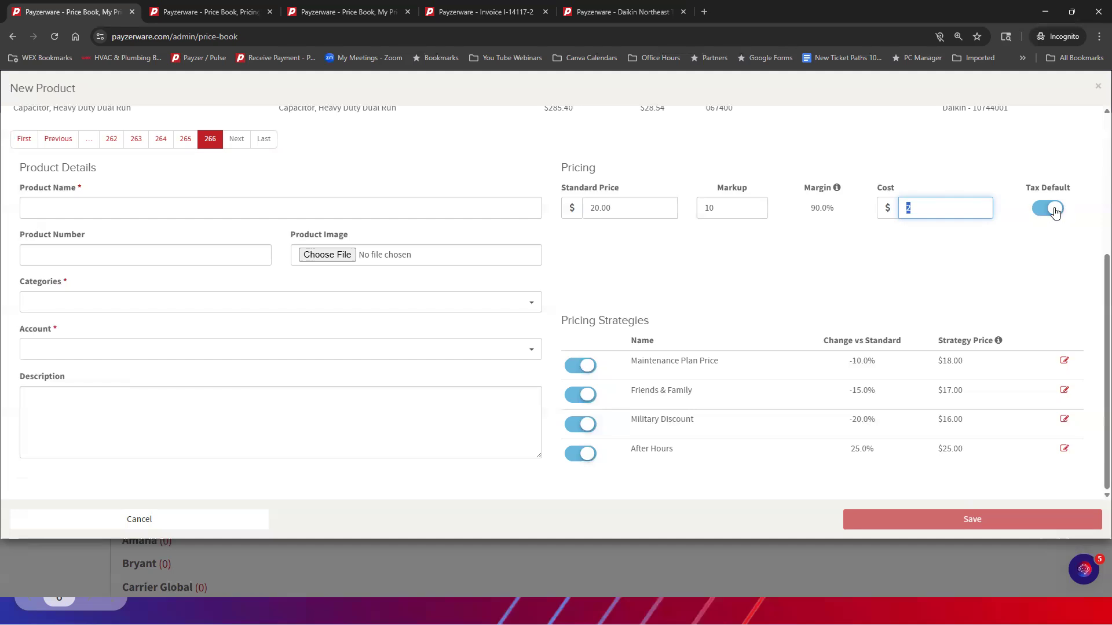
Look at the product's Additional Details, return to Product Information and name the product "cap today"
scroll(452, 259, up, 4)
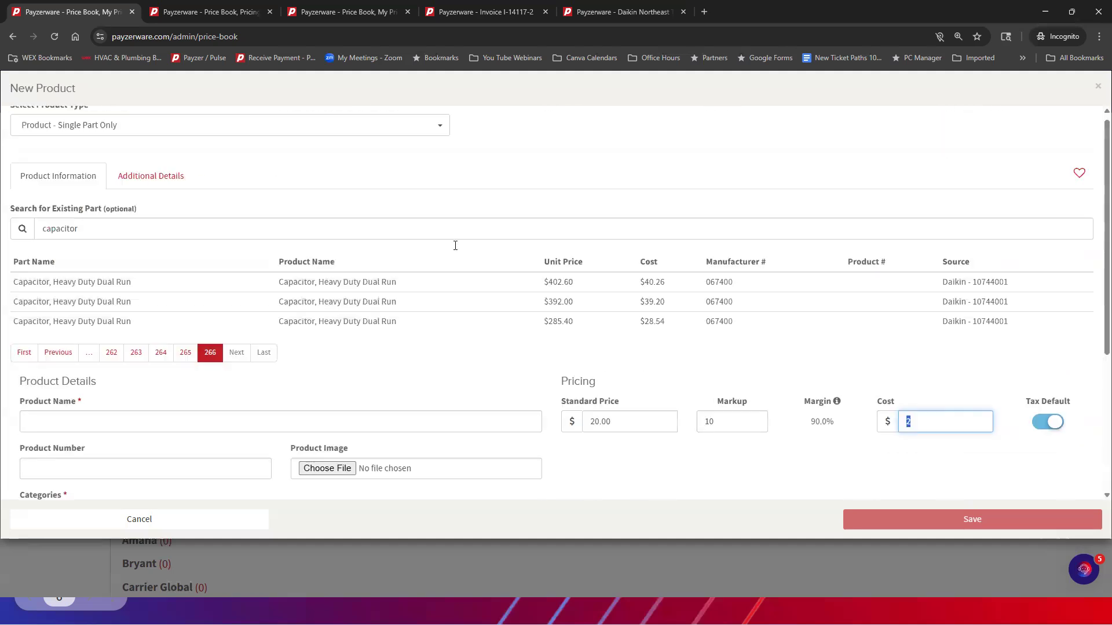
click(163, 196)
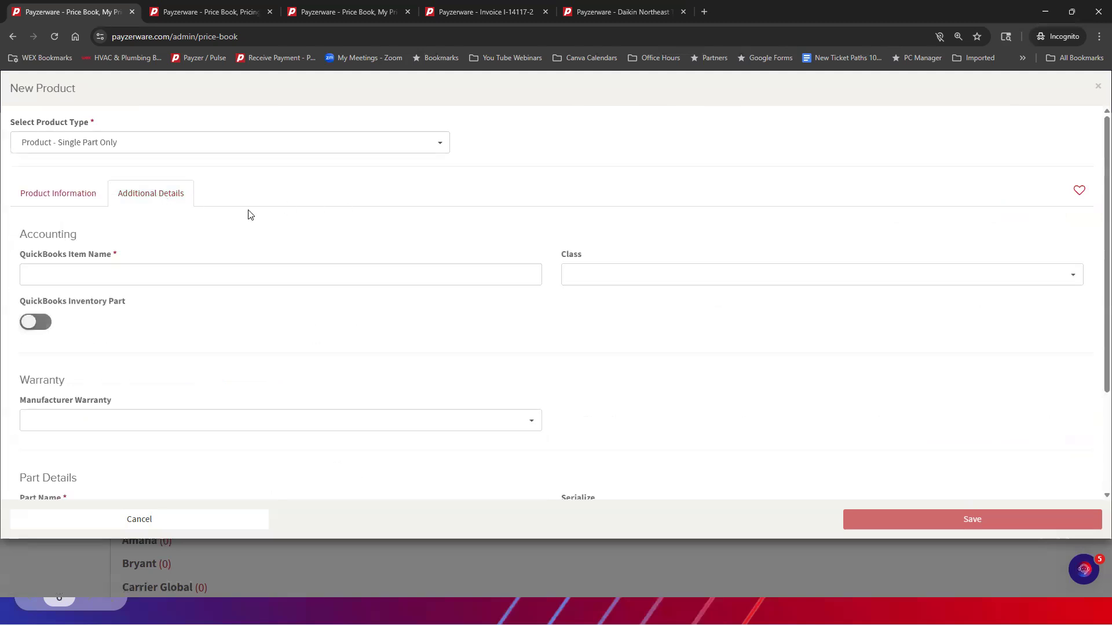
click(56, 195)
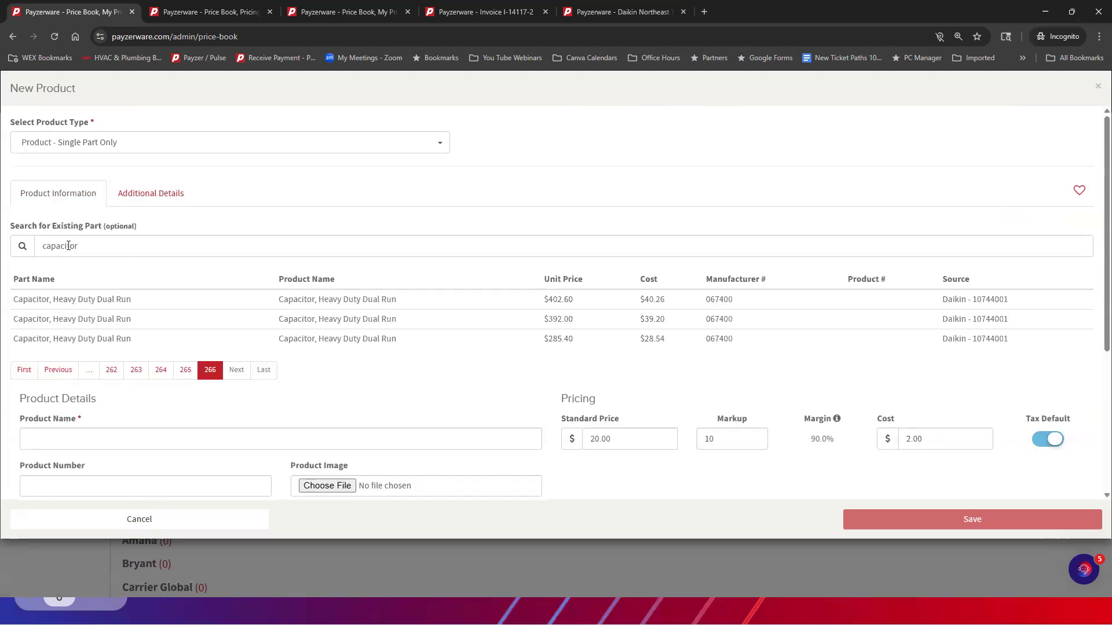
click(50, 438)
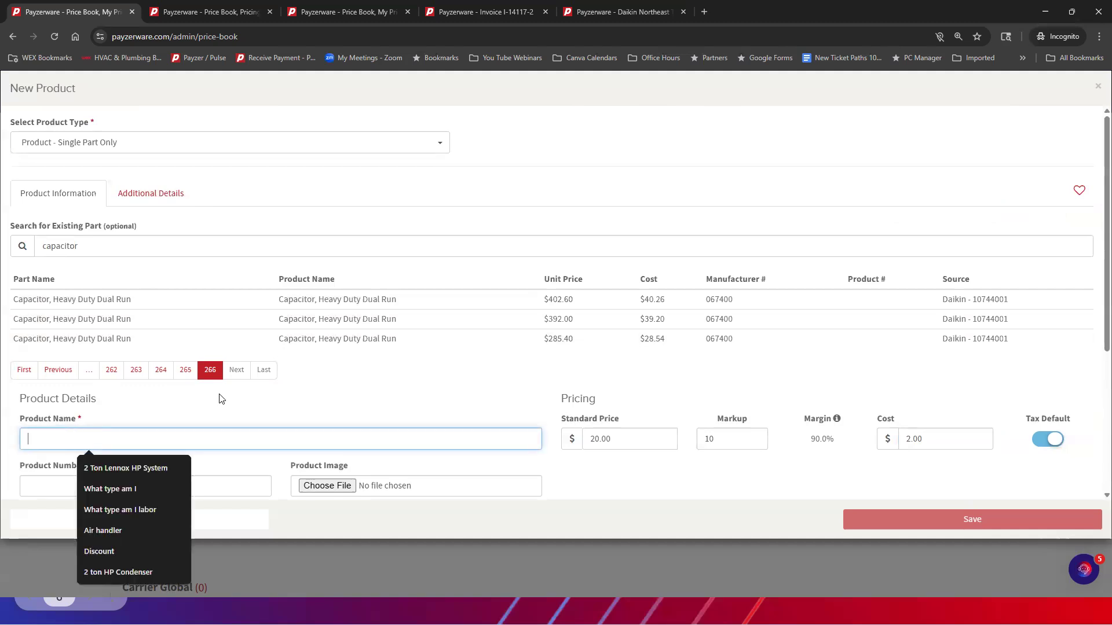
text(c)
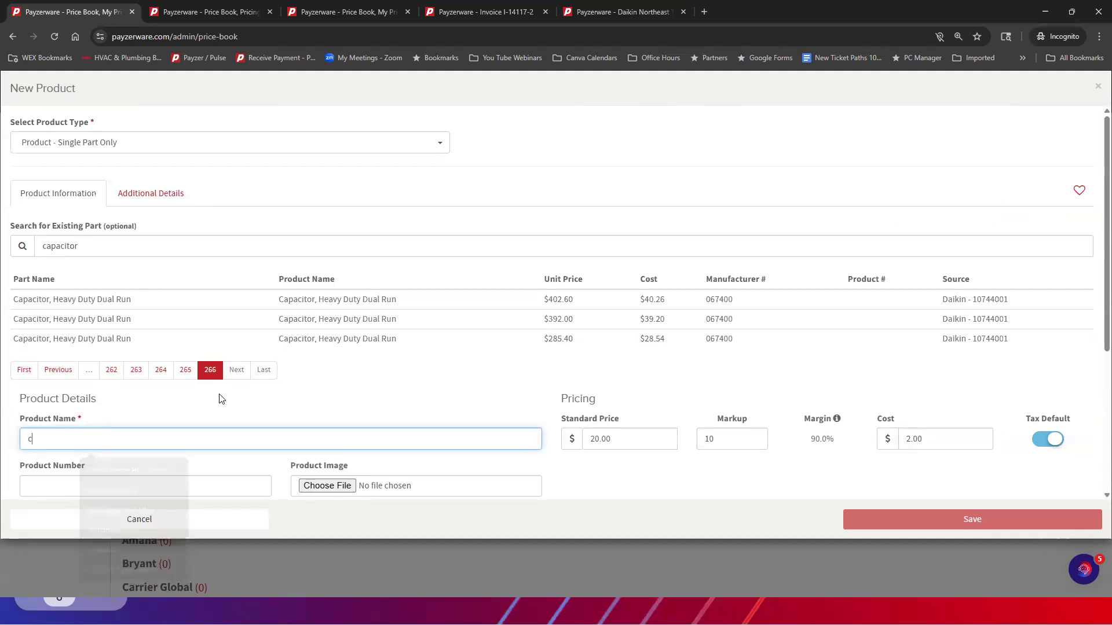
text(ap today)
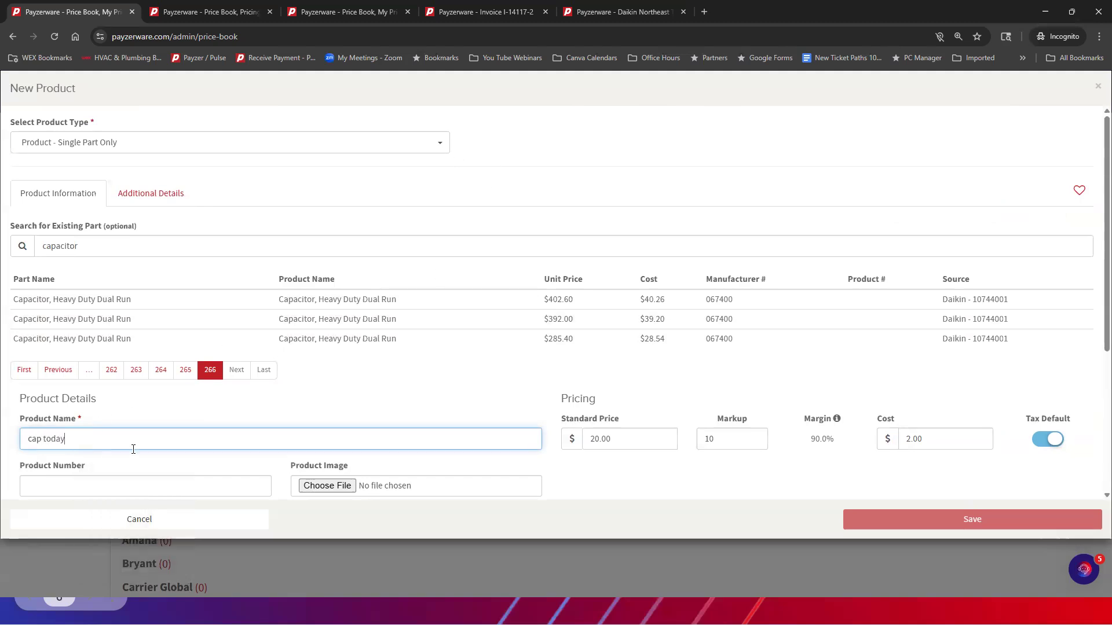
click(247, 477)
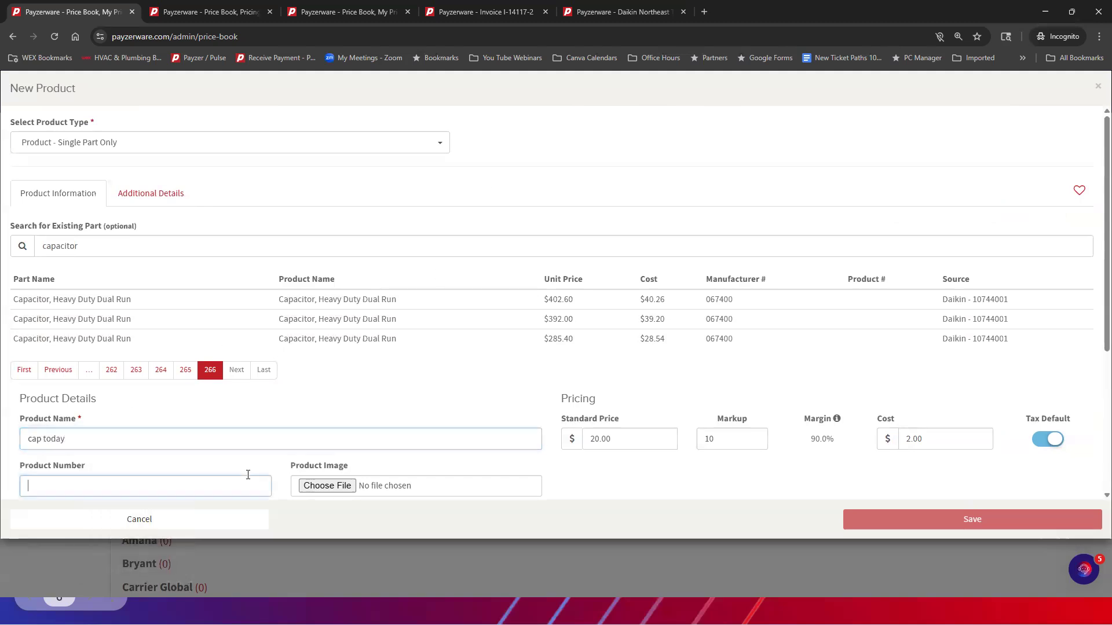
In Additional Details, view the class options without choosing one and set the manufacturer warranty to 30 Day Part Replacement Manufacturer Waranty
click(147, 194)
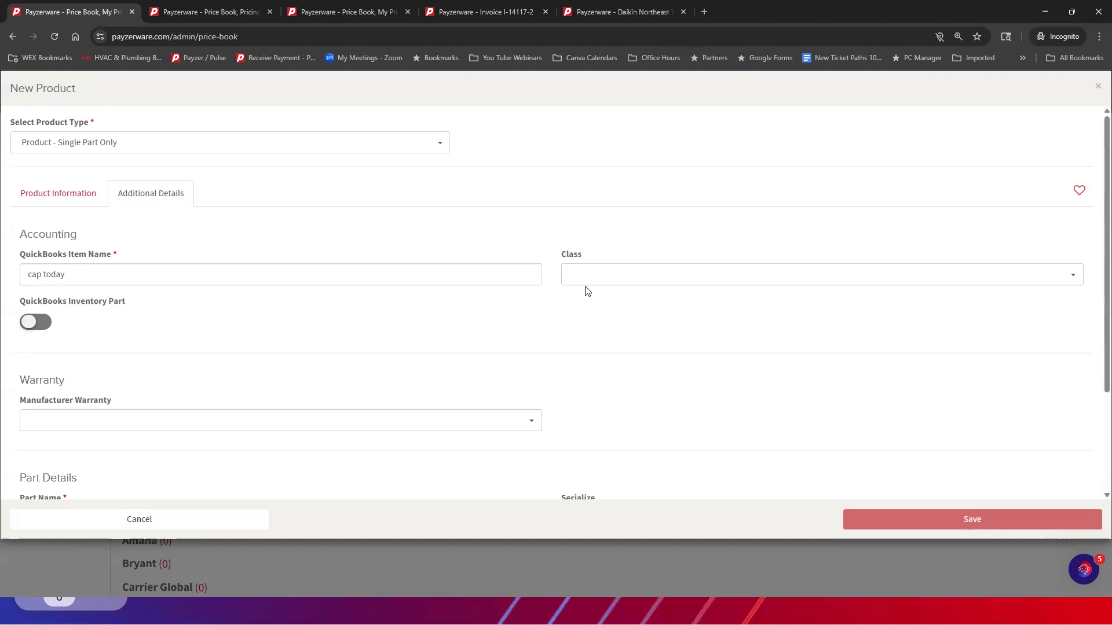
click(731, 283)
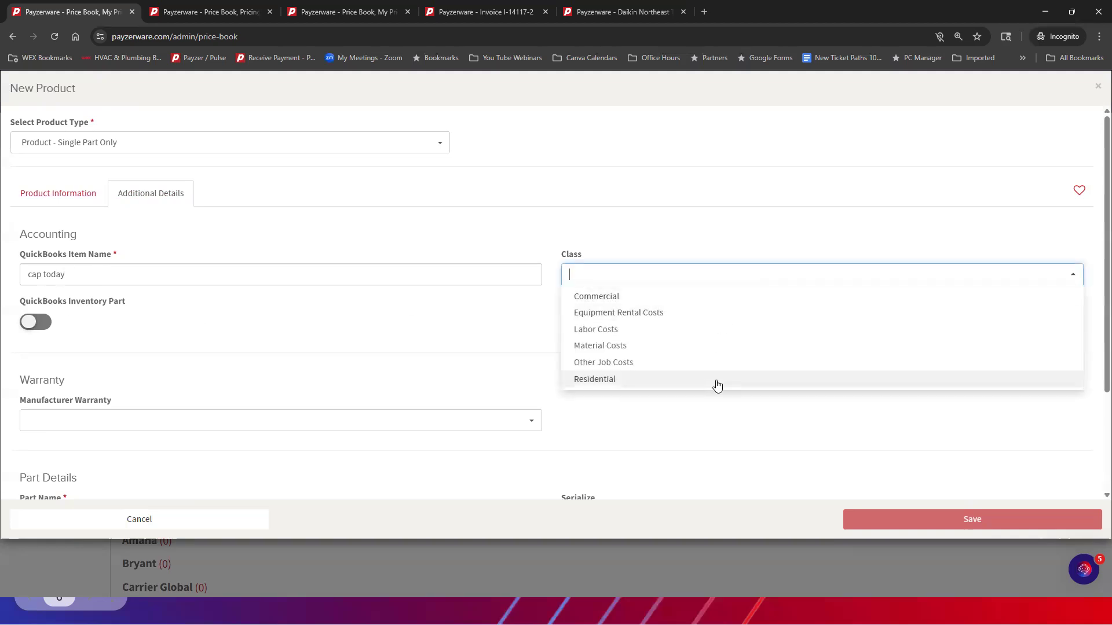
click(290, 325)
click(138, 423)
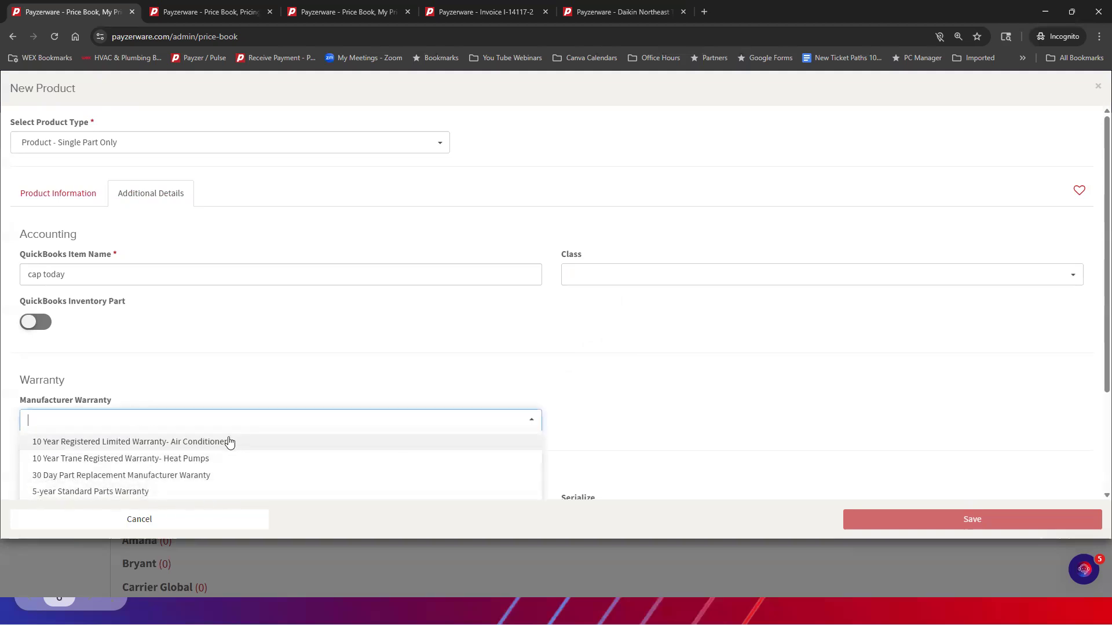
click(124, 480)
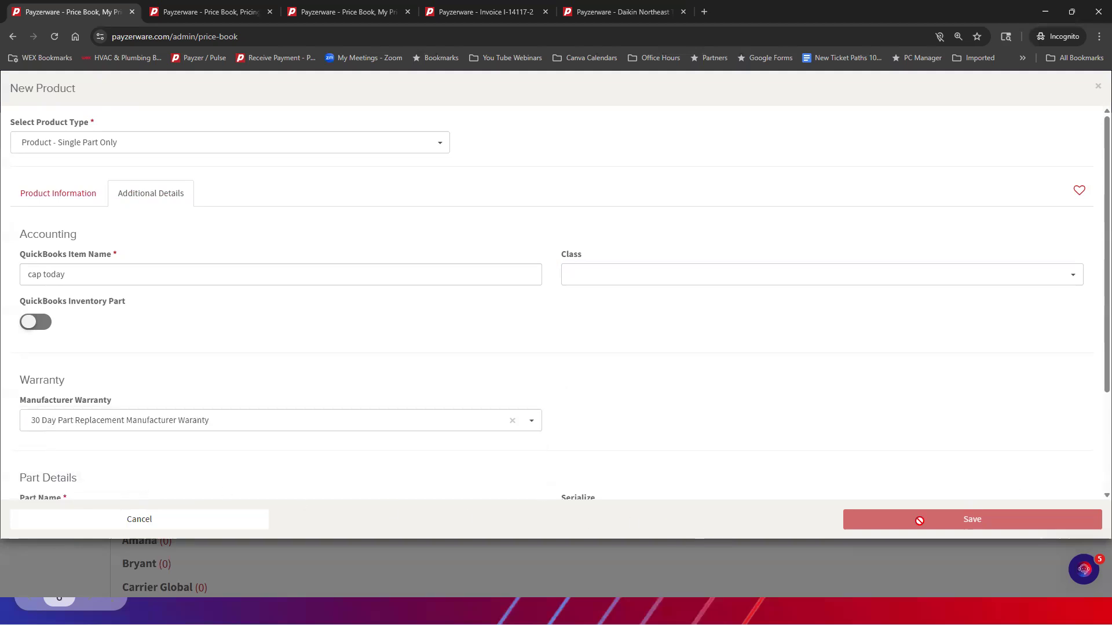
mouse_move(950, 528)
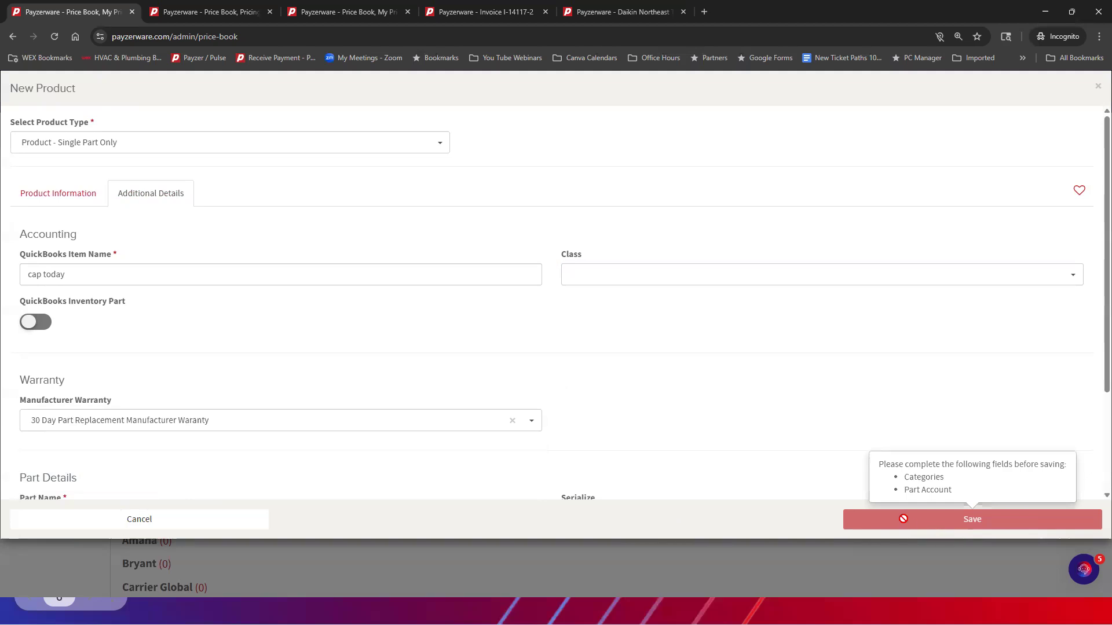
Return to Product Information and change the product type to Product - Labor/Service Only
click(72, 199)
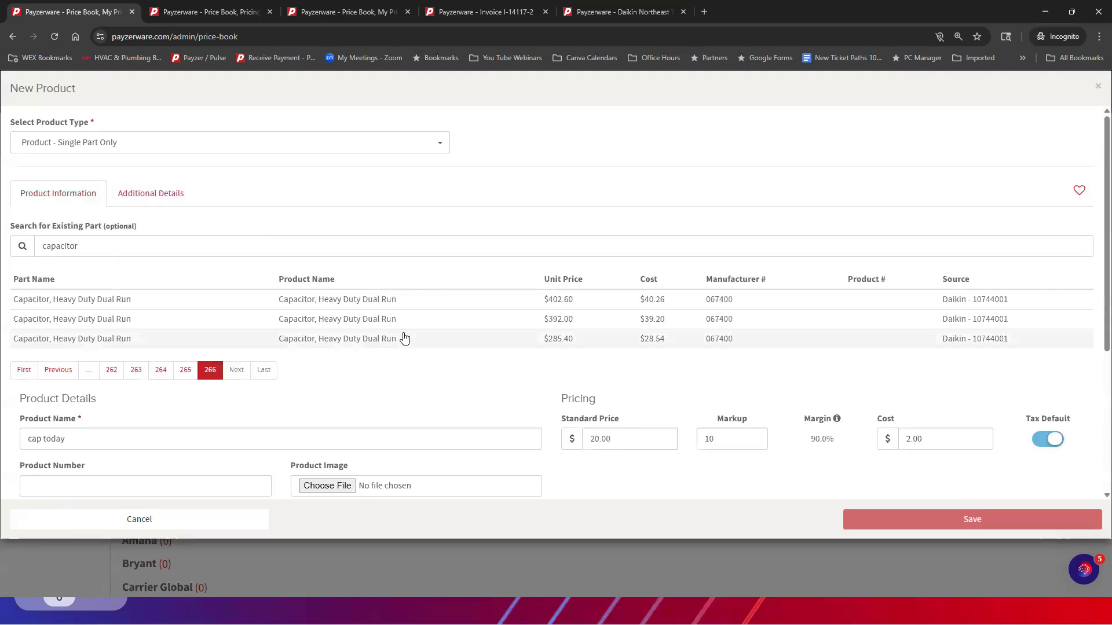
scroll(678, 427, down, 1)
scroll(680, 393, down, 1)
scroll(492, 318, up, 2)
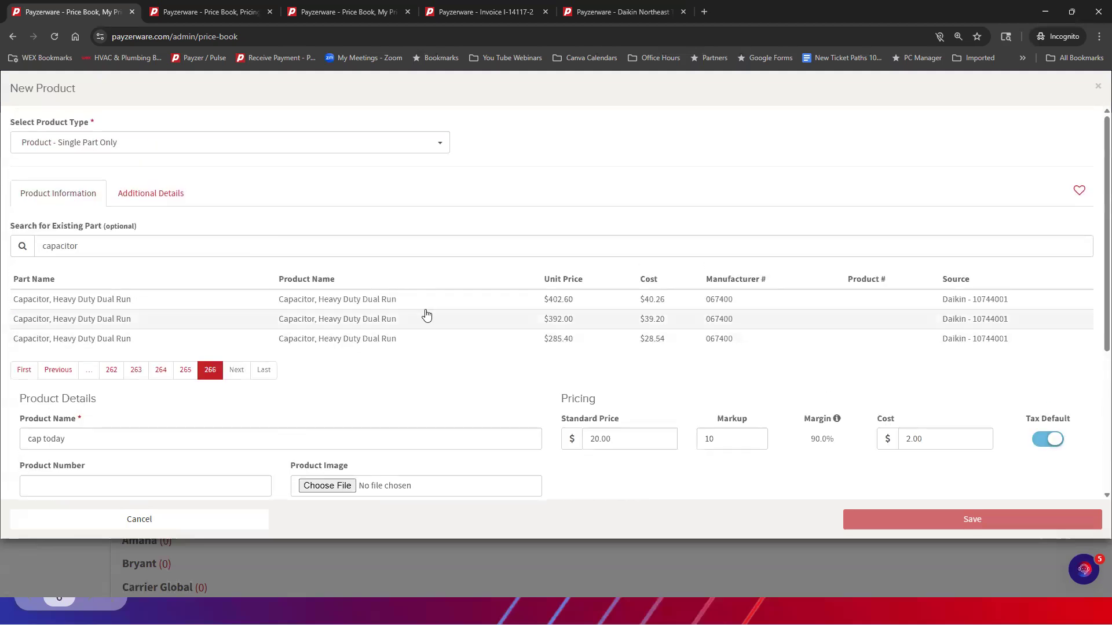
click(146, 147)
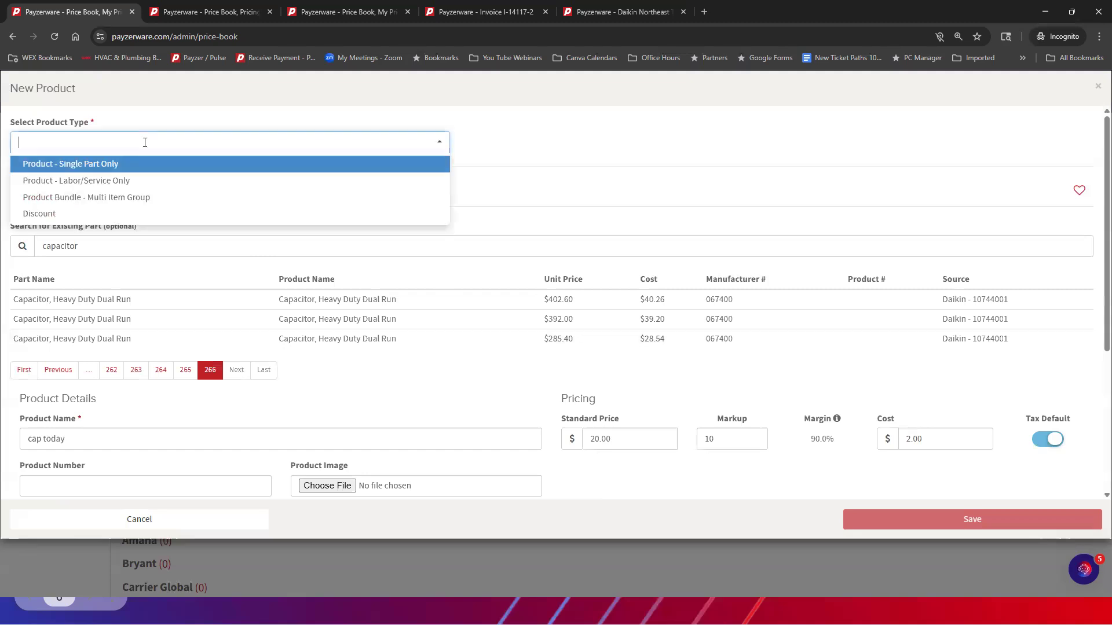
click(127, 184)
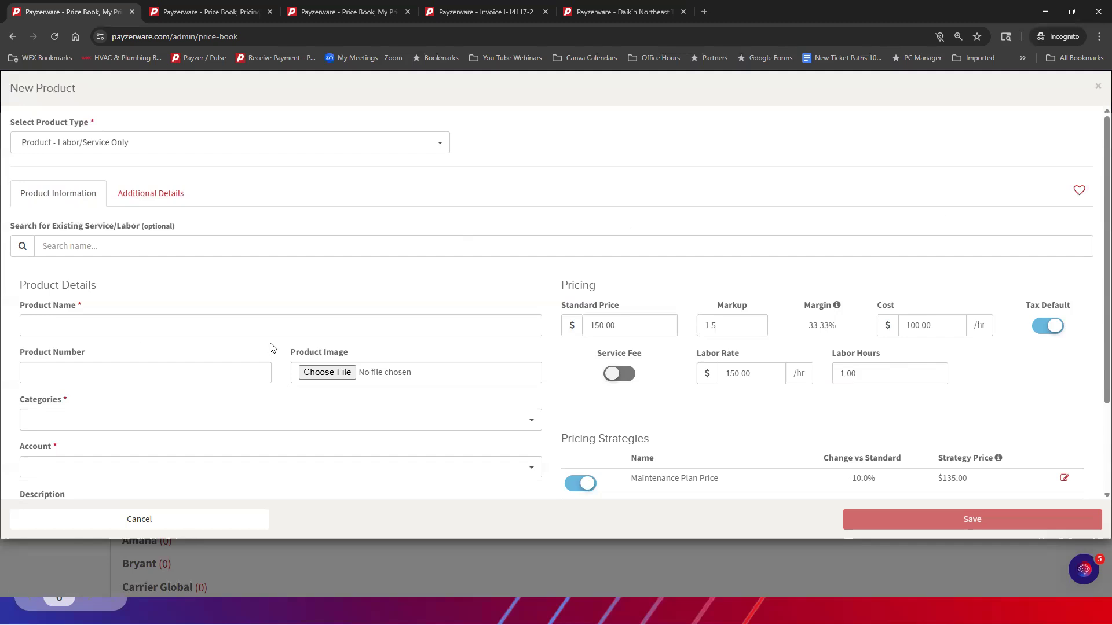
Look over the labor/service product fields, and change the product type to Product Bundle - Multi Item Group
scroll(369, 399, down, 2)
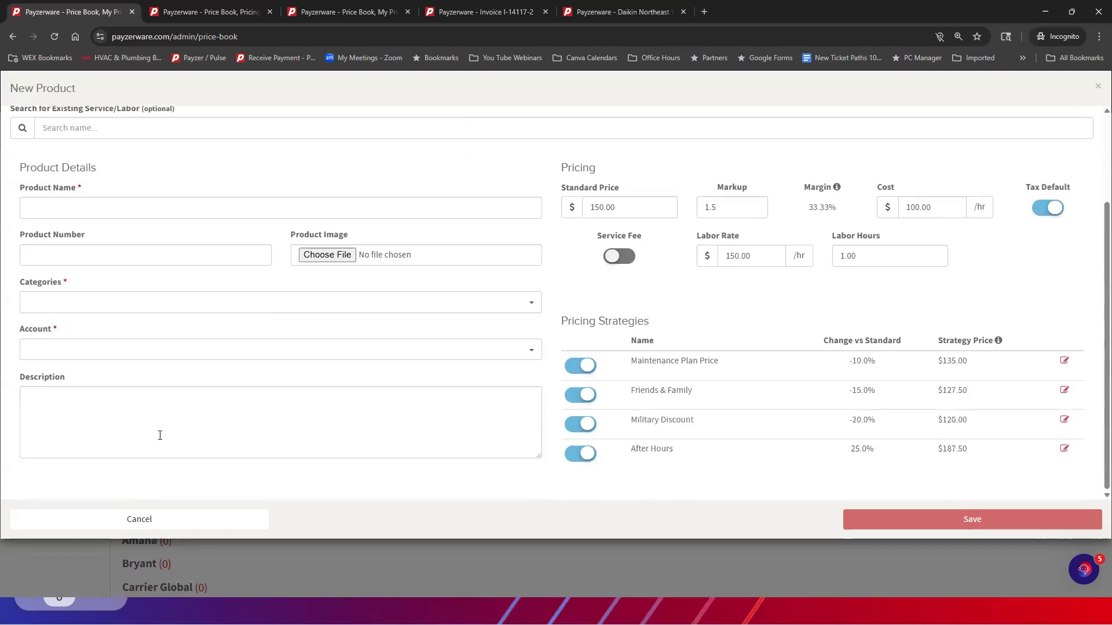
scroll(160, 436, up, 2)
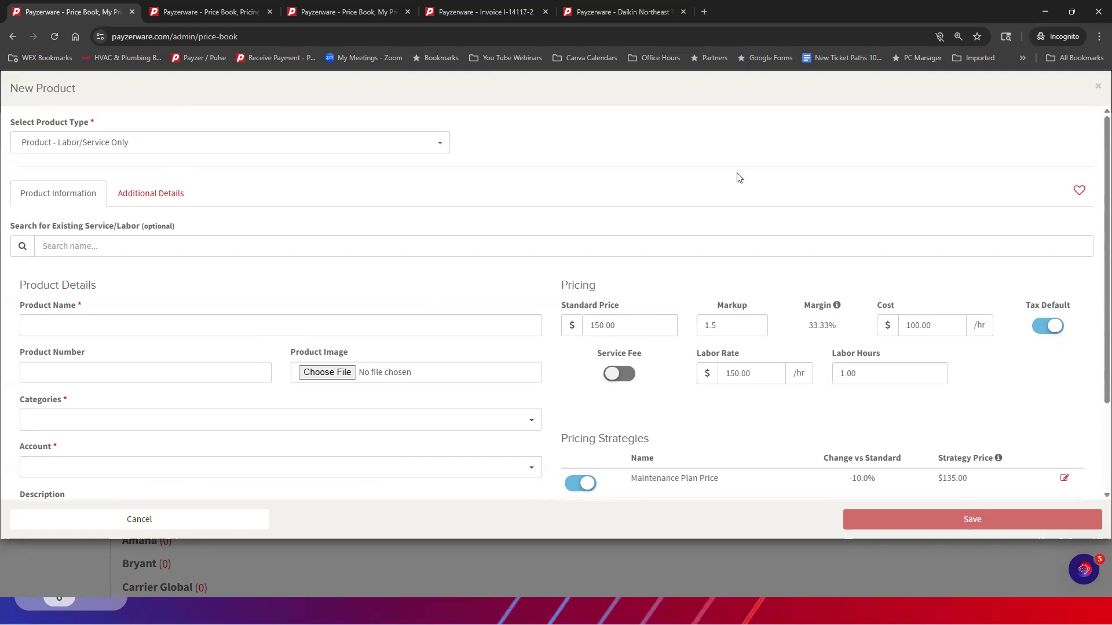
click(163, 145)
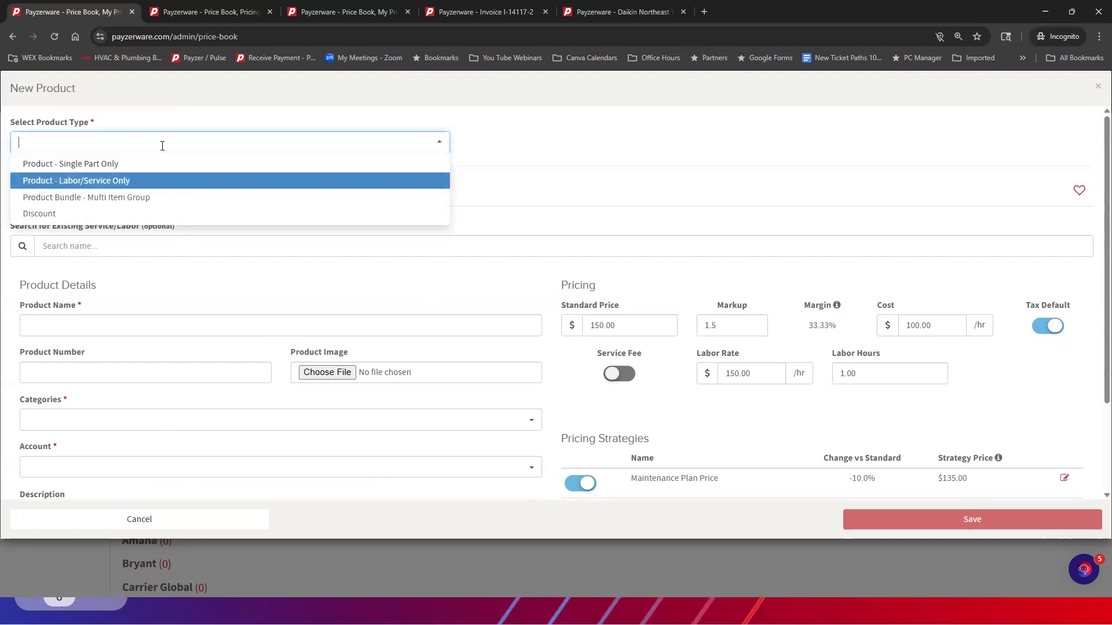
click(155, 200)
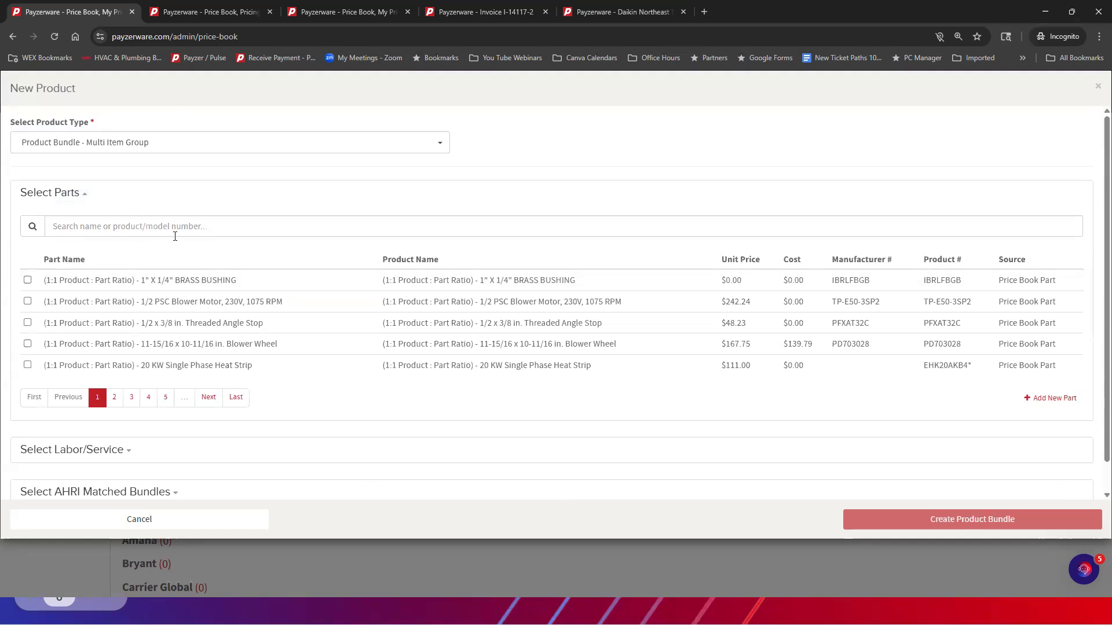
Search the bundle's selectable parts for "capacitor" and look through the matching parts
click(130, 225)
text(capacitor)
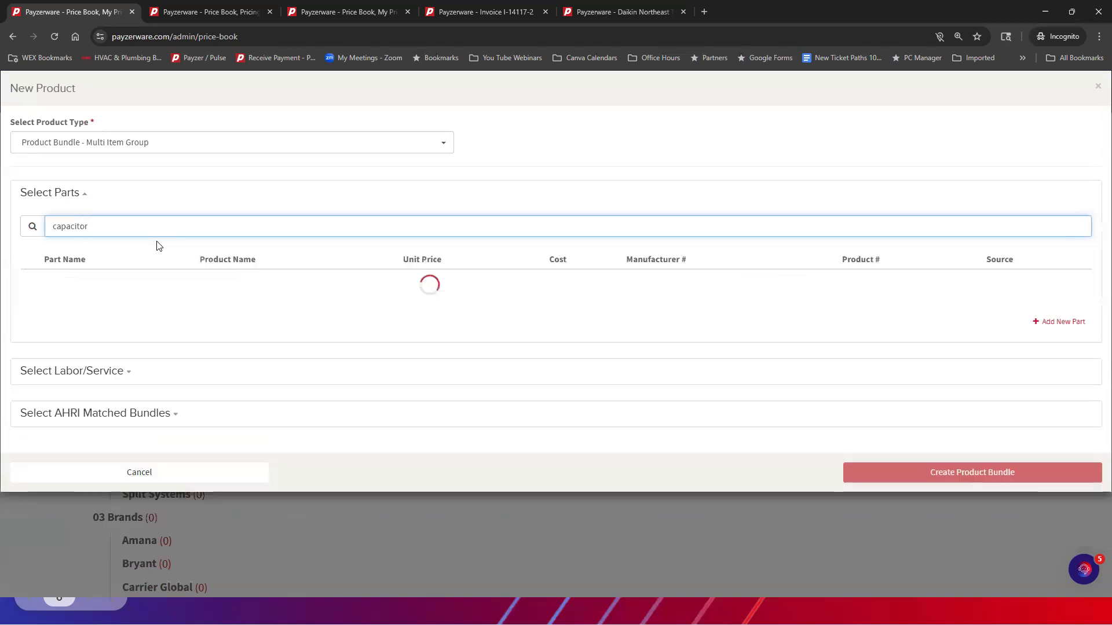
scroll(266, 272, down, 1)
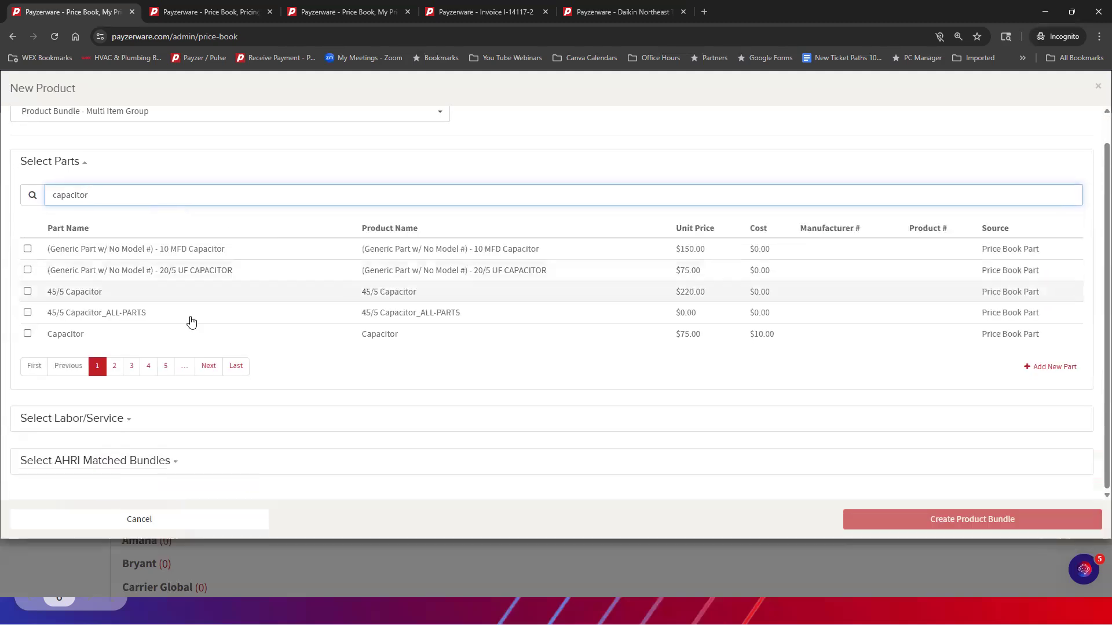
Add the 2026 Labor item to the bundle's labor/service selection
click(127, 420)
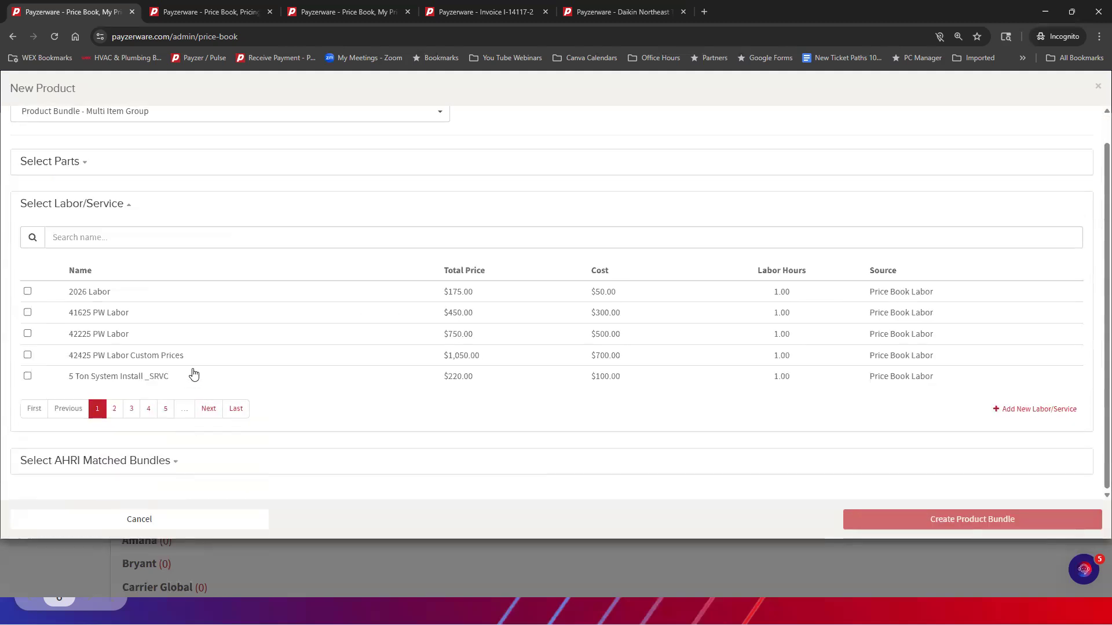
click(30, 292)
scroll(998, 396, up, 1)
scroll(998, 395, down, 1)
Select the first Runtru AHRI matched bundle (AHRI 212579627) and create the product bundle from the chosen items
click(172, 462)
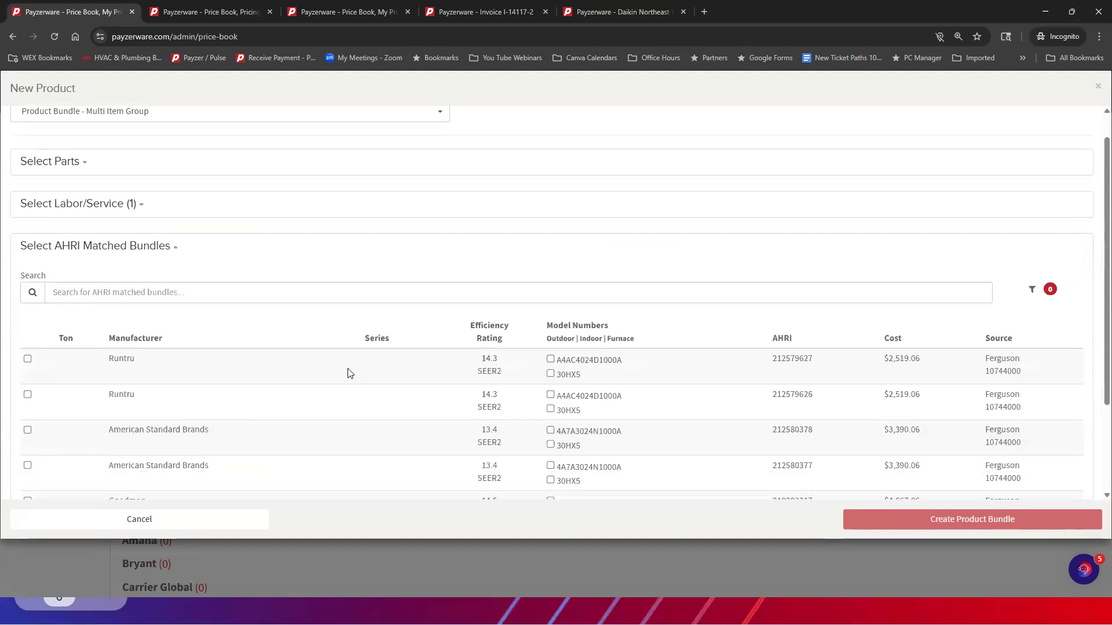
click(27, 359)
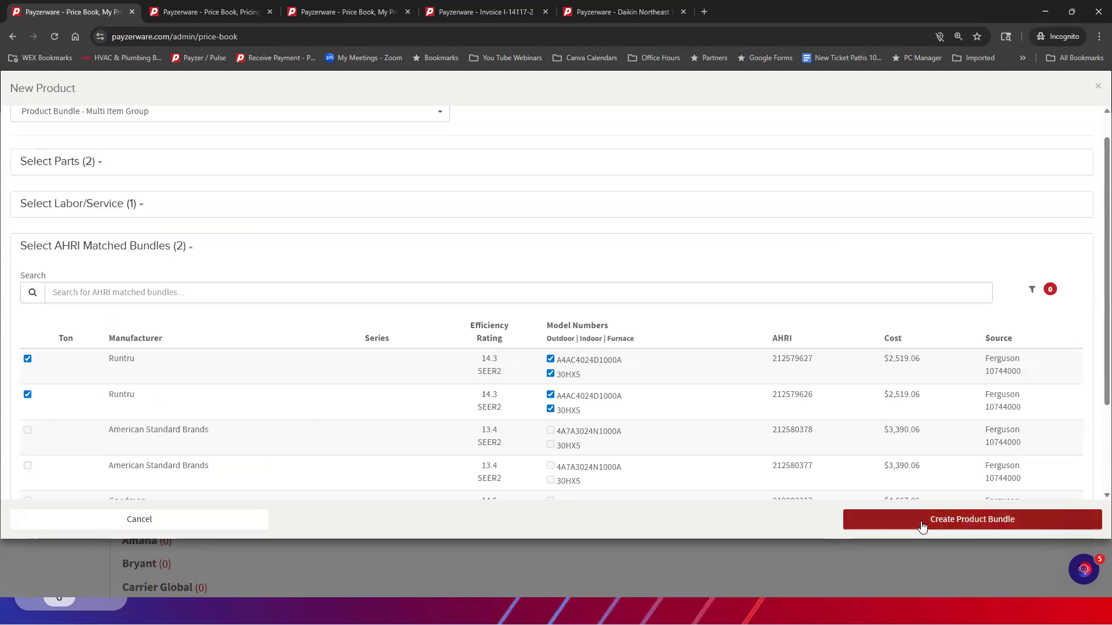
scroll(868, 440, up, 1)
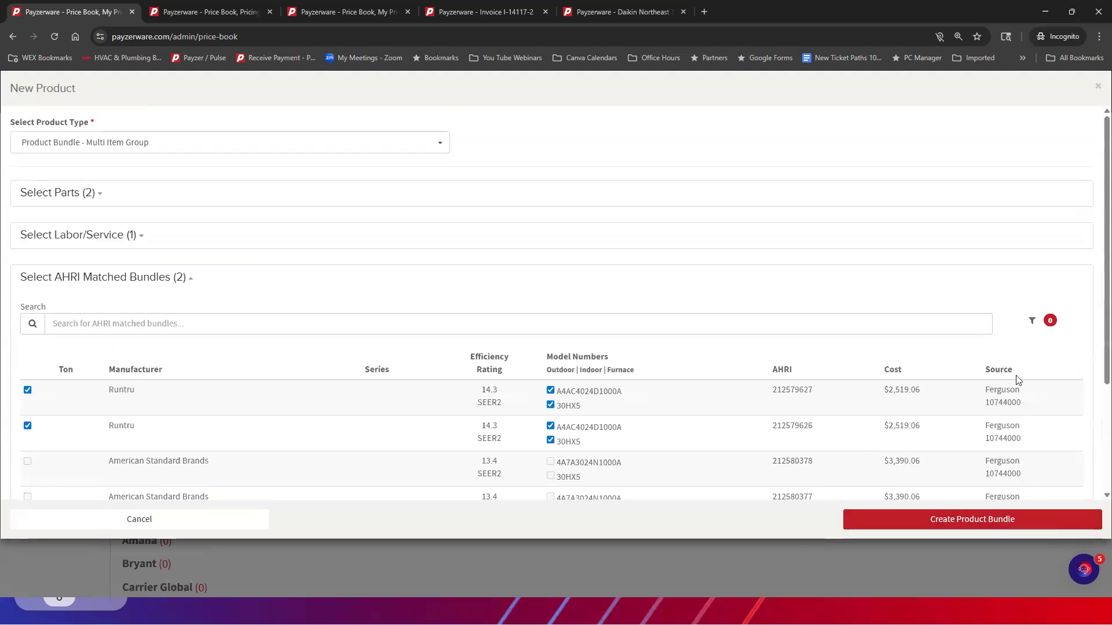
click(907, 528)
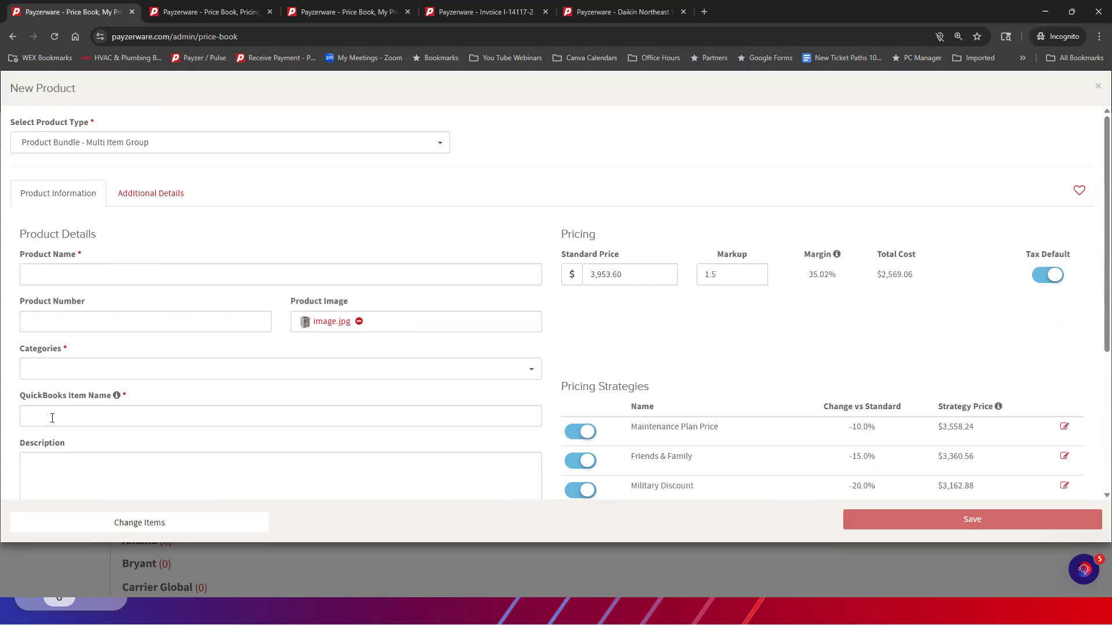
Examine the new bundle's product details, pricing strategies and bundle components without entering anything
click(41, 265)
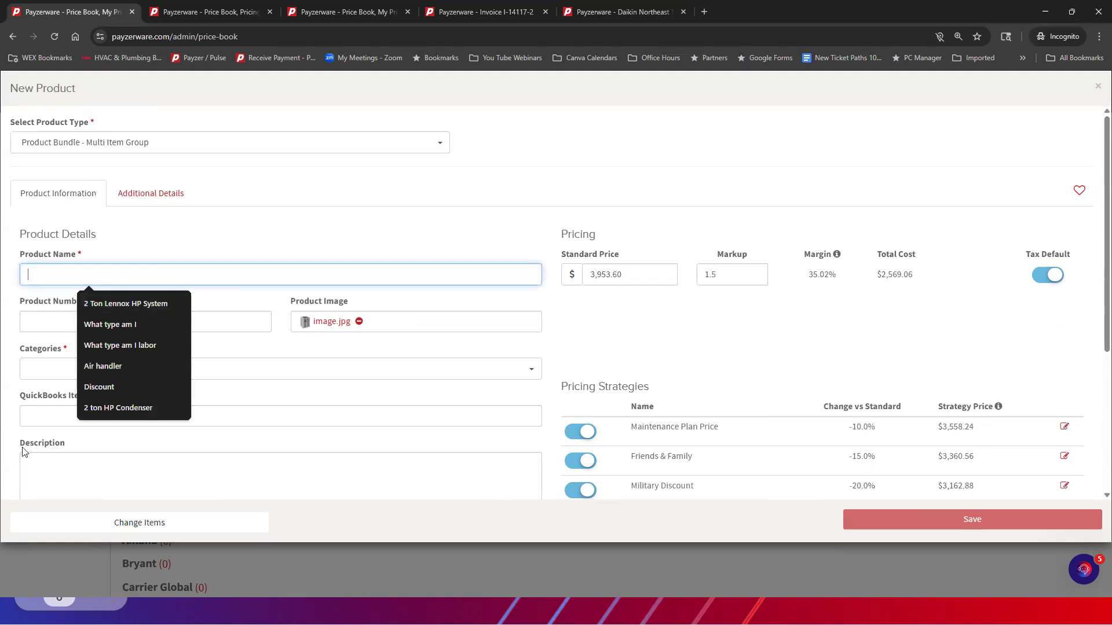
click(275, 175)
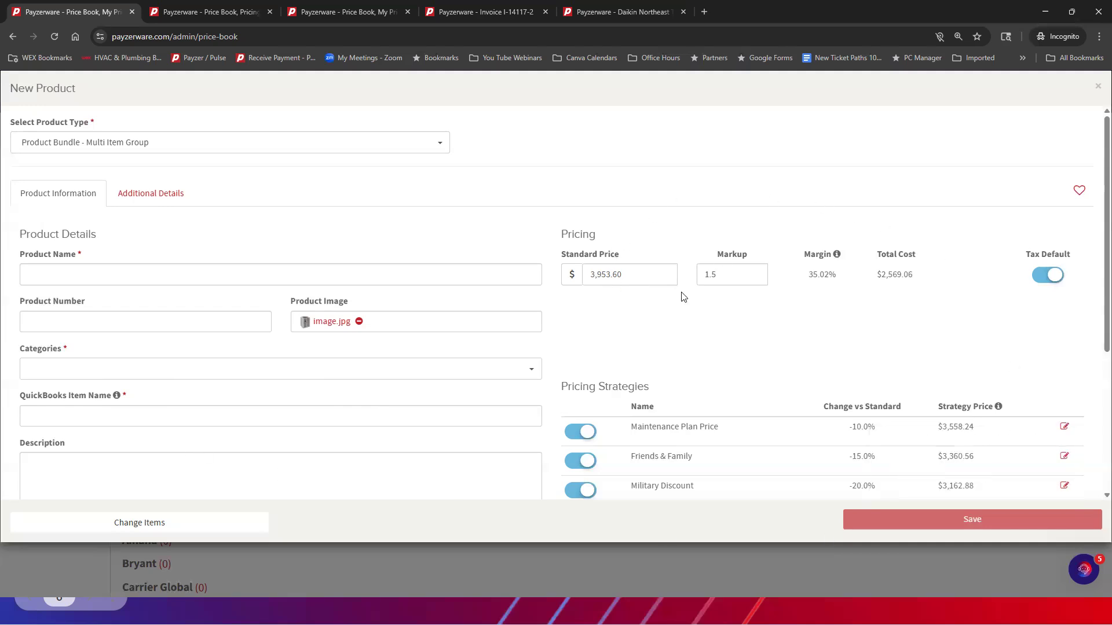
scroll(821, 350, down, 3)
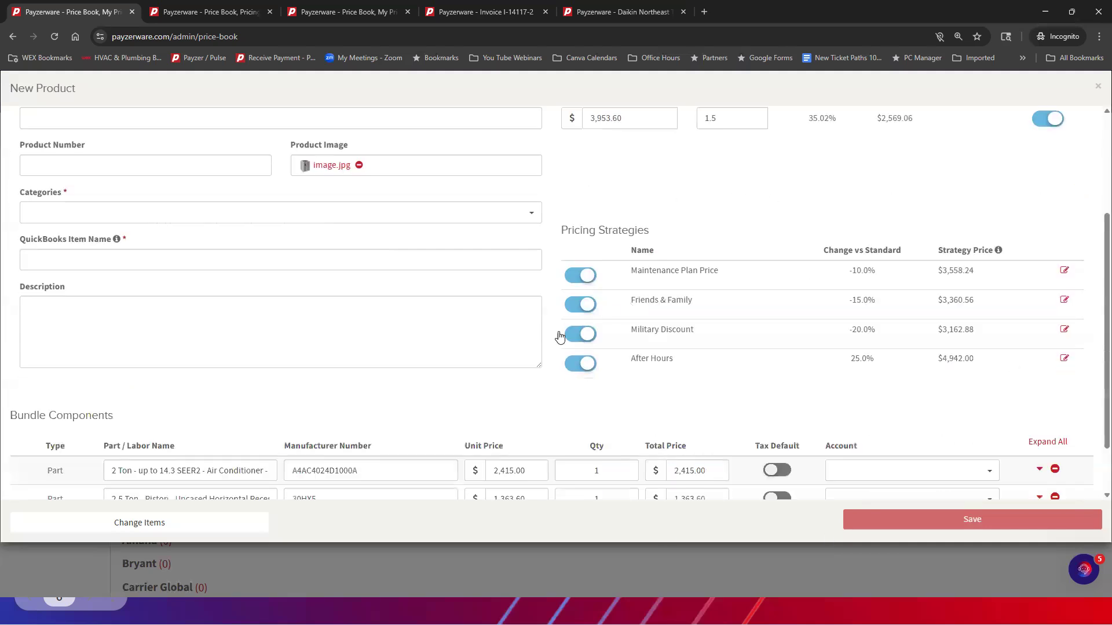
scroll(360, 227, down, 1)
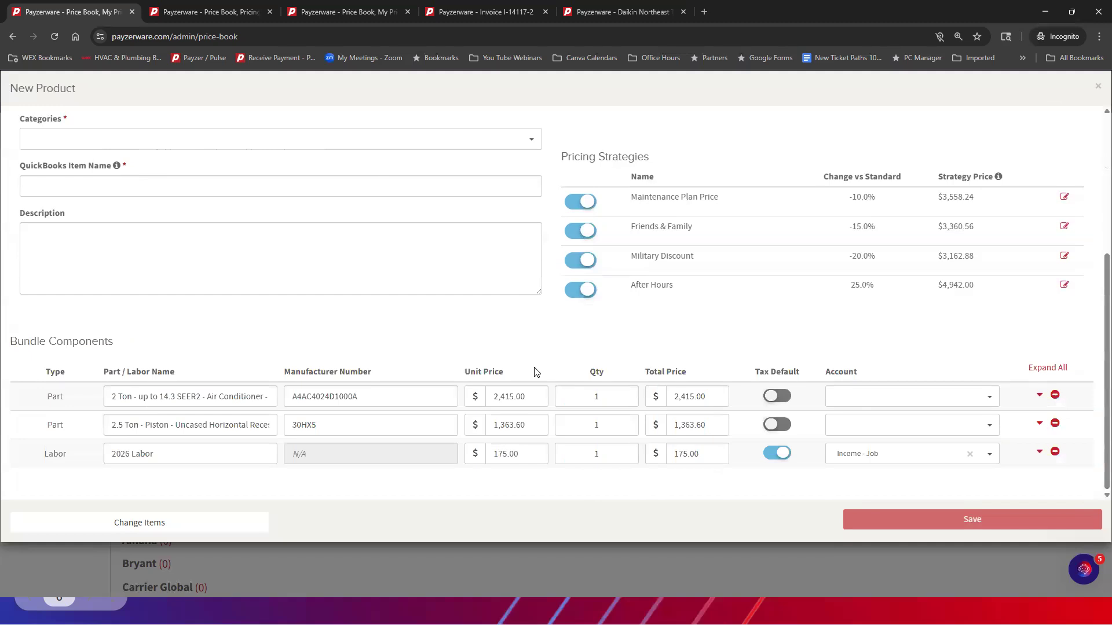
click(924, 511)
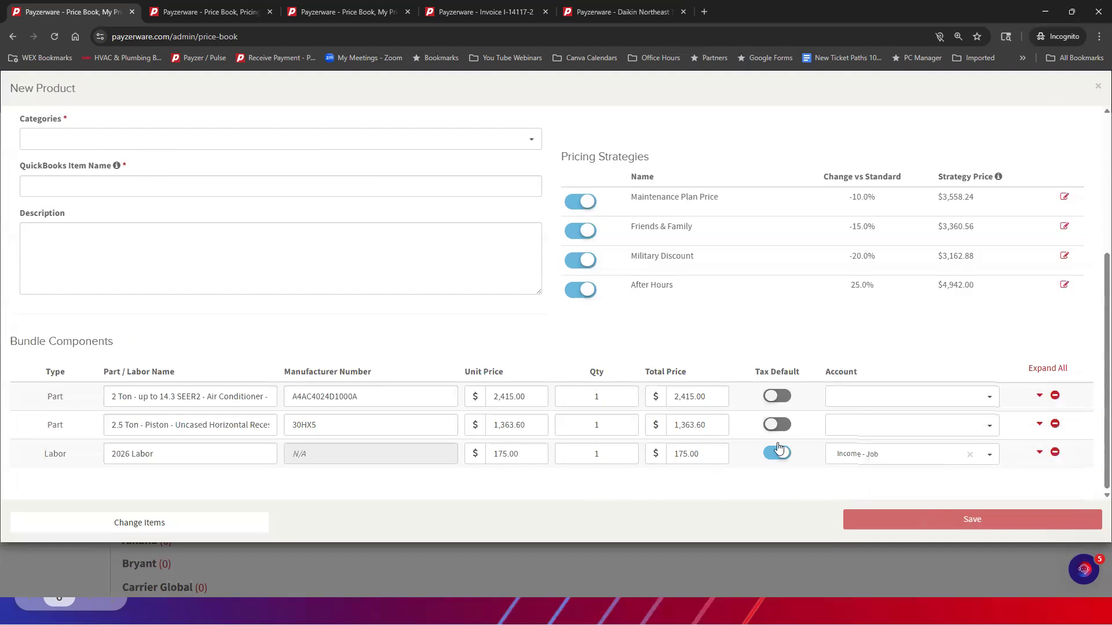
View the account options for the 2 Ton air conditioner component without choosing one, and return to the product details
click(986, 399)
scroll(932, 452, down, 1)
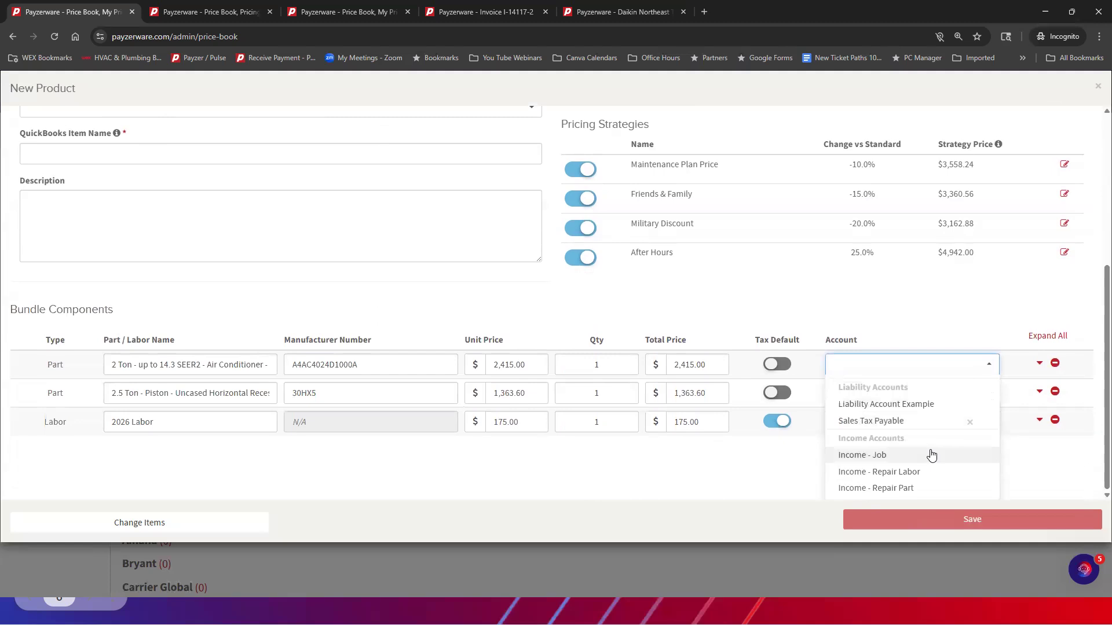
scroll(653, 392, up, 3)
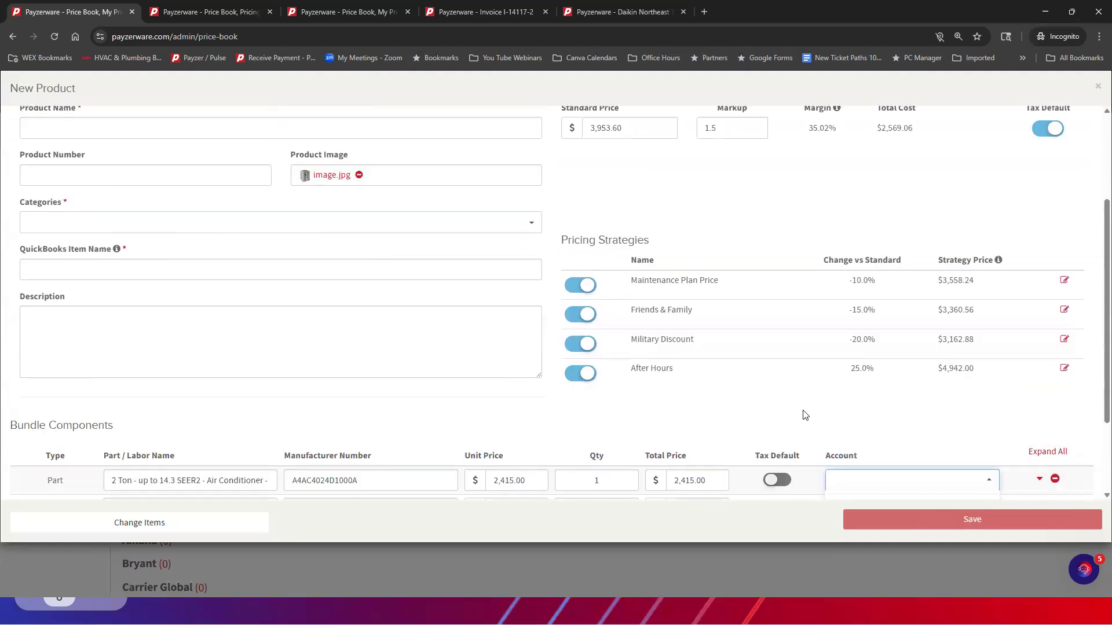
scroll(805, 415, down, 3)
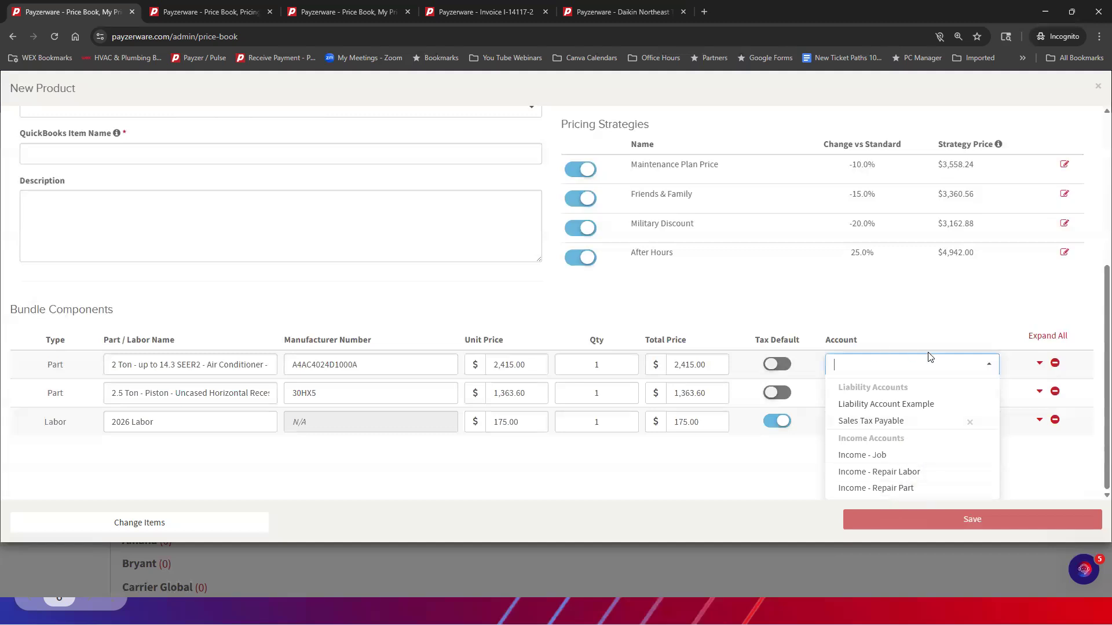
scroll(402, 251, up, 5)
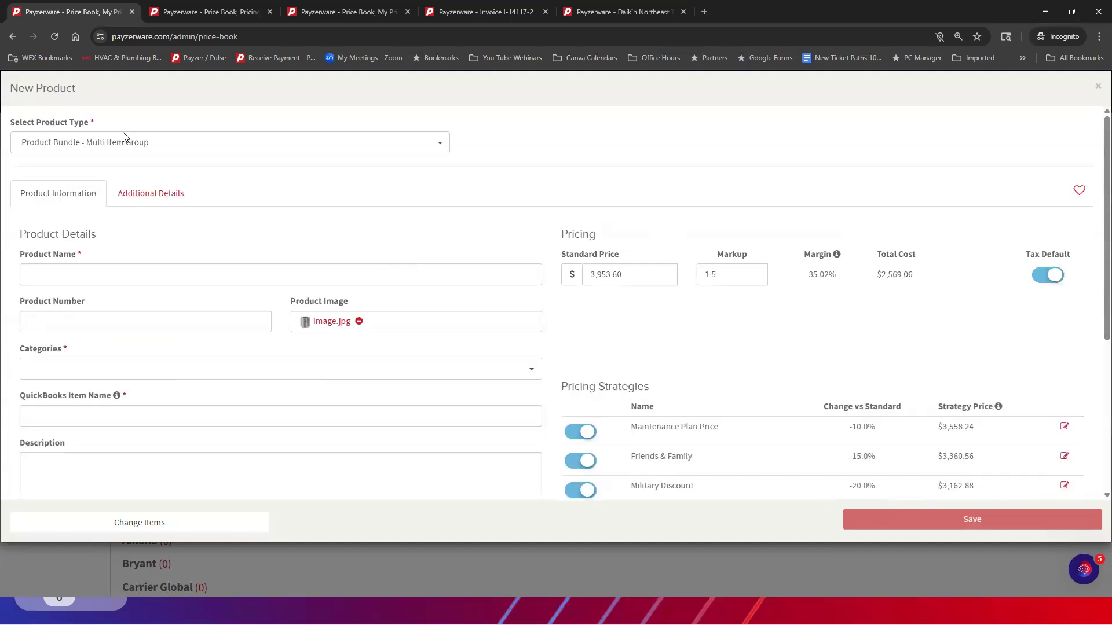
In Additional Details, view the air conditioner part's manufacturer brand and manufacturer warranty options without choosing any
click(153, 197)
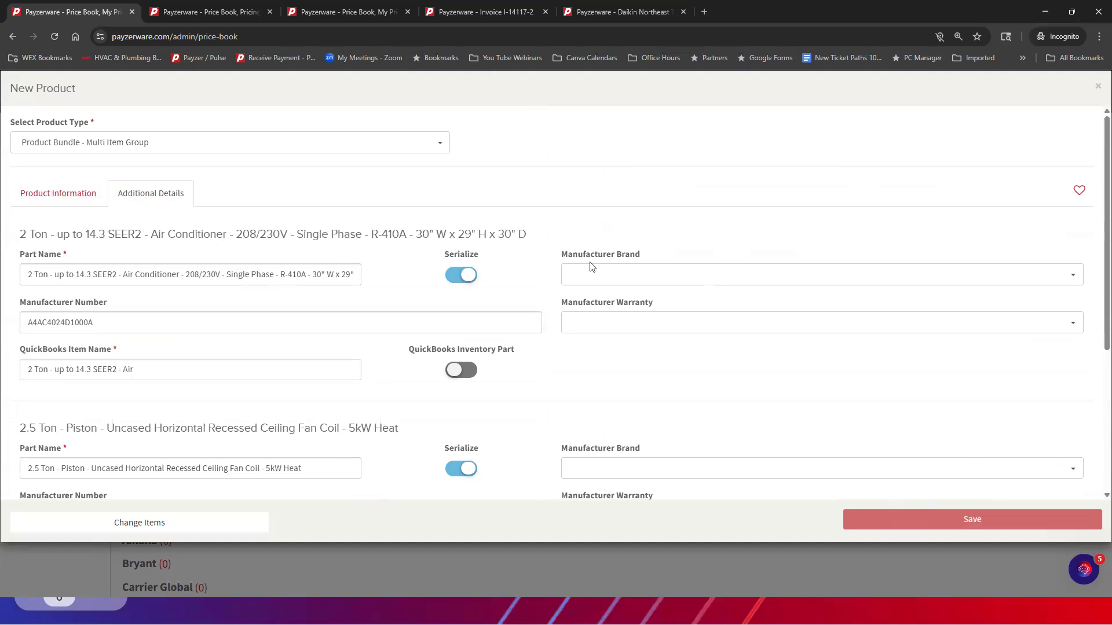
click(612, 279)
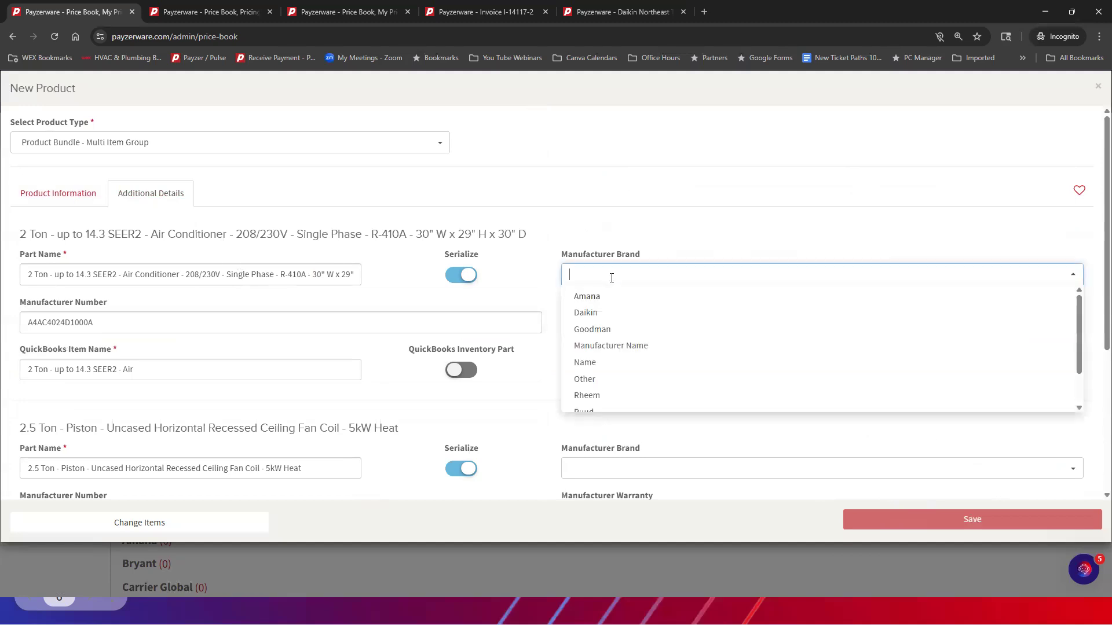
click(579, 207)
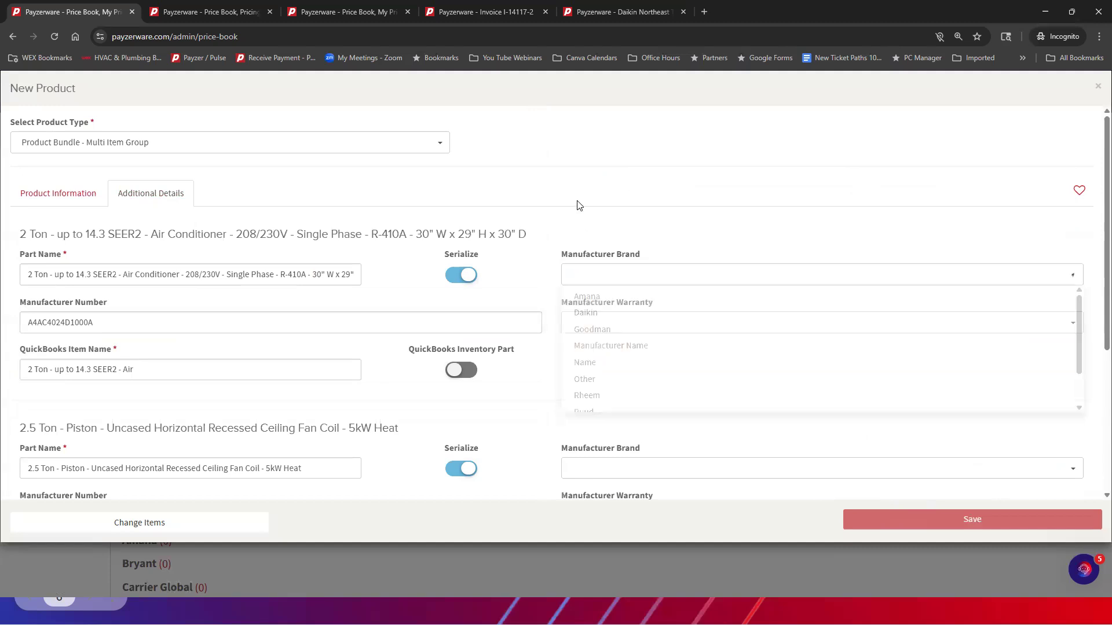
click(639, 323)
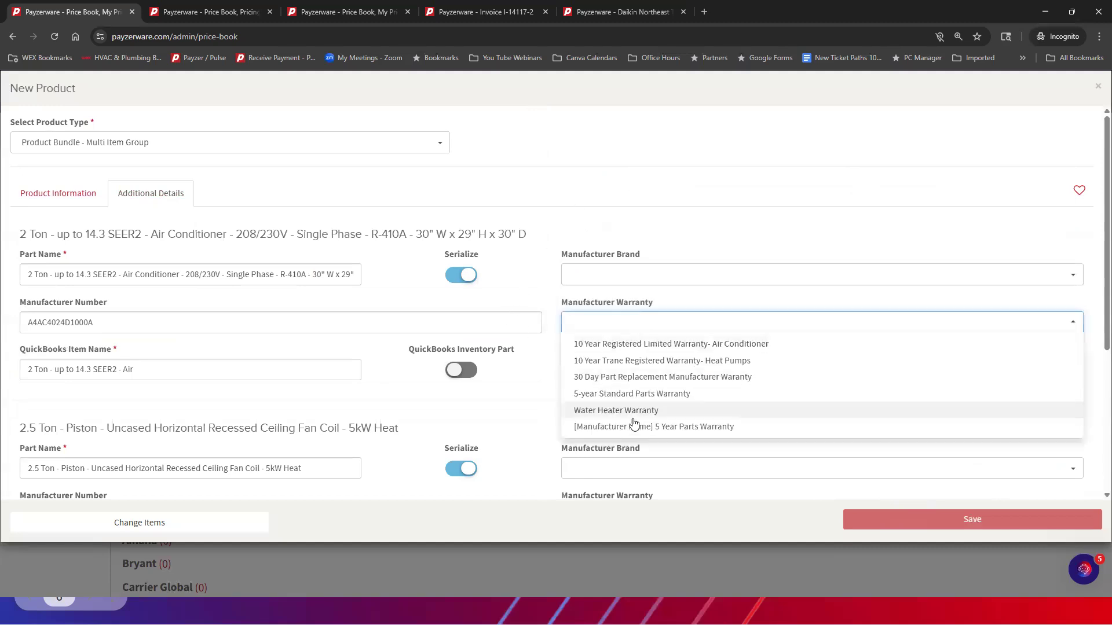
click(628, 176)
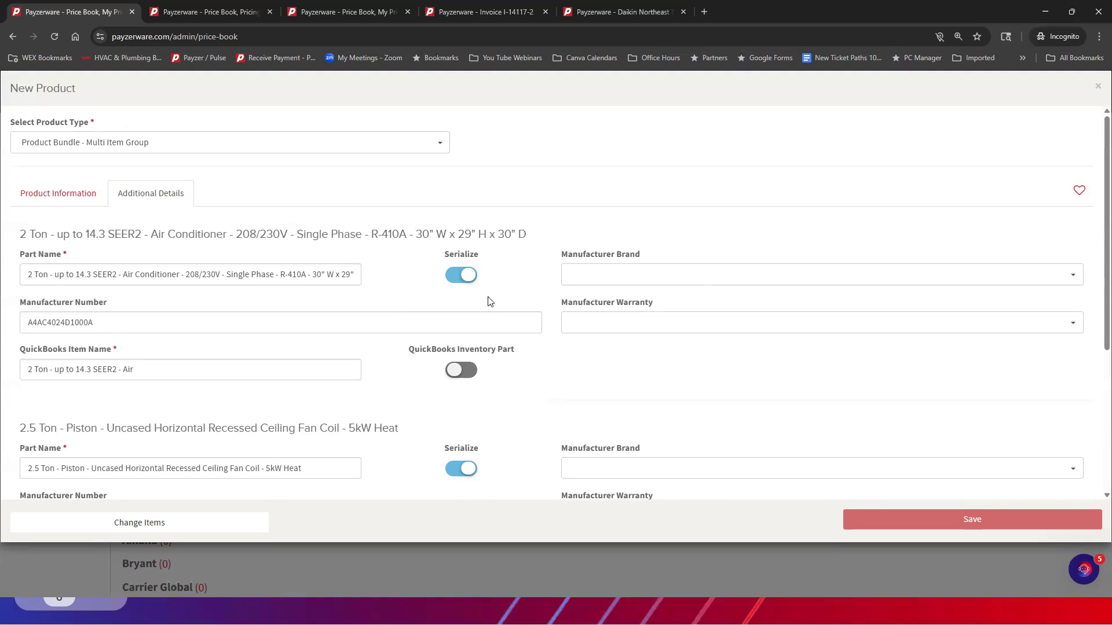
Examine the Serialize setting and the other components' details down to the labor warranty, and return to Product Information
double_click(462, 254)
scroll(173, 272, down, 4)
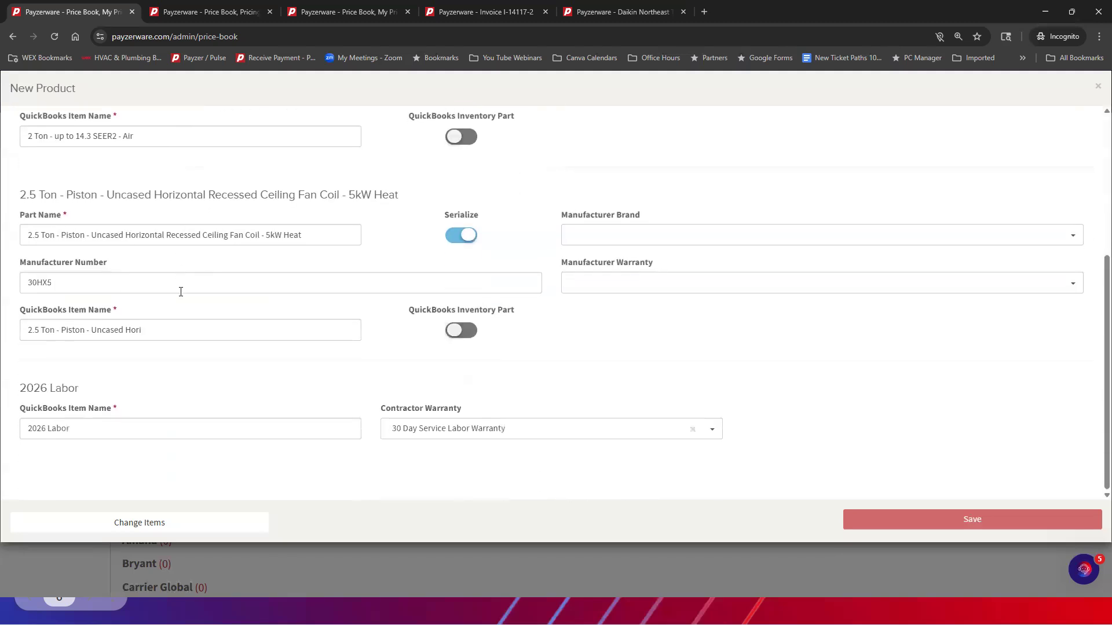
scroll(596, 398, up, 3)
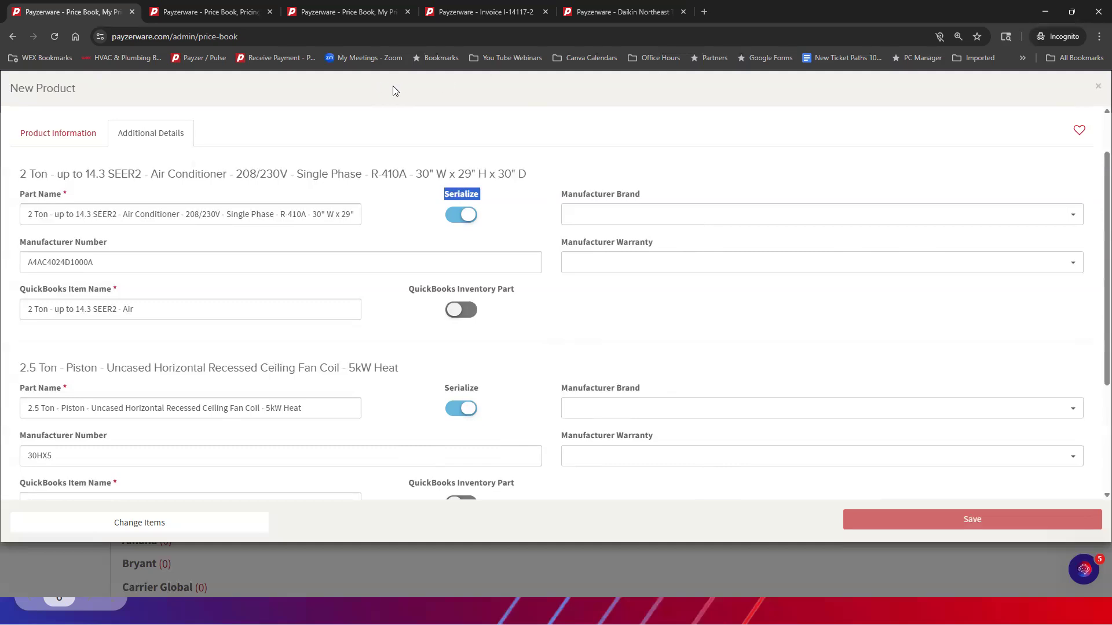
click(46, 132)
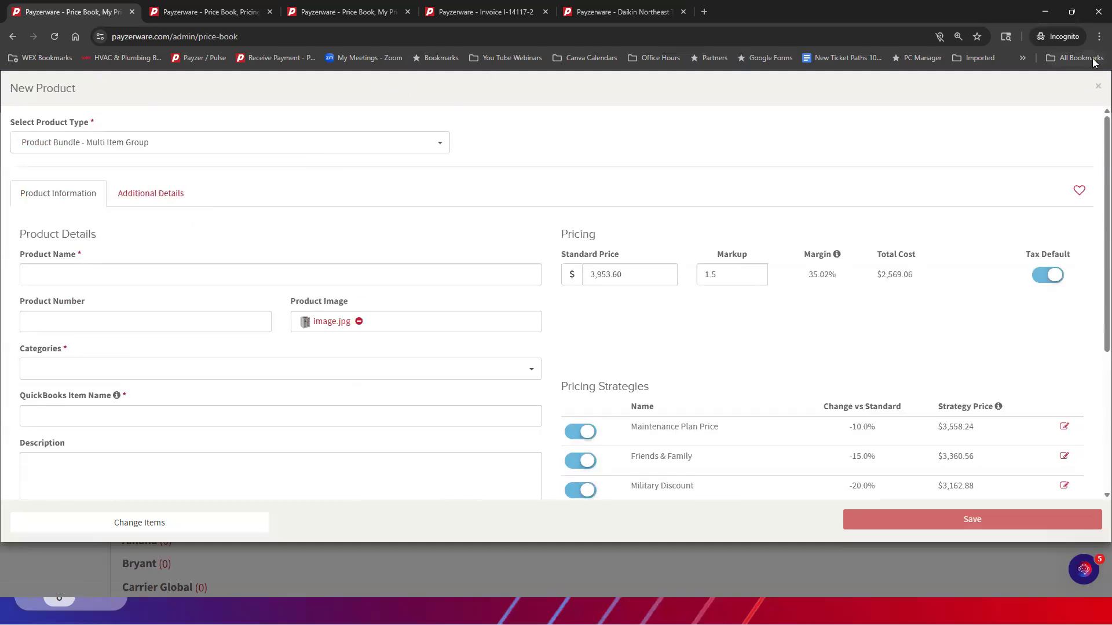
Close the bundle without saving and start a new product with the type Discount
click(1098, 91)
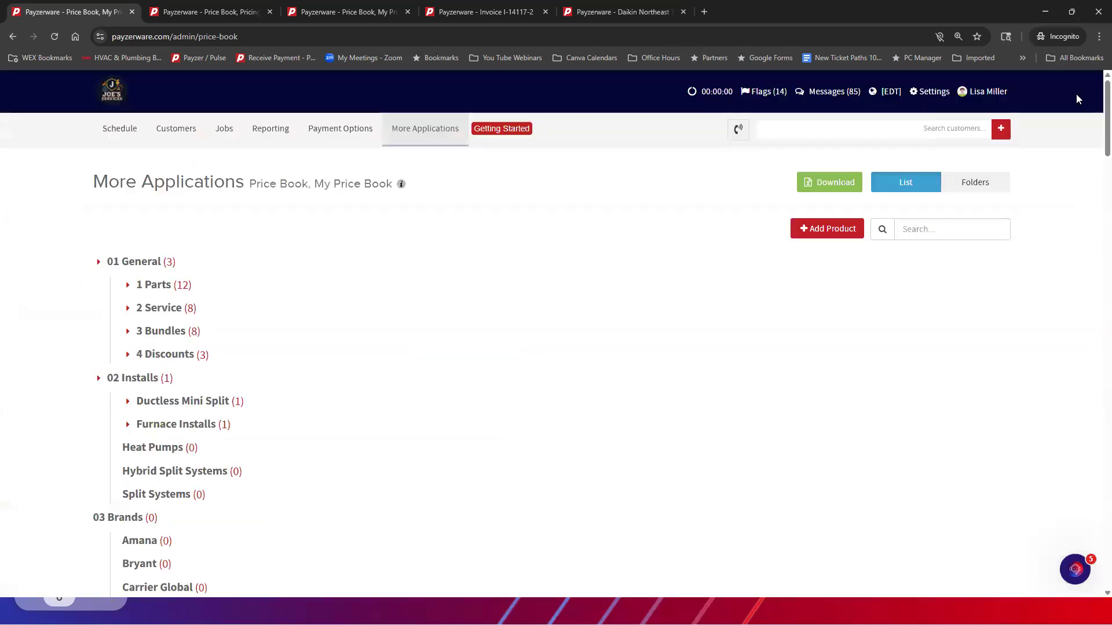
click(832, 231)
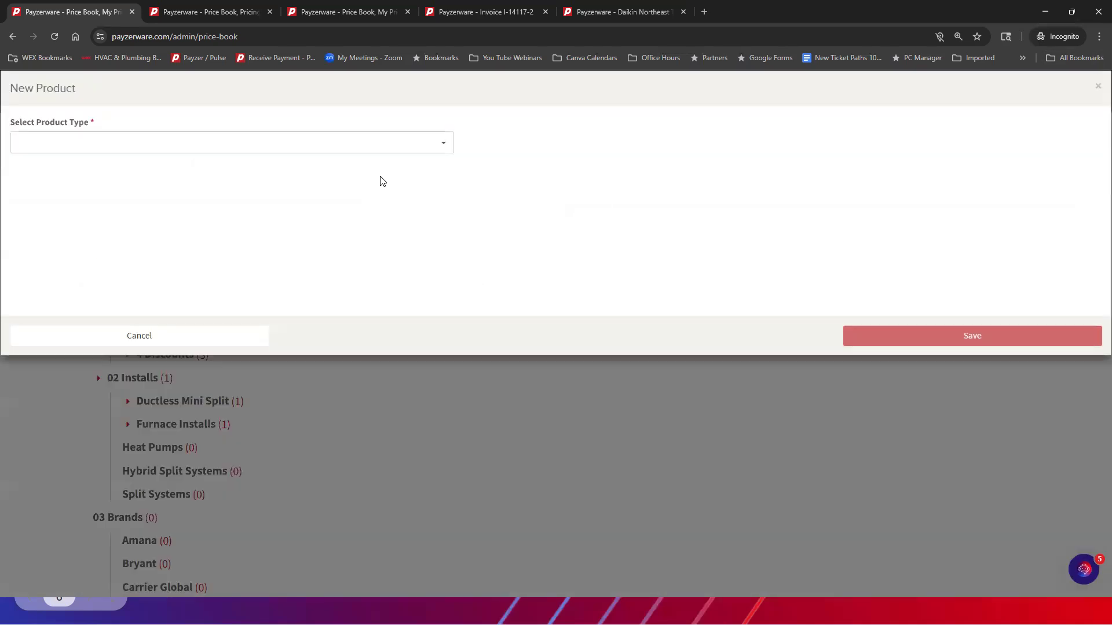
click(54, 140)
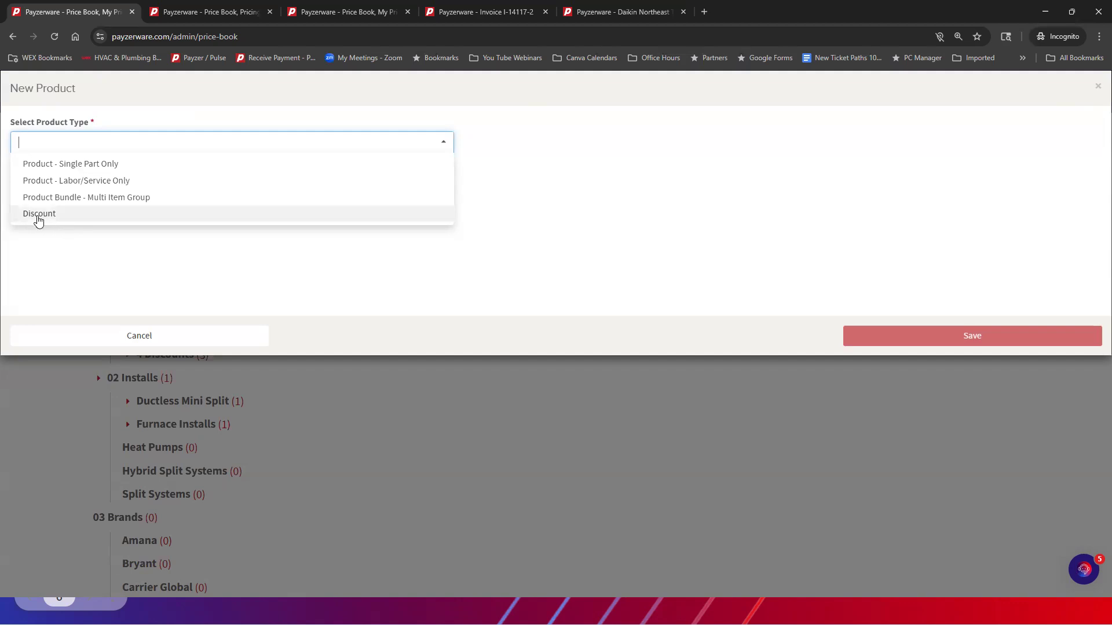
click(40, 214)
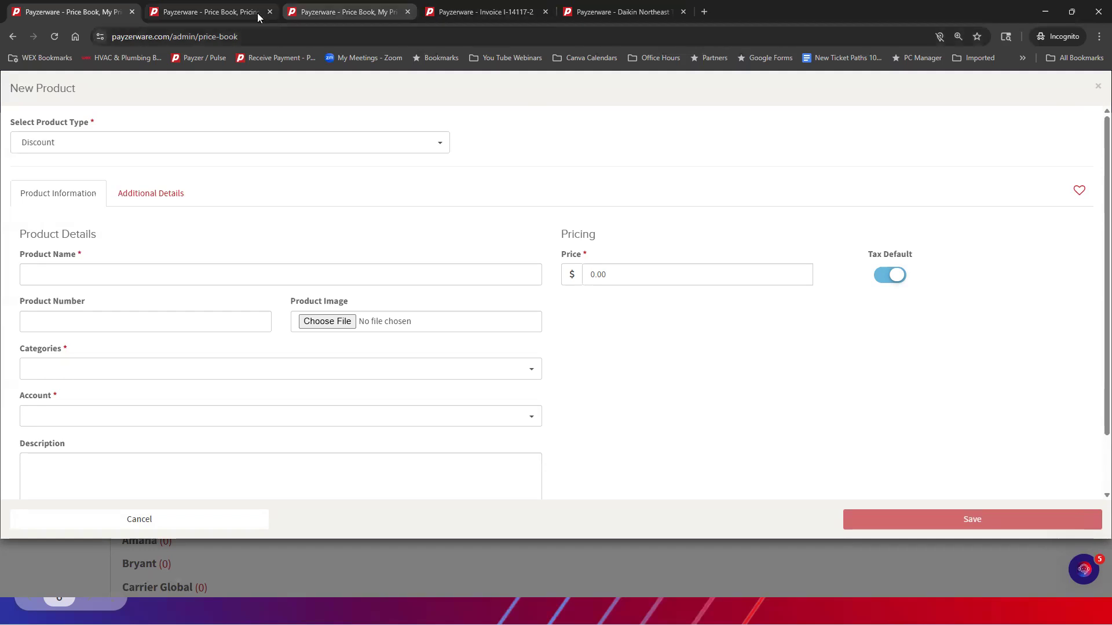
Switch to the draft invoice containing the Control Board Kit and view its header details
click(448, 17)
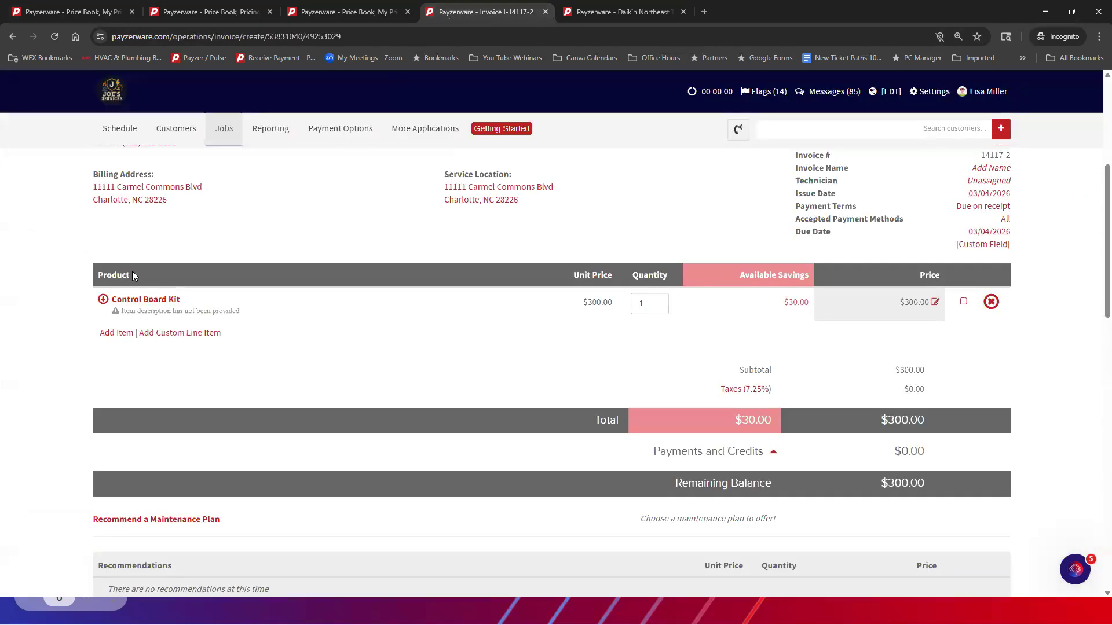
scroll(738, 238, up, 5)
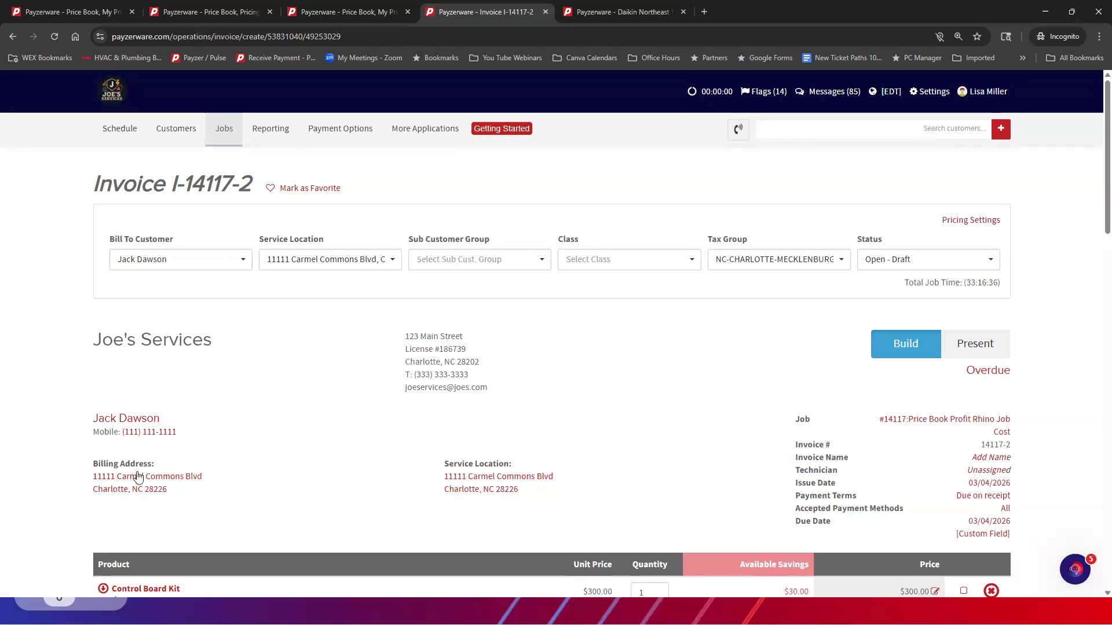
Leave the draft invoice without saving and open the customer's Price Book Profit Rhino Job Cost job
click(115, 419)
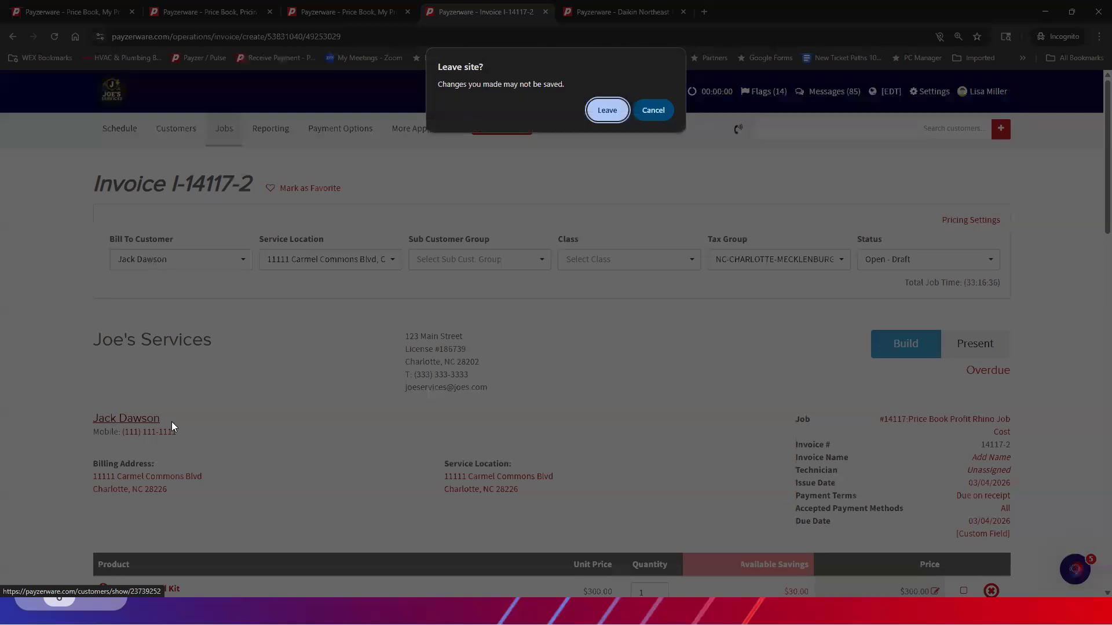
click(608, 115)
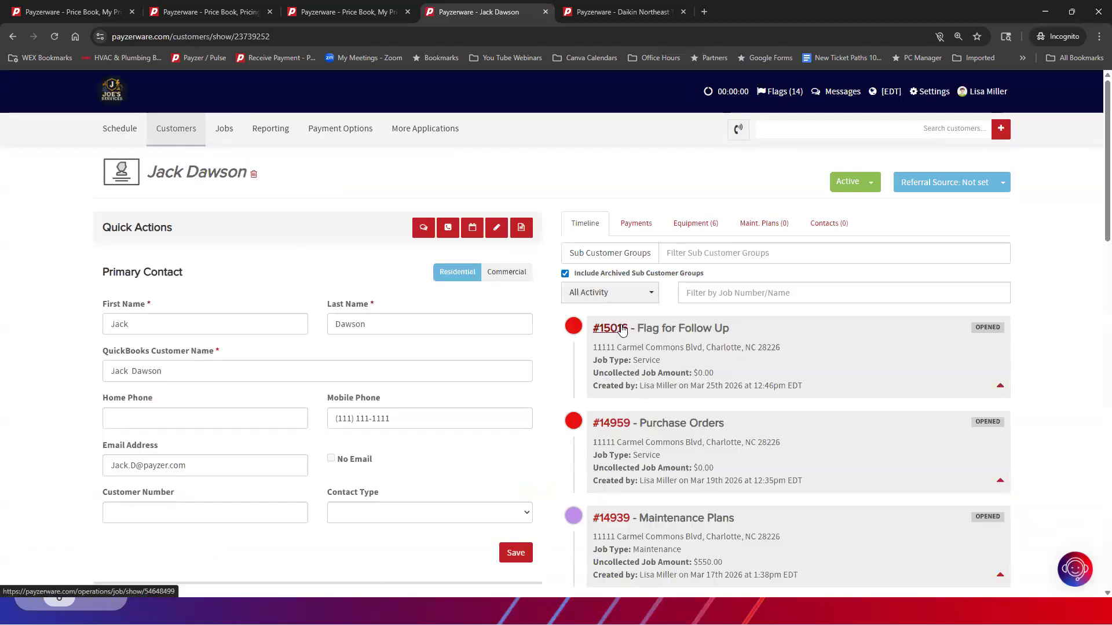
scroll(624, 325, down, 6)
scroll(634, 280, down, 1)
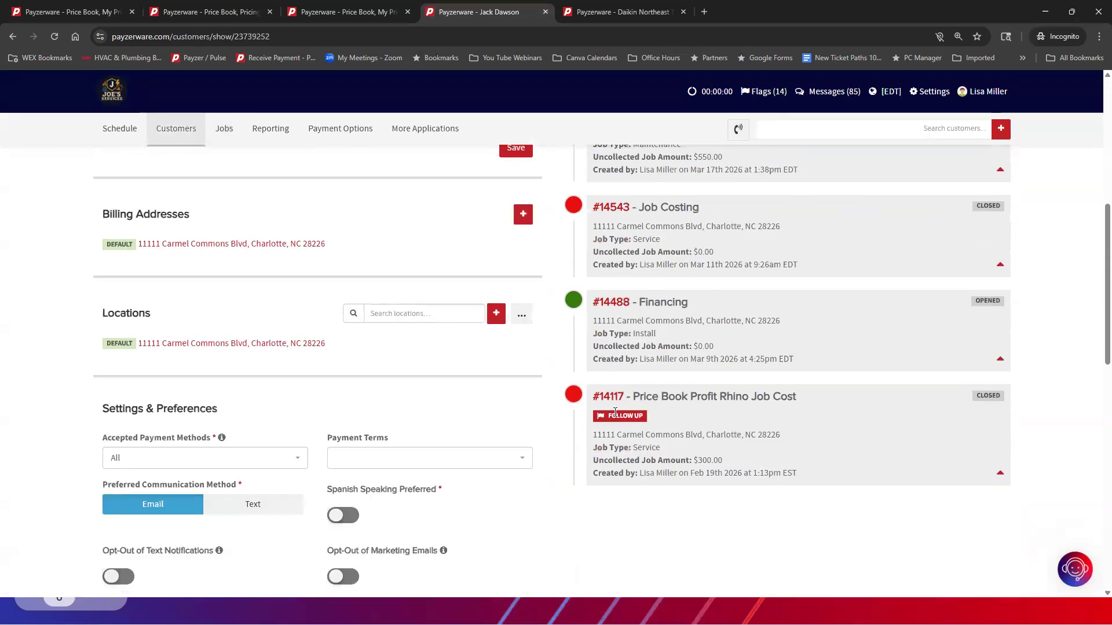
click(615, 398)
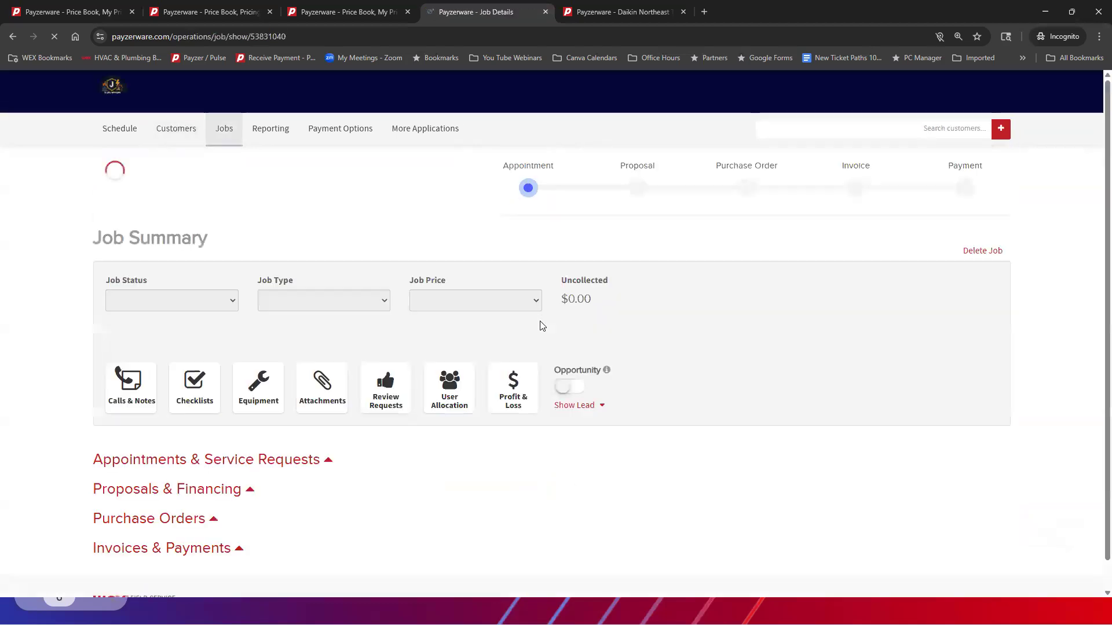
Start a new invoice from the job's Invoices & Payments section
scroll(540, 322, down, 5)
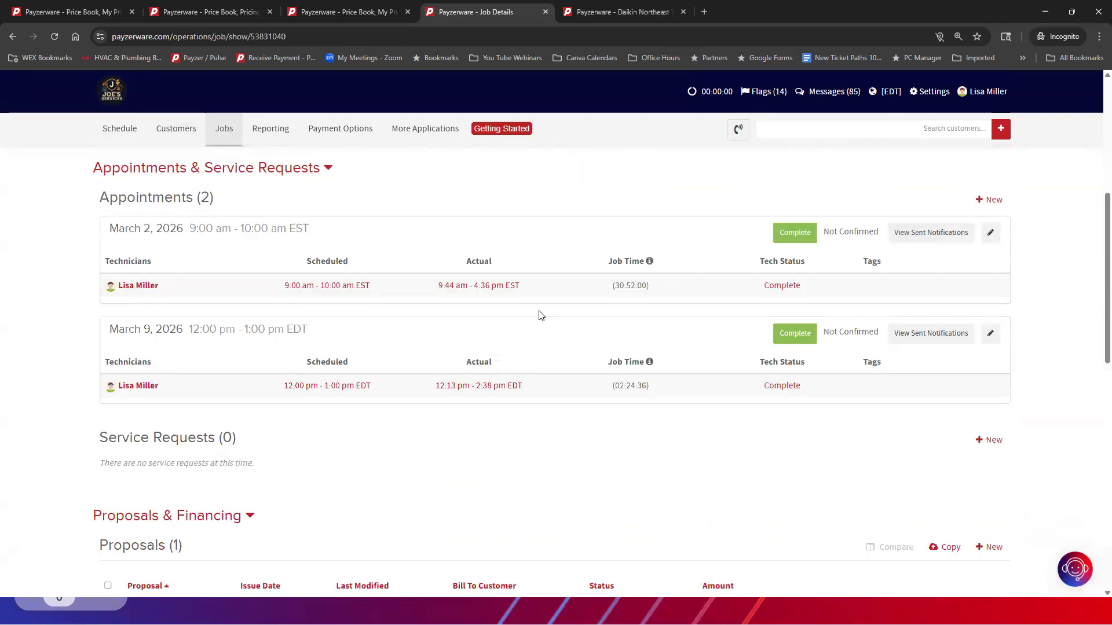
scroll(539, 316, down, 4)
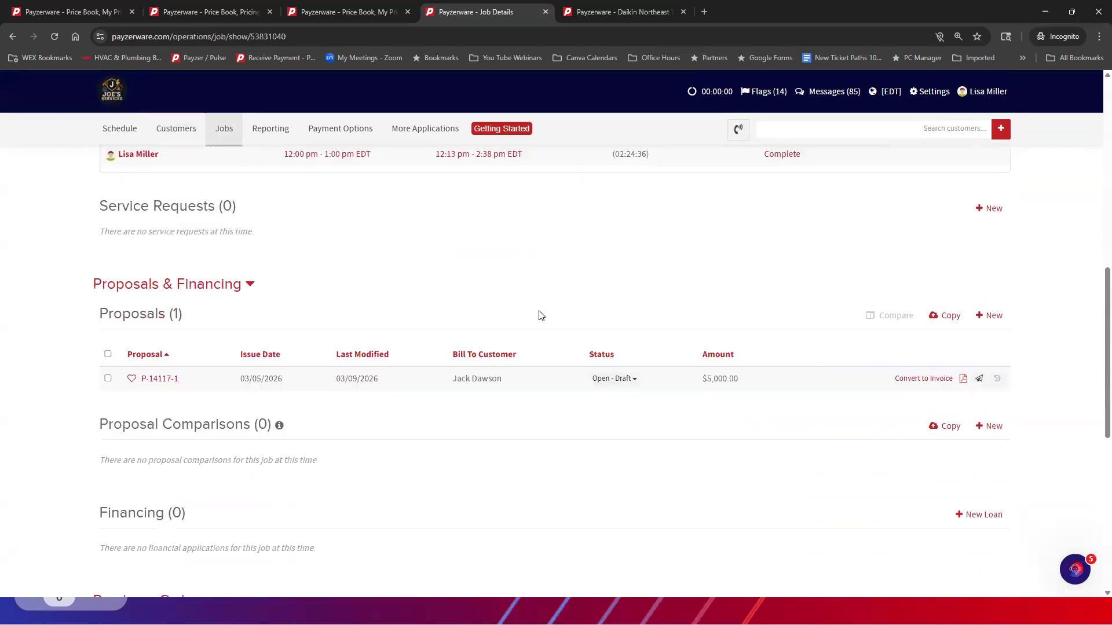
scroll(540, 315, down, 7)
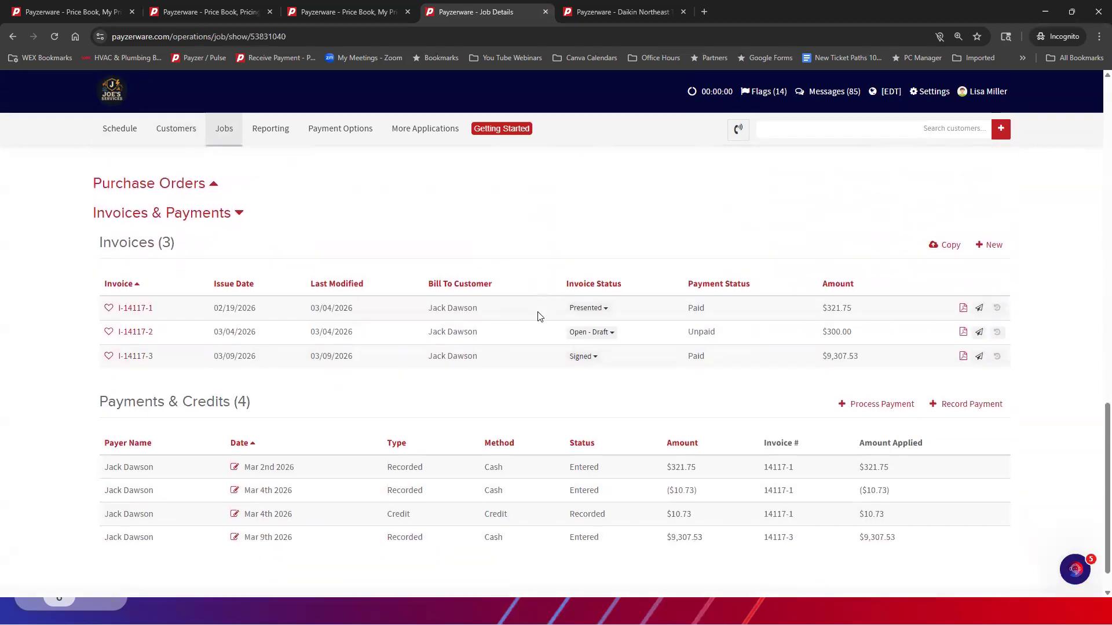
click(994, 205)
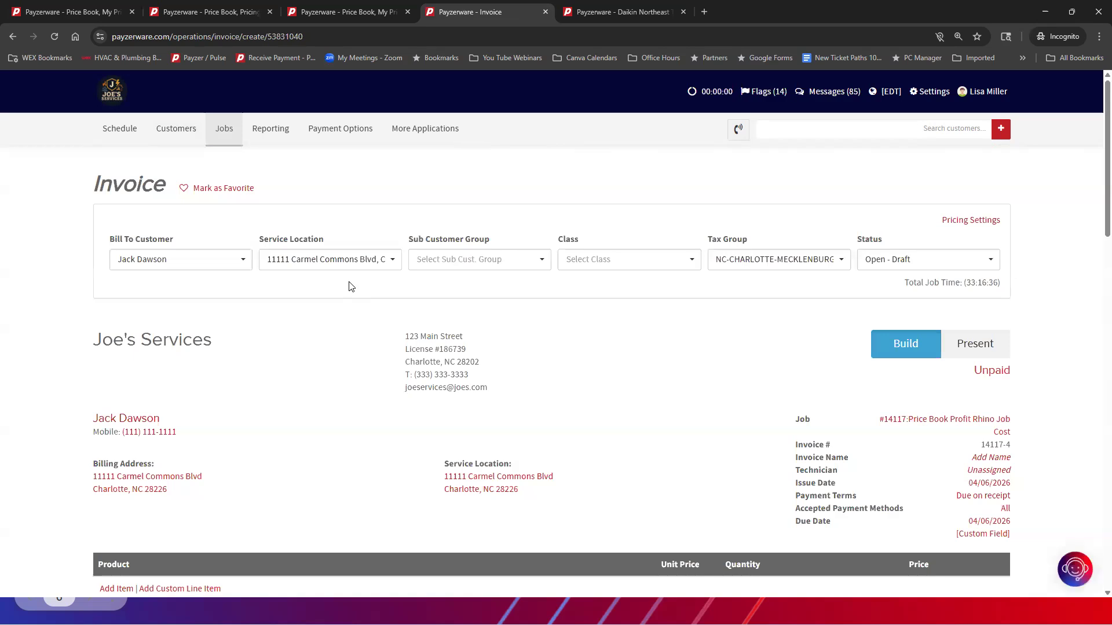
Search the price book for 2026 and add the 2026 2 ton HP item to the invoice
scroll(347, 286, down, 3)
click(116, 357)
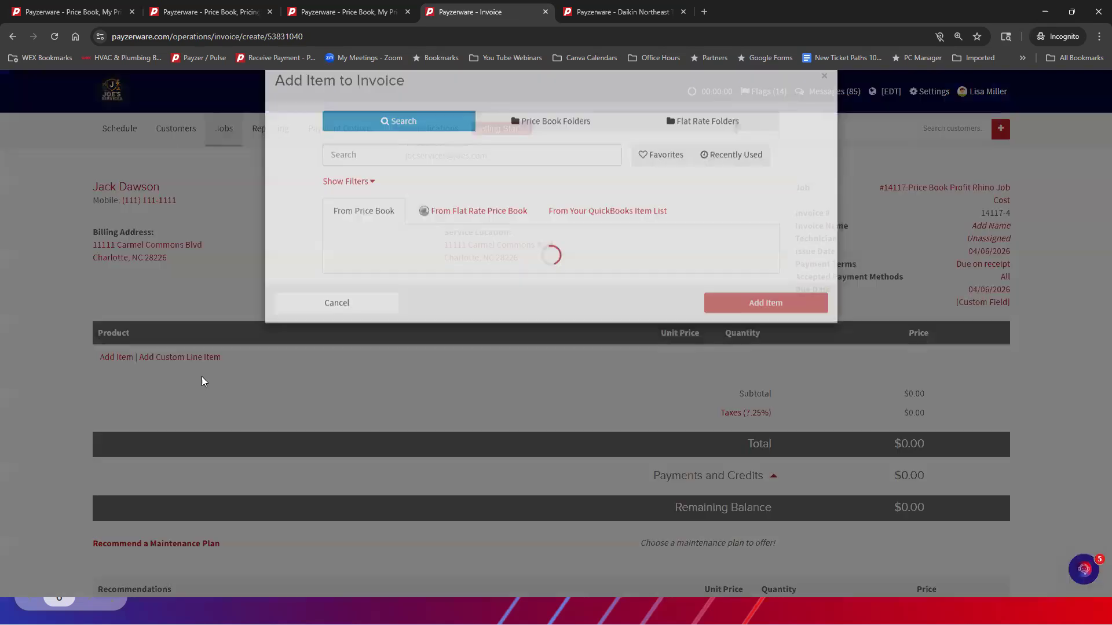
click(415, 185)
text(2026)
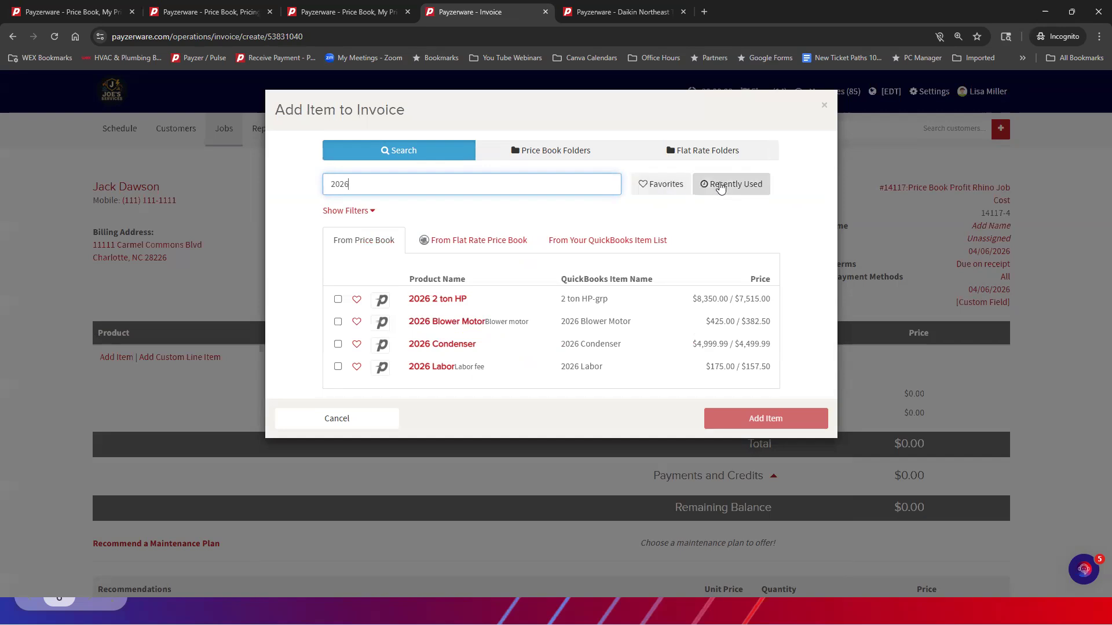
click(338, 299)
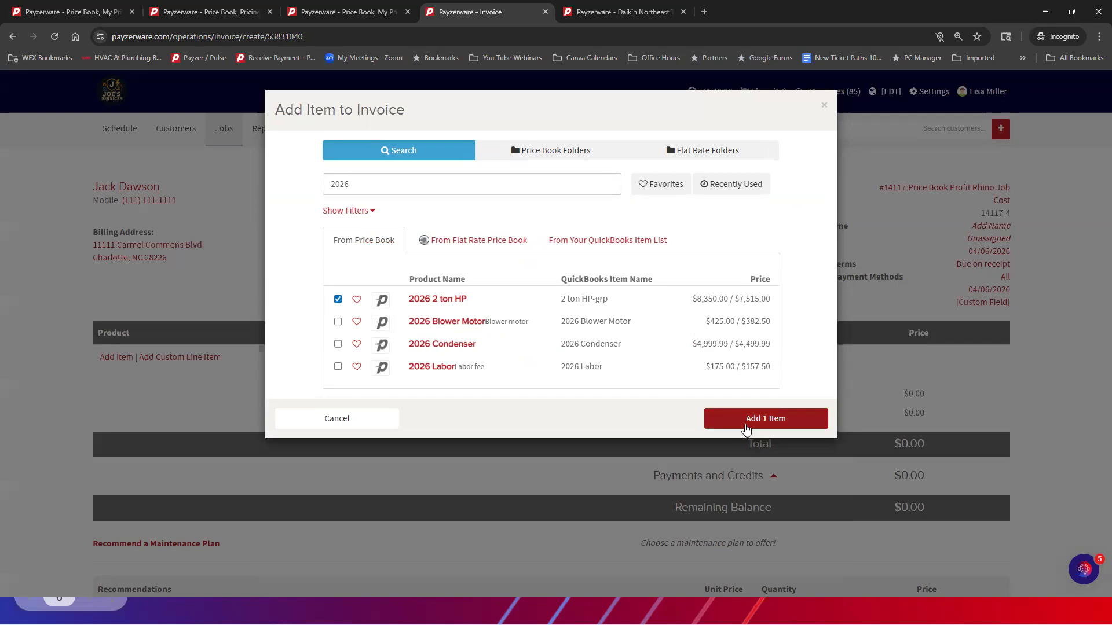
click(732, 426)
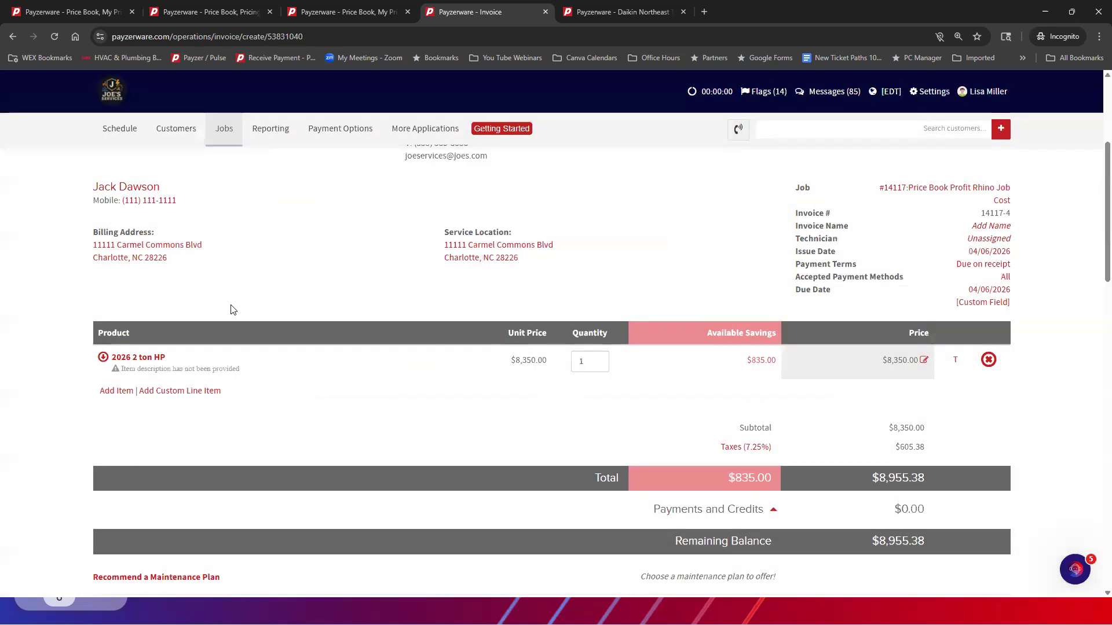
In the invoice's pricing settings, view the pricing strategies, hide Maintenance Plan Pricing and update the invoice
scroll(810, 438, up, 1)
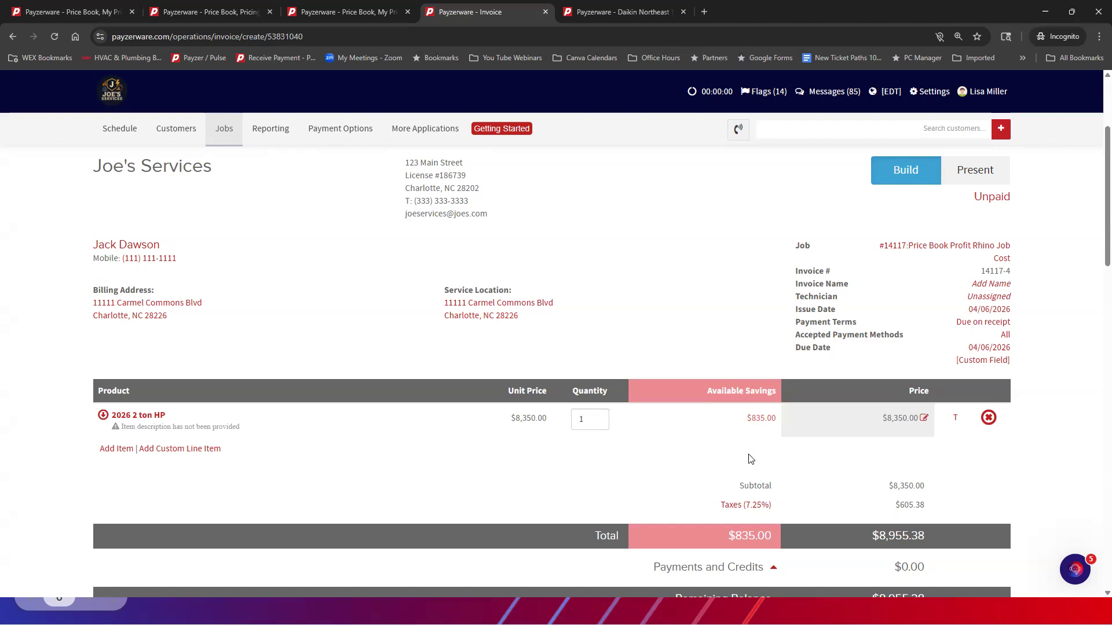
scroll(740, 354, up, 3)
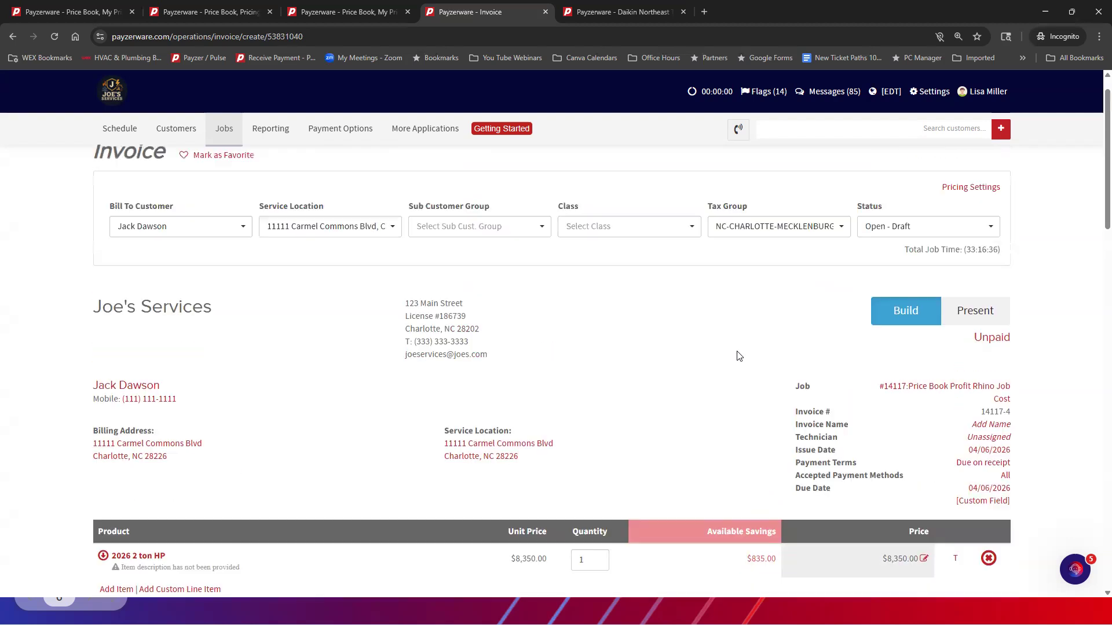
click(978, 221)
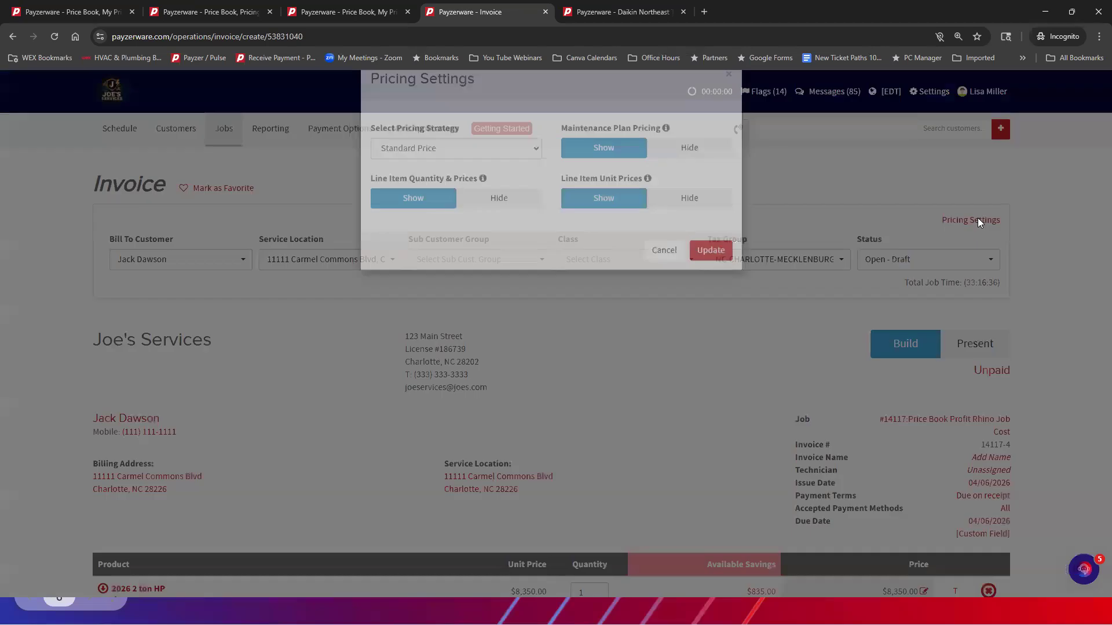
click(474, 182)
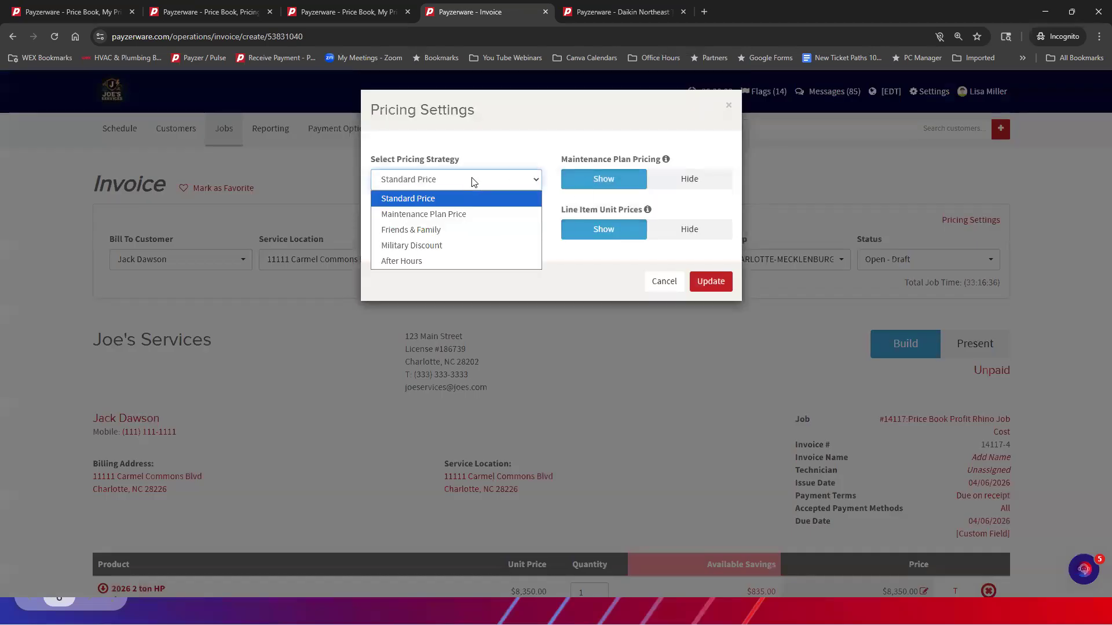
click(699, 181)
click(700, 183)
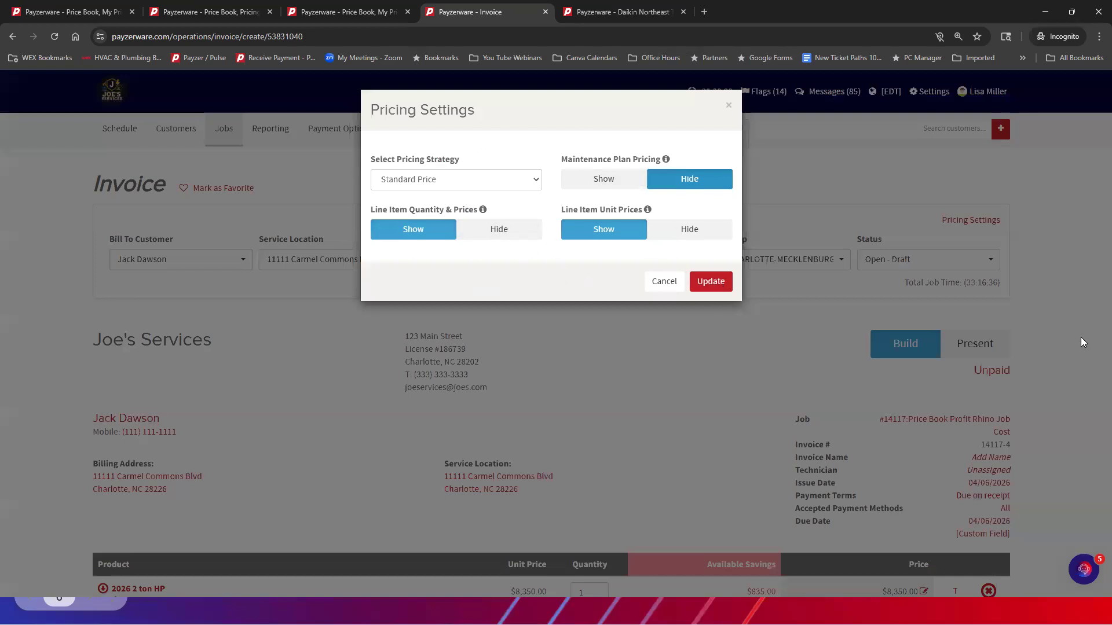
click(711, 282)
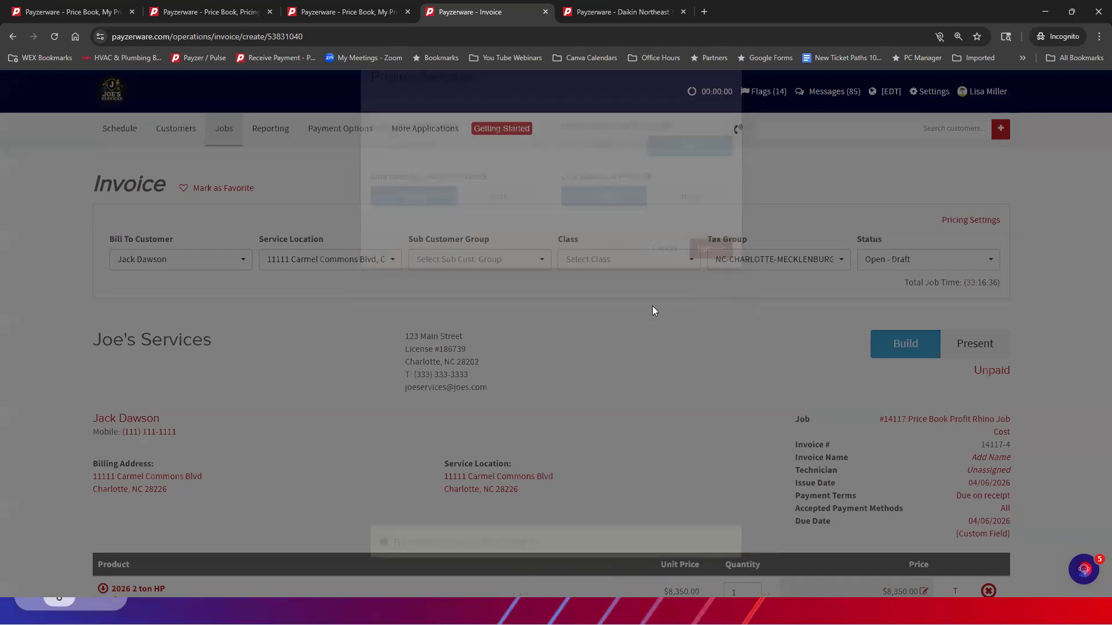
scroll(619, 316, down, 4)
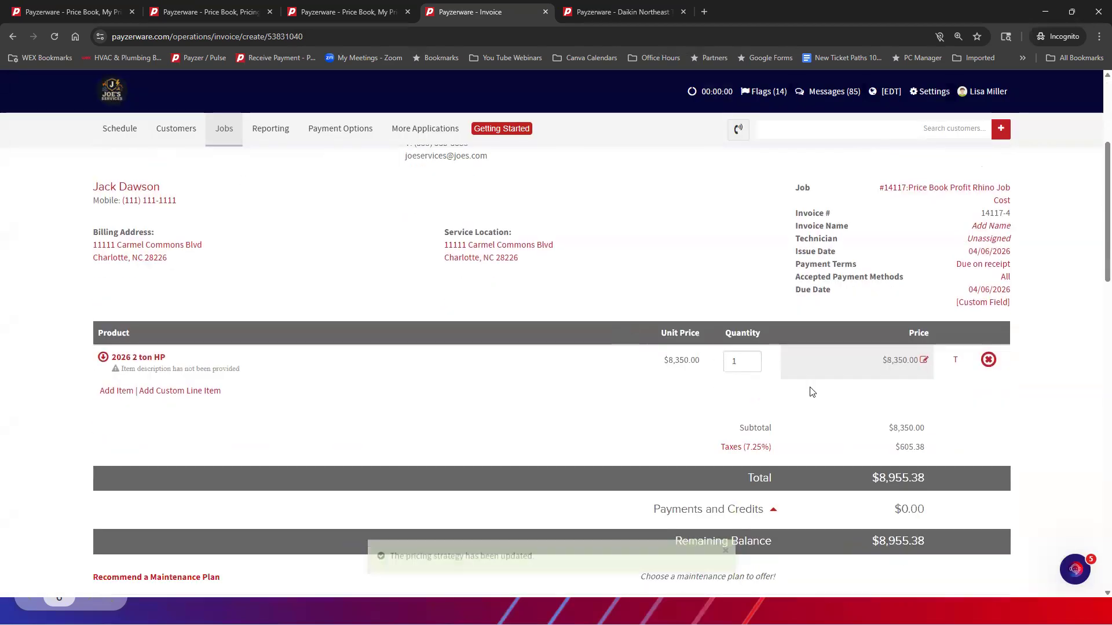
scroll(785, 381, up, 1)
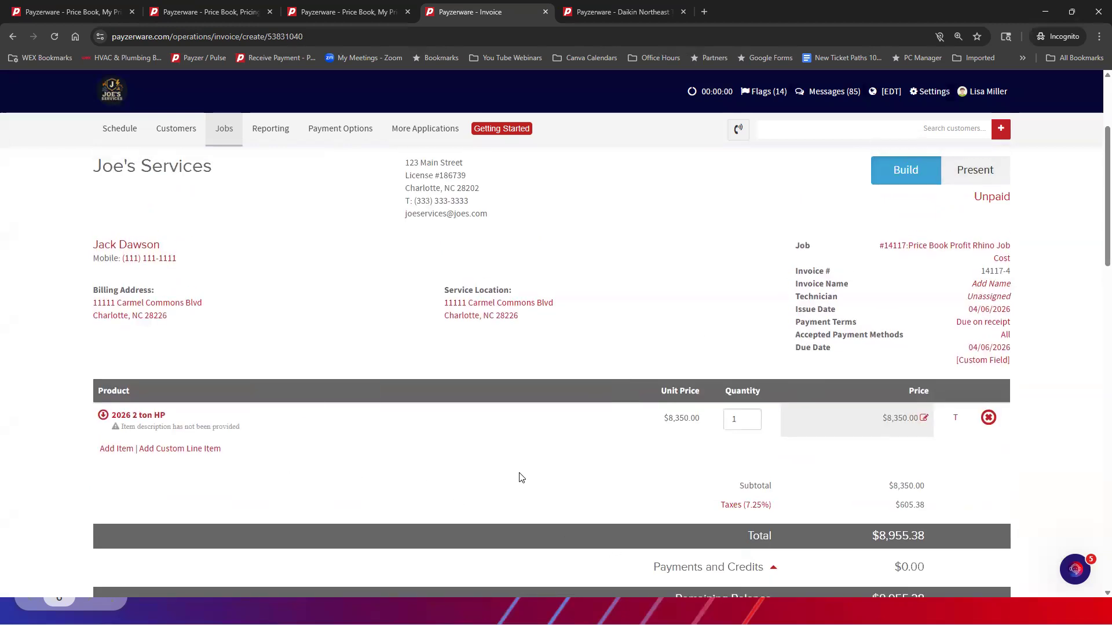
scroll(564, 419, down, 2)
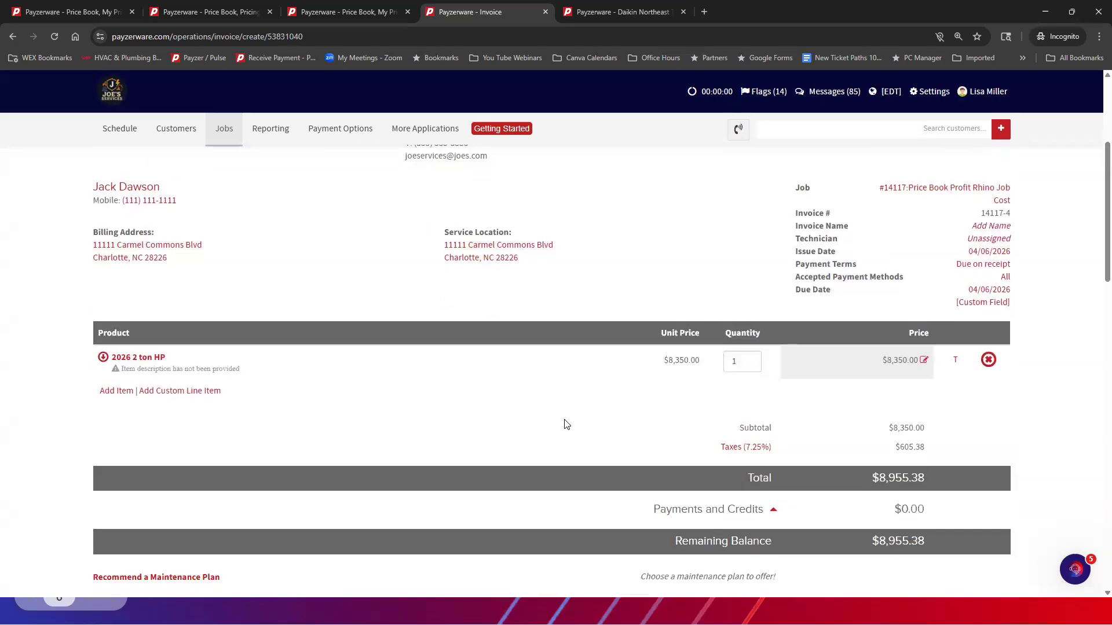
Enter the description "Lennox system 21 SEER" in the 2026 2 ton HP line item's details and close them without updating
scroll(564, 420, up, 1)
click(151, 359)
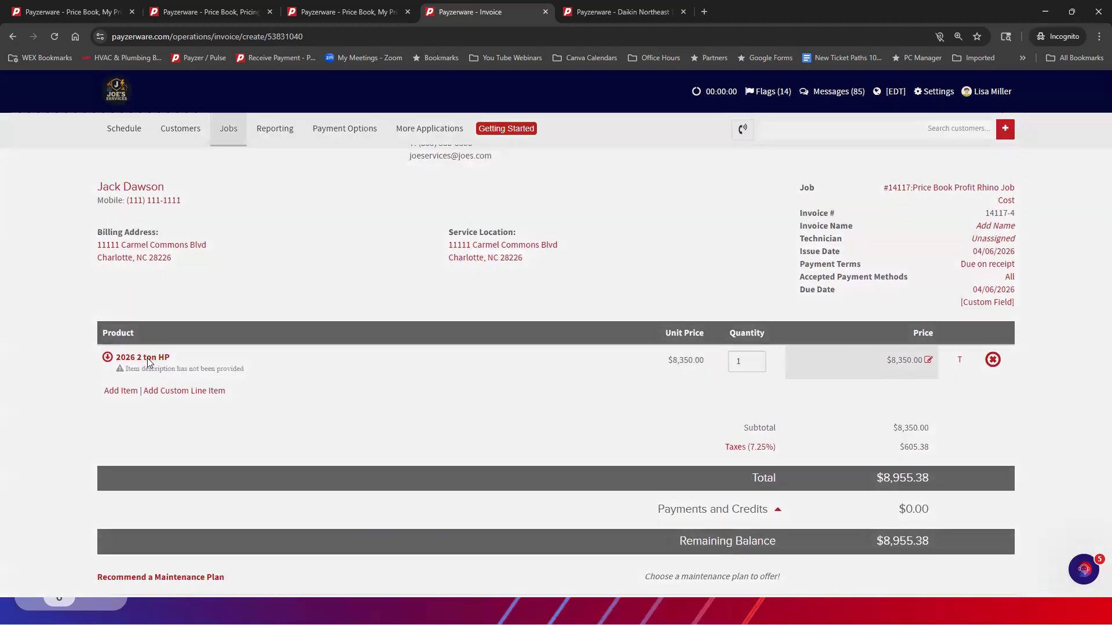
click(410, 211)
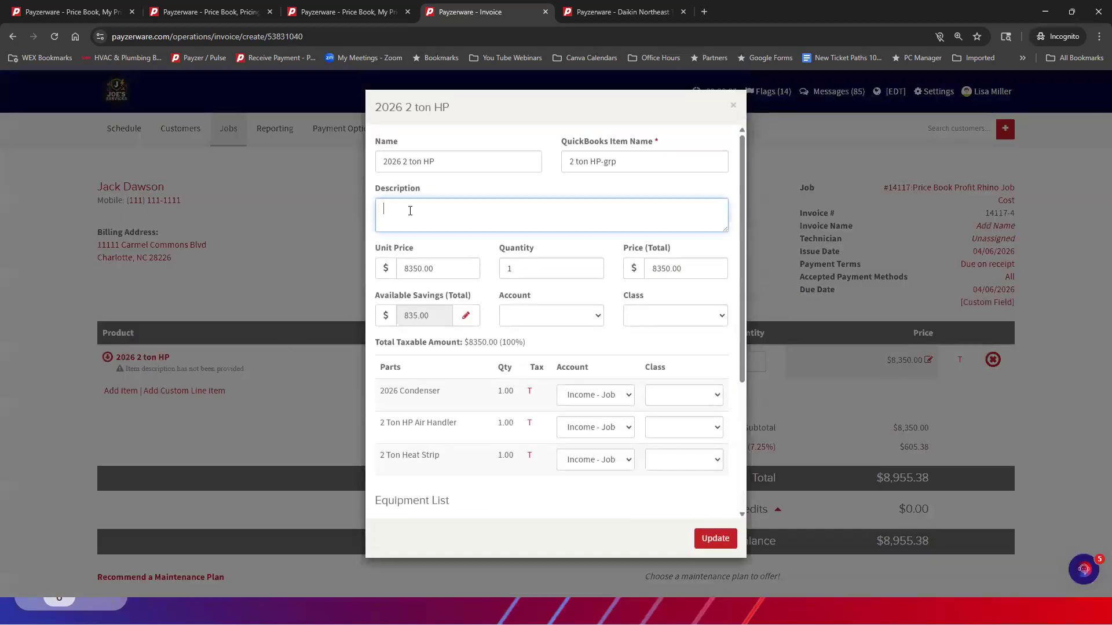
text(Lennox system 21 SEER)
click(734, 108)
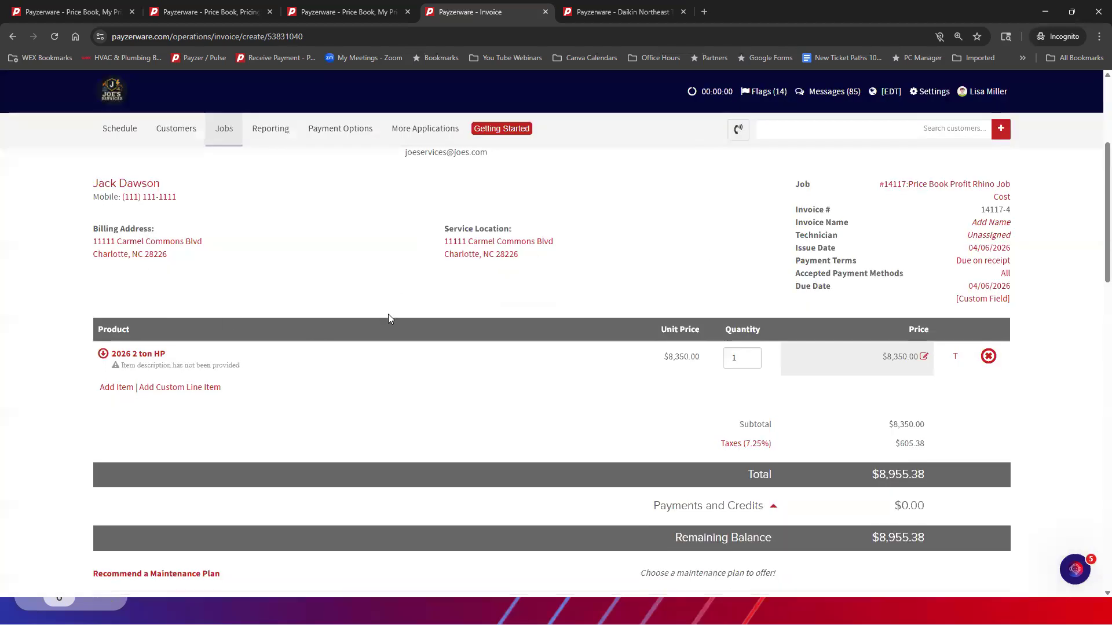
Enter 56789 as the serial number of the 2026 Condenser, the 2 Ton HP Air Handler and the 2 Ton Heat Strip
scroll(388, 315, down, 7)
scroll(388, 318, down, 4)
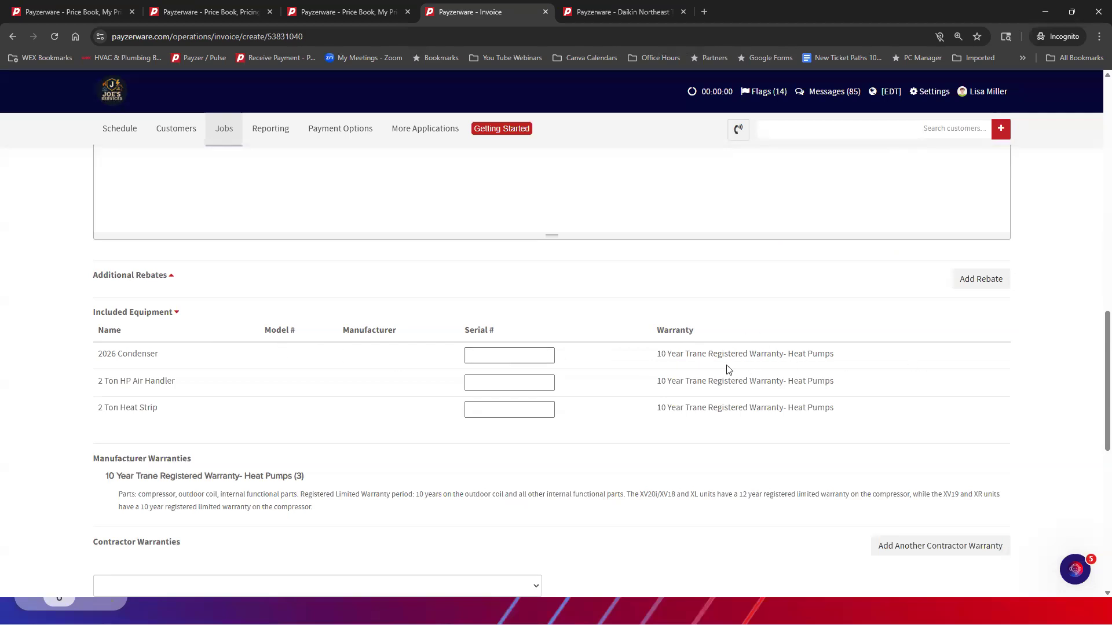
click(482, 357)
scroll(454, 360, down, 1)
click(505, 300)
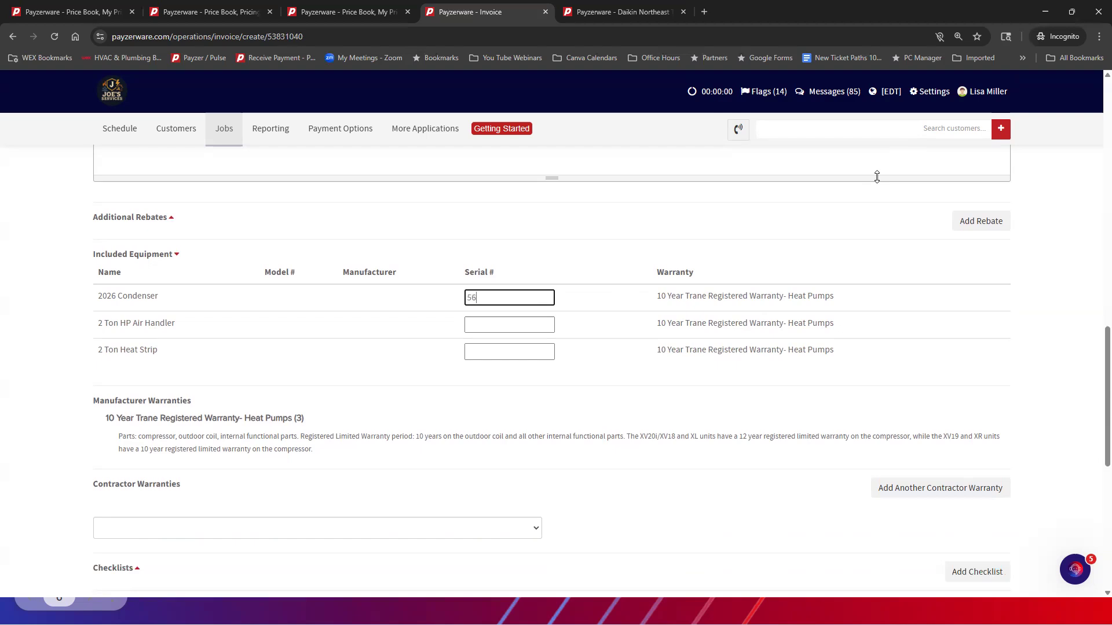
click(484, 324)
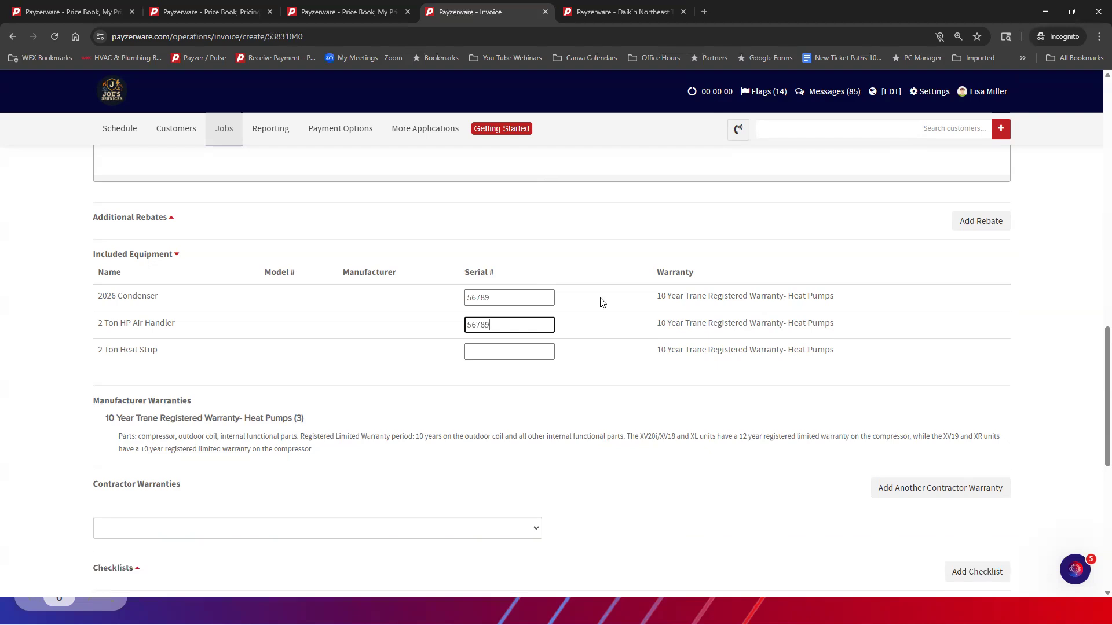
click(479, 352)
text(56789)
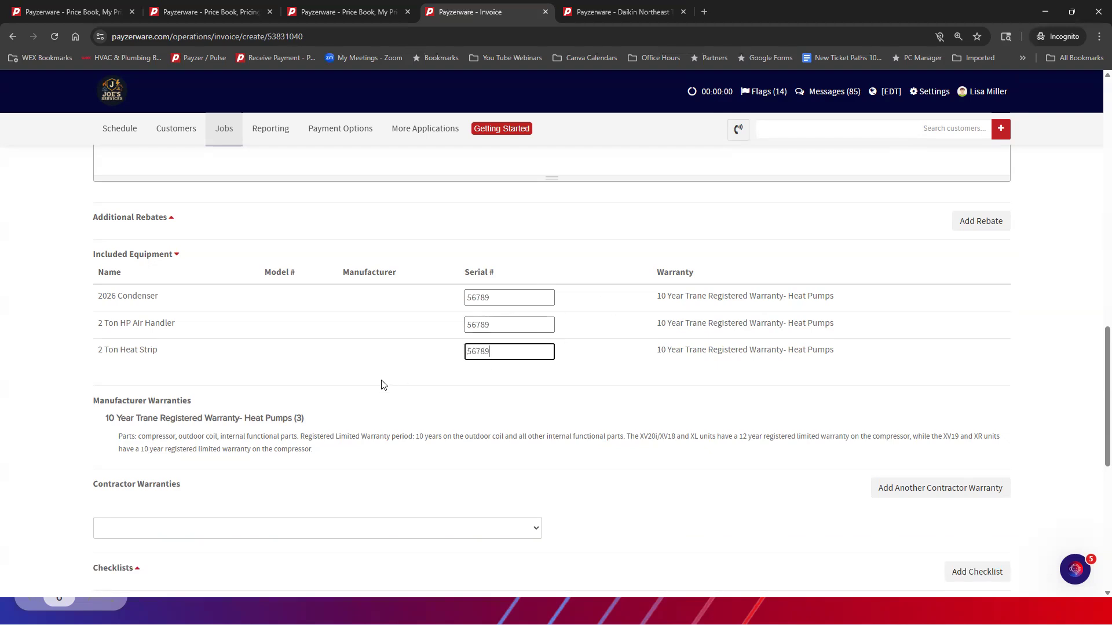
scroll(382, 378, up, 4)
scroll(605, 451, down, 2)
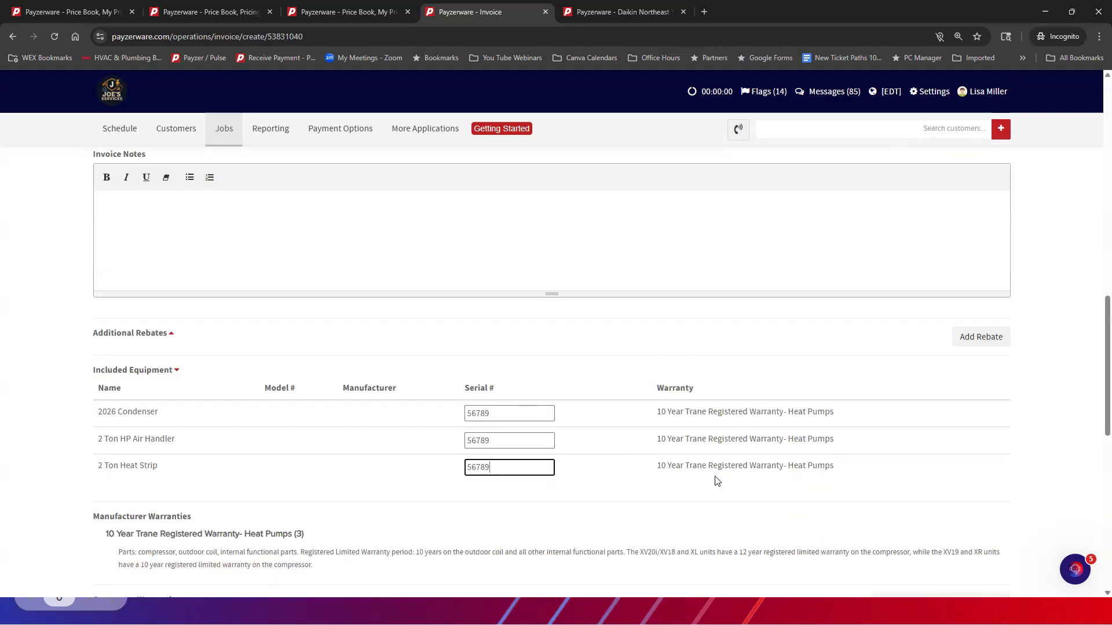
Choose the 1 Year Contractor Labor Warranty on New Installs and add another blank contractor warranty entry
scroll(288, 315, down, 4)
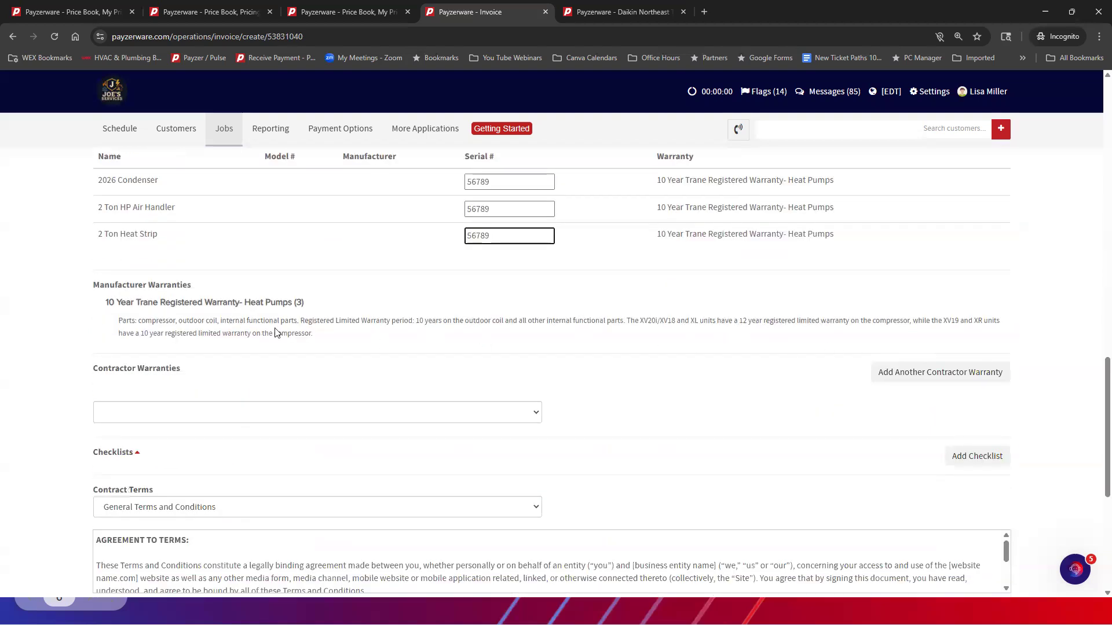
click(199, 418)
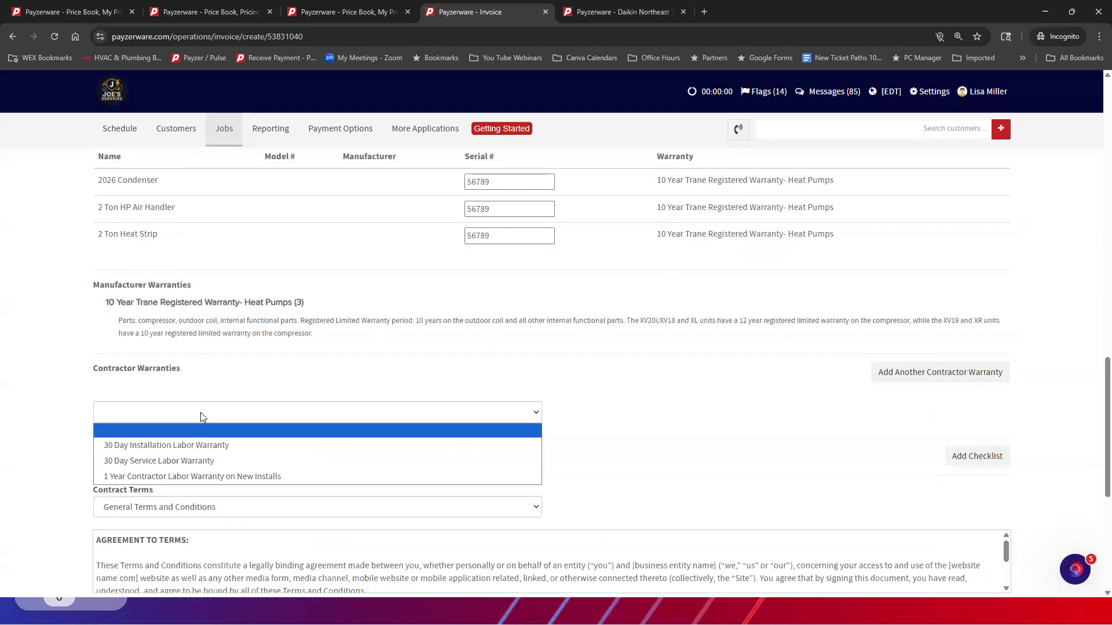
click(193, 476)
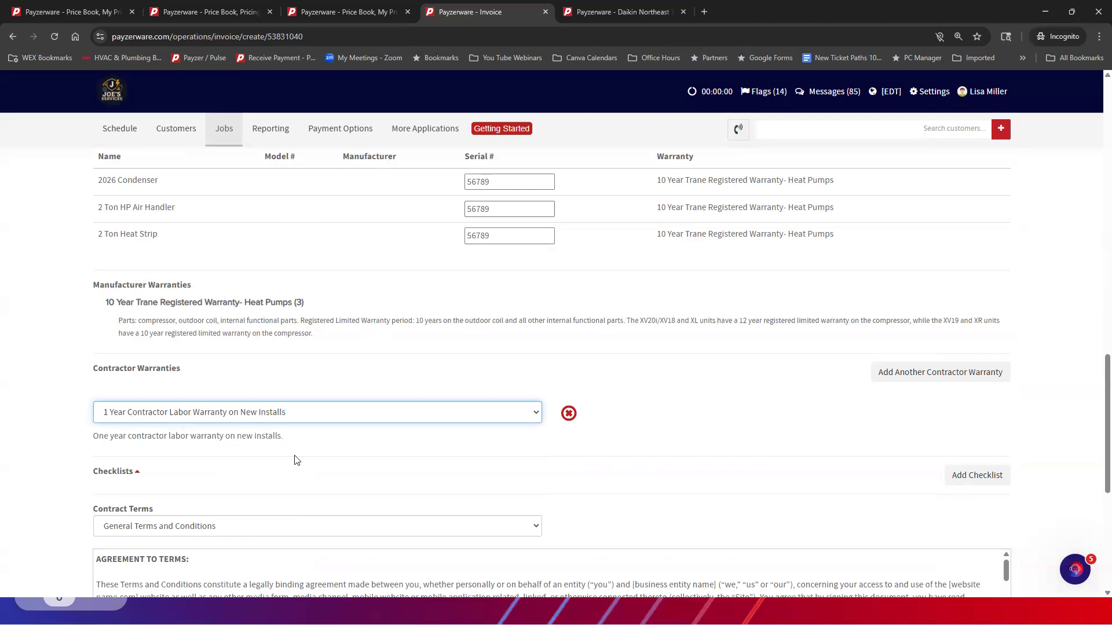
click(940, 373)
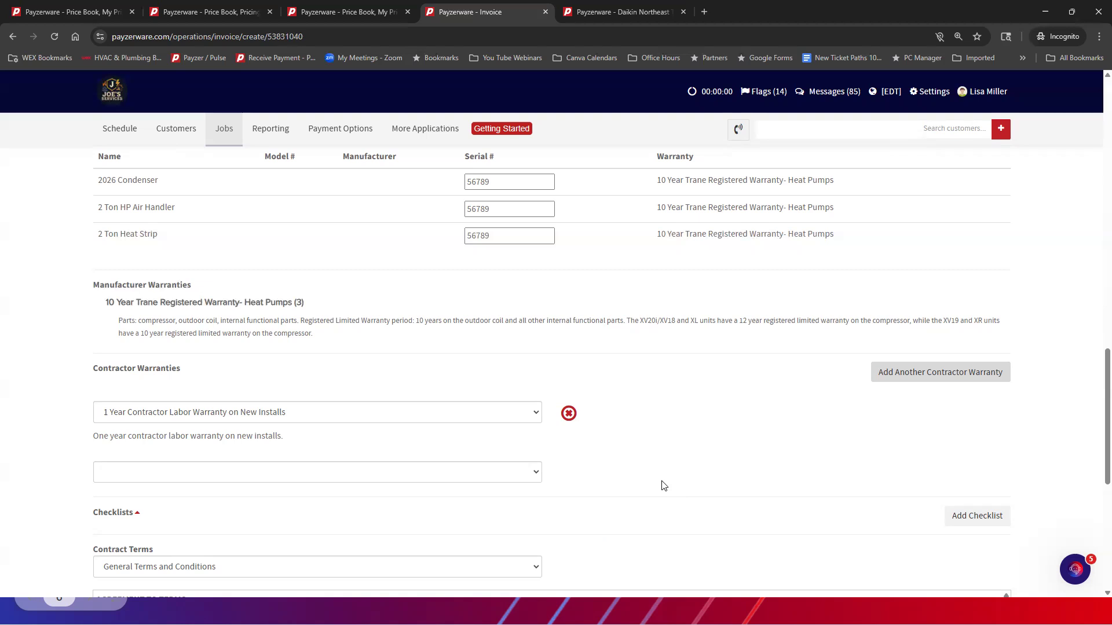
Agree to the invoice's terms and conditions and enter the customer's name as the electronic signature
scroll(660, 465, down, 5)
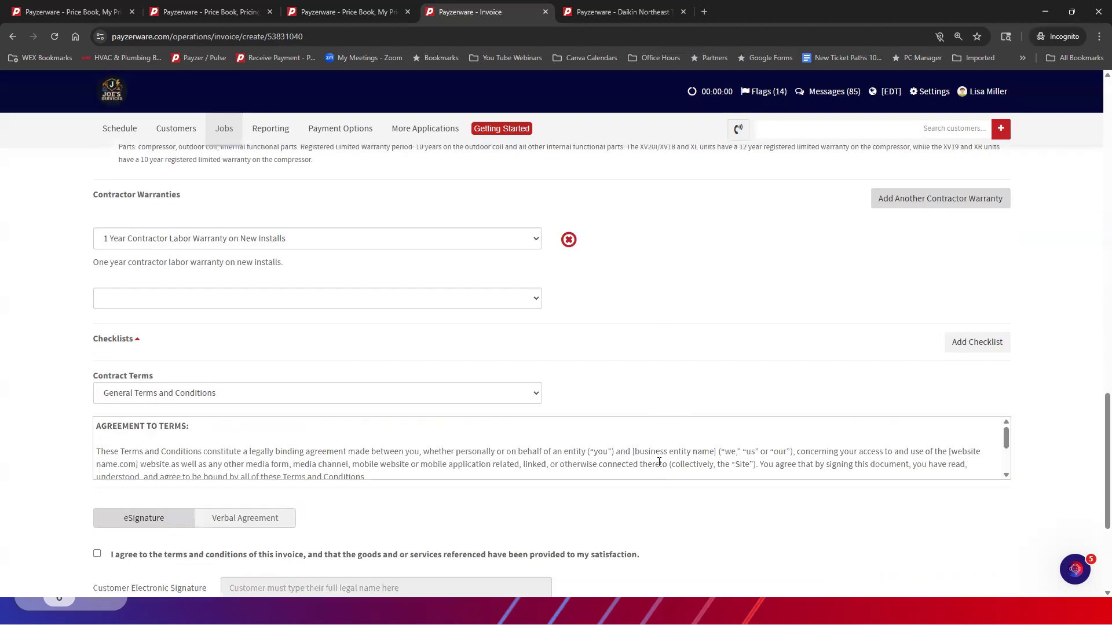
scroll(659, 462, down, 3)
click(97, 437)
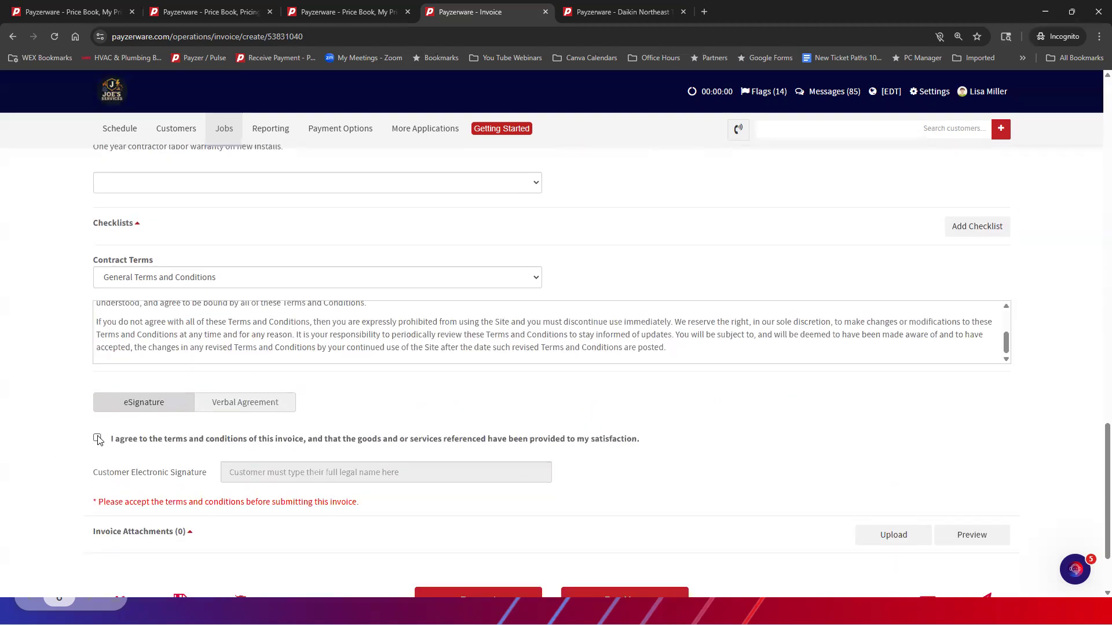
click(262, 476)
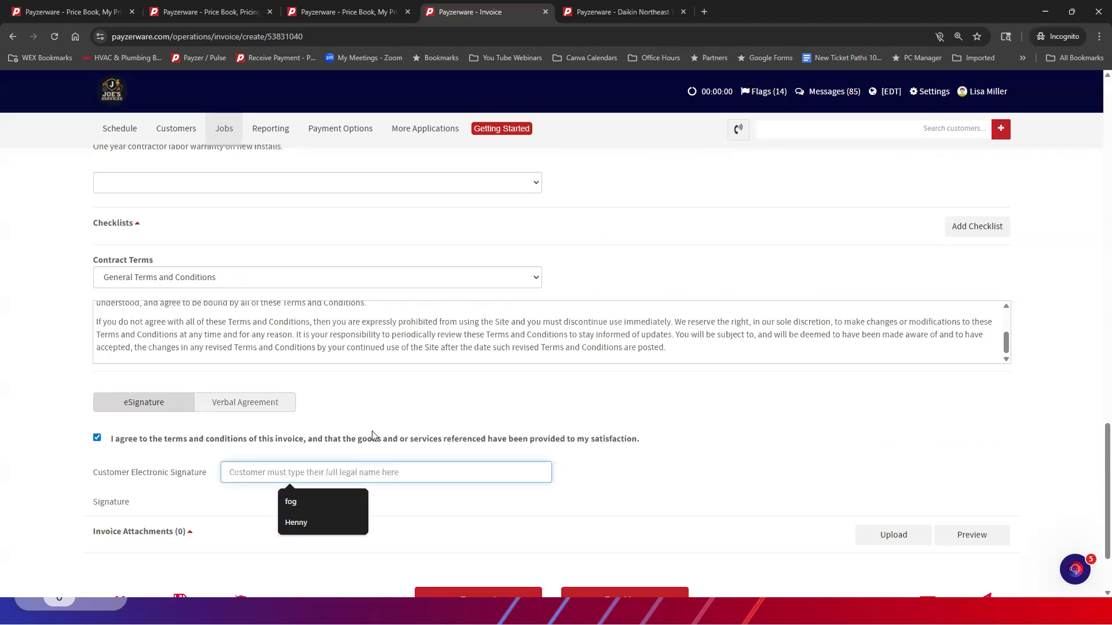
text(Lisa)
Record a payment for the full amount of this invoice with Check as the payment method and a date received
scroll(575, 538, down, 3)
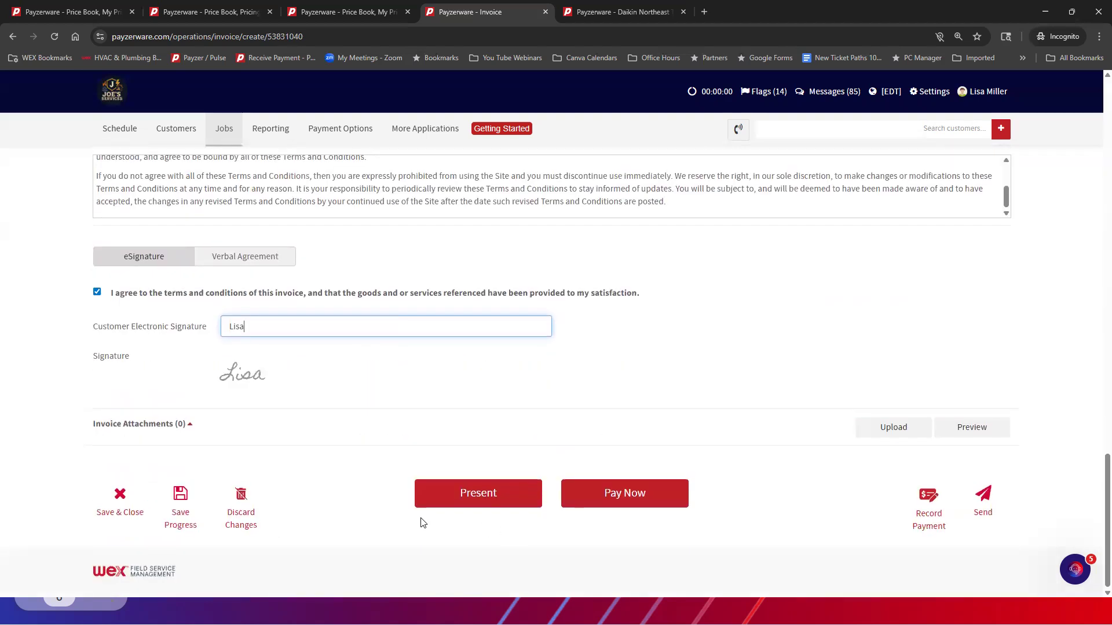
click(928, 496)
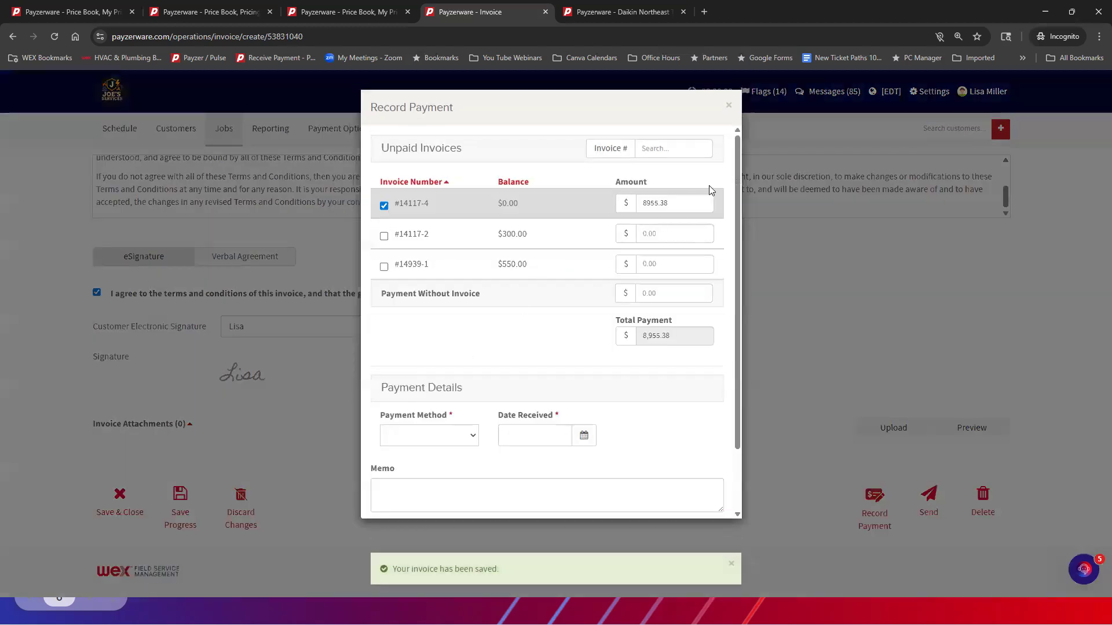
click(419, 440)
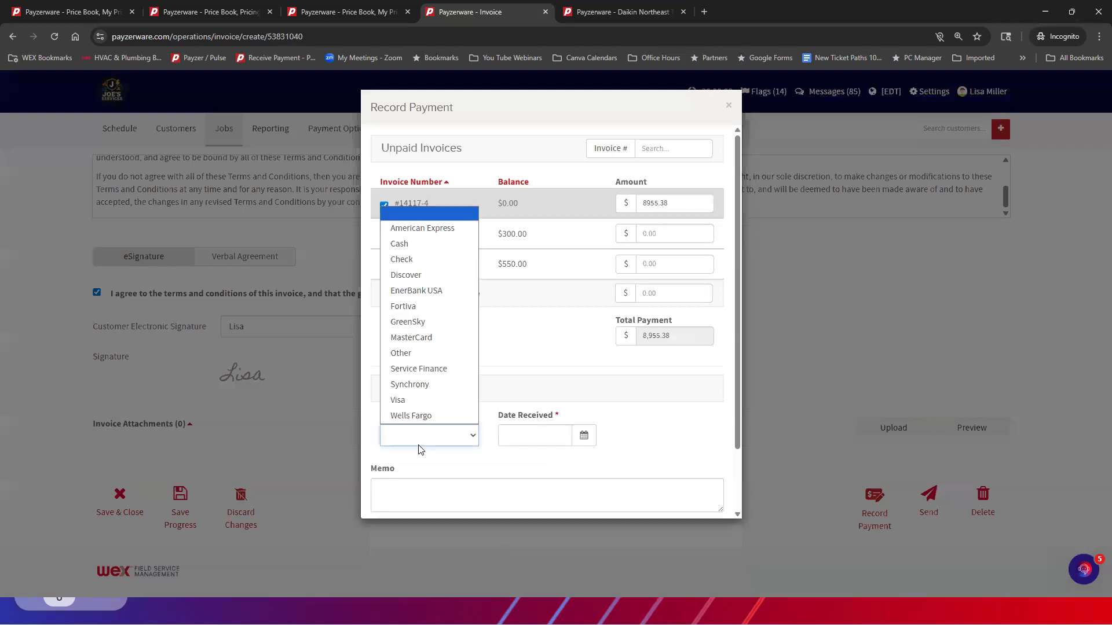
click(412, 258)
click(549, 434)
click(439, 331)
scroll(636, 371, down, 2)
click(643, 498)
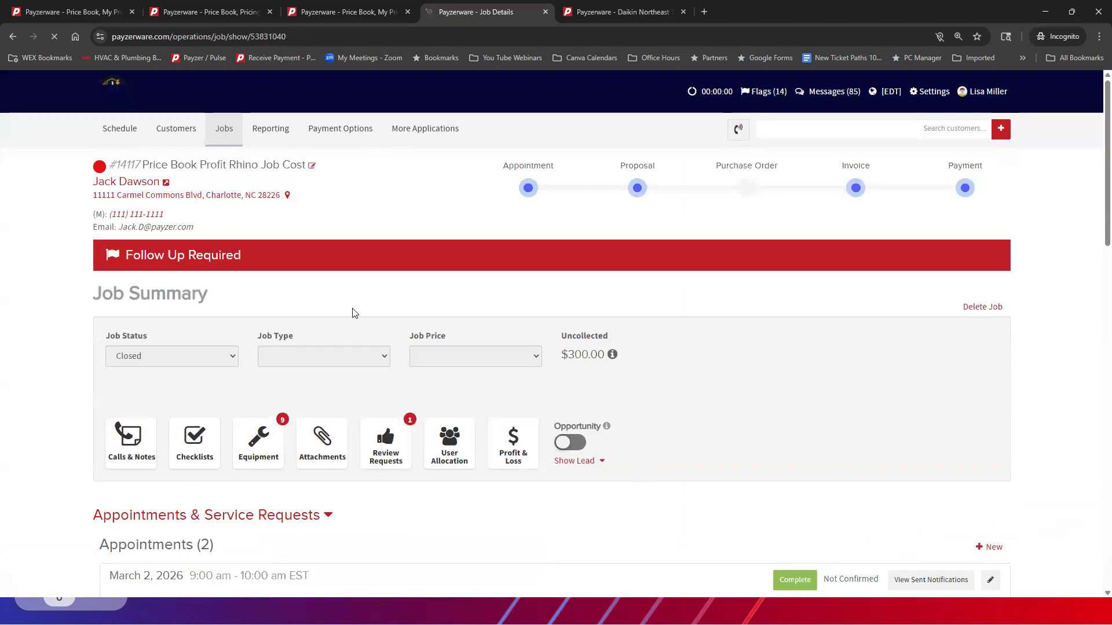
Open the customer's page from the job and view the equipment list for the customer's location
click(132, 183)
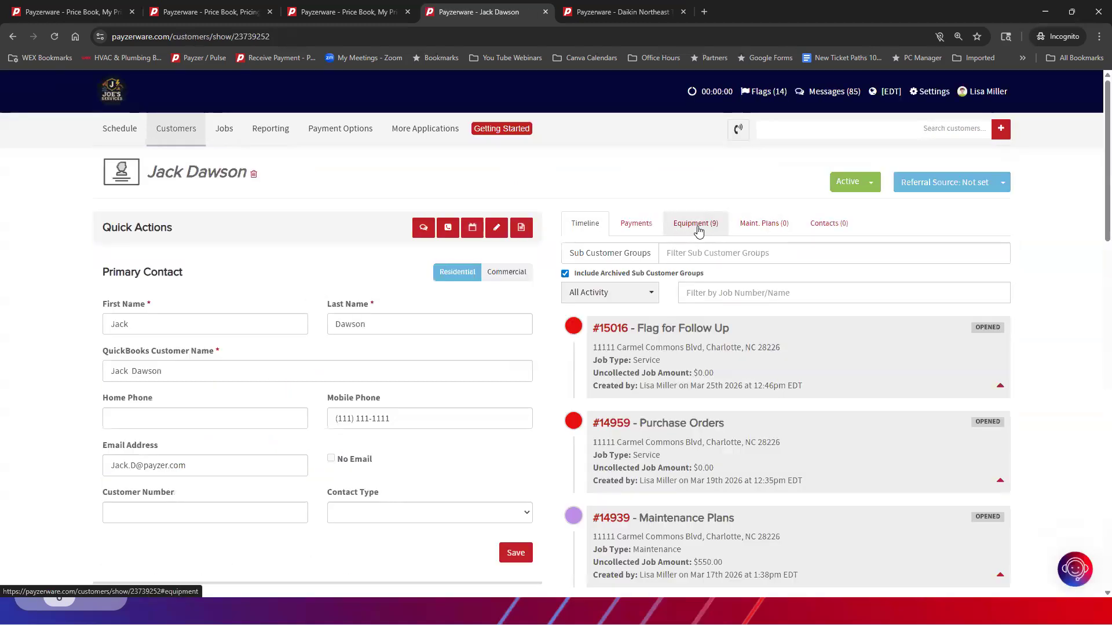
click(682, 233)
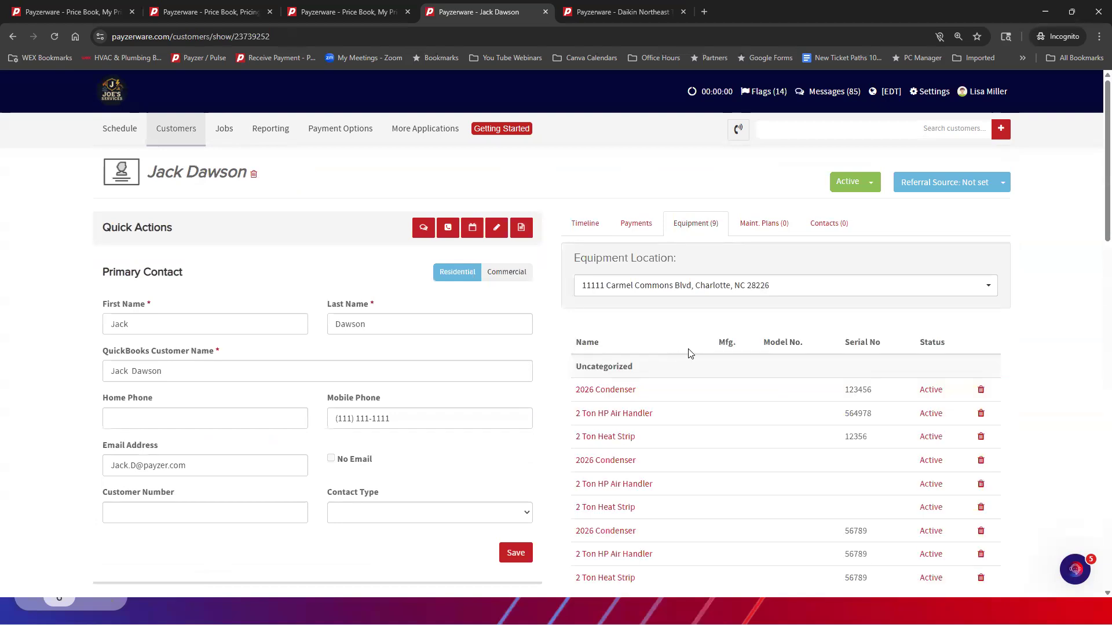
scroll(786, 300, down, 3)
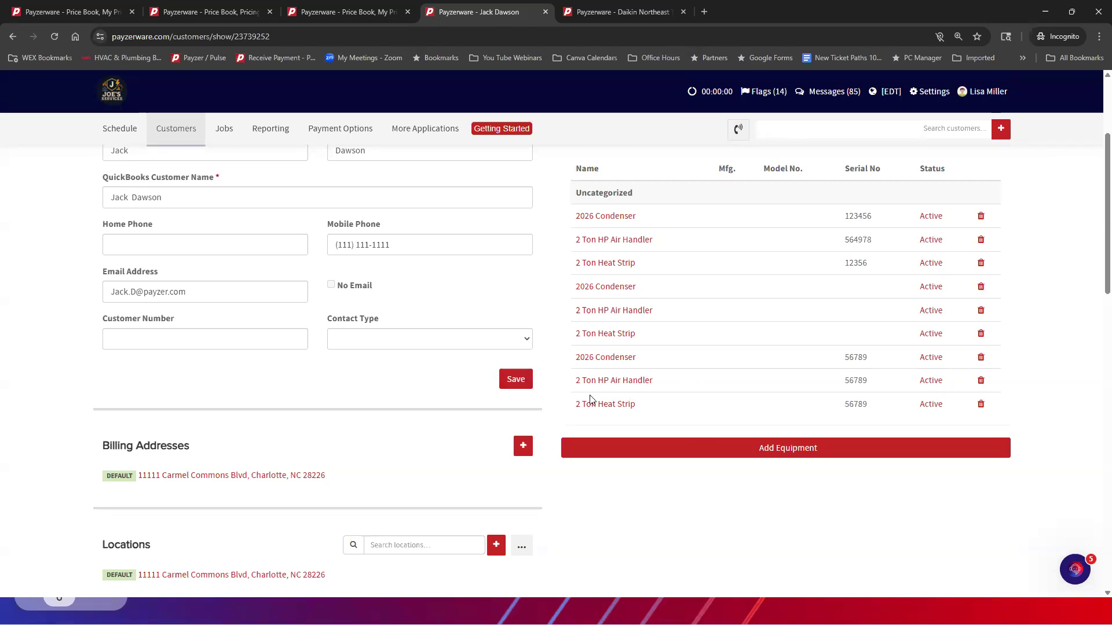
Open the 2026 Condenser with serial number 56789, review its manufacturer warranty and install date, and return to the customer page
click(602, 363)
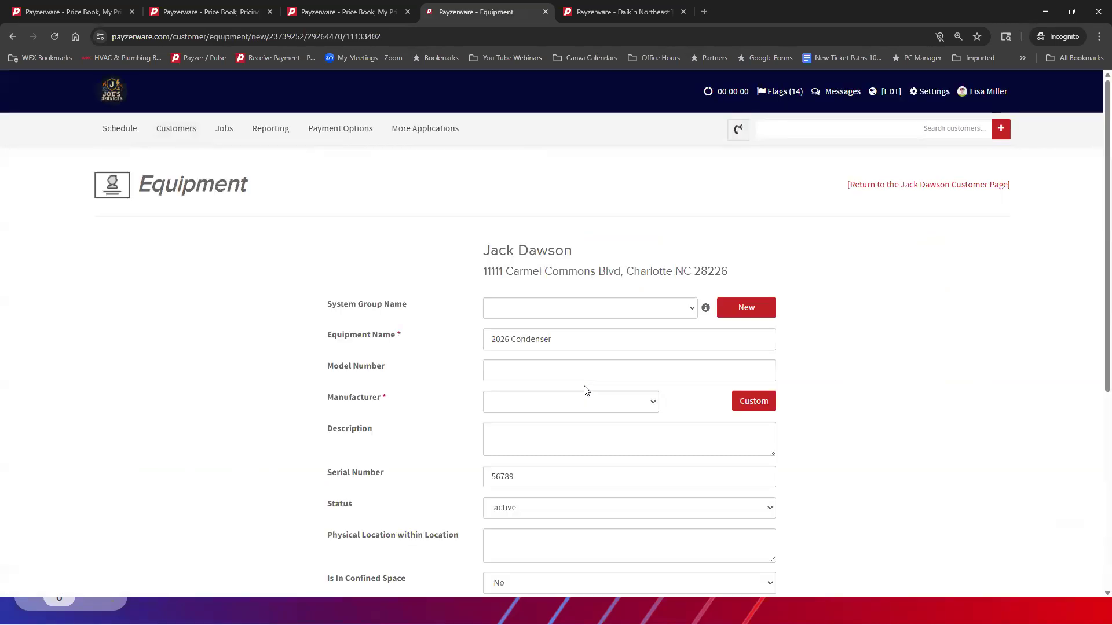
scroll(586, 391, down, 1)
scroll(586, 391, down, 5)
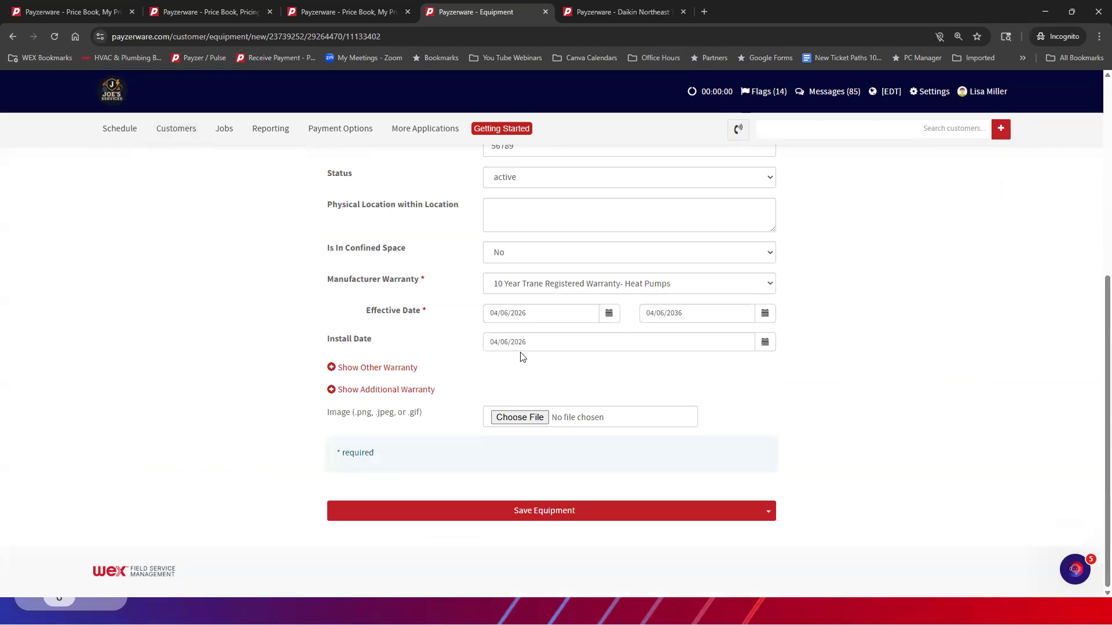
scroll(598, 339, up, 6)
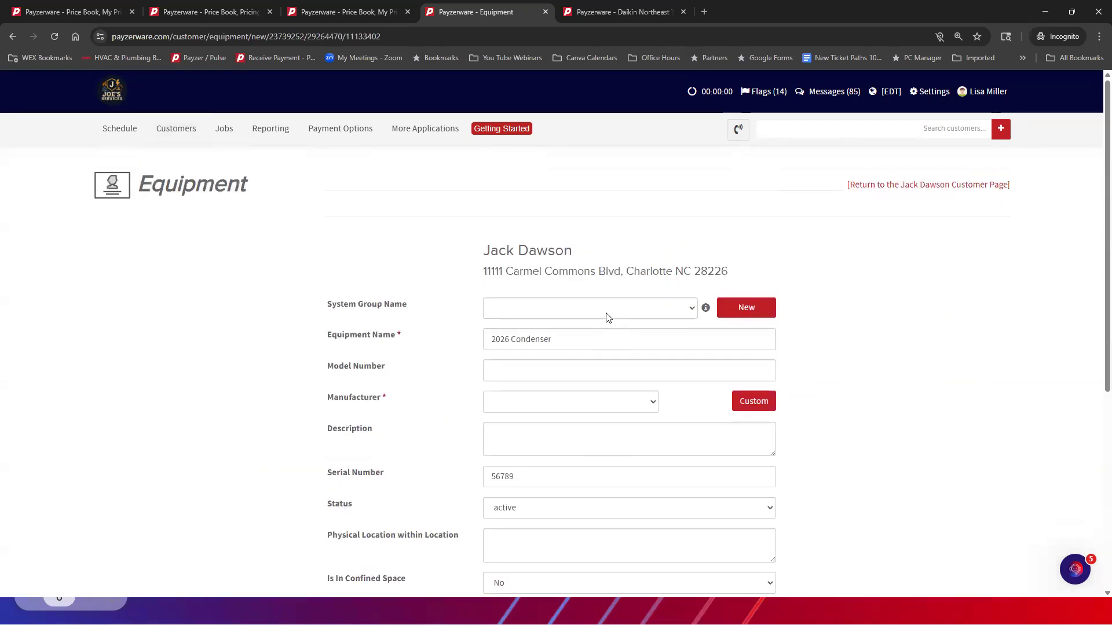
click(924, 184)
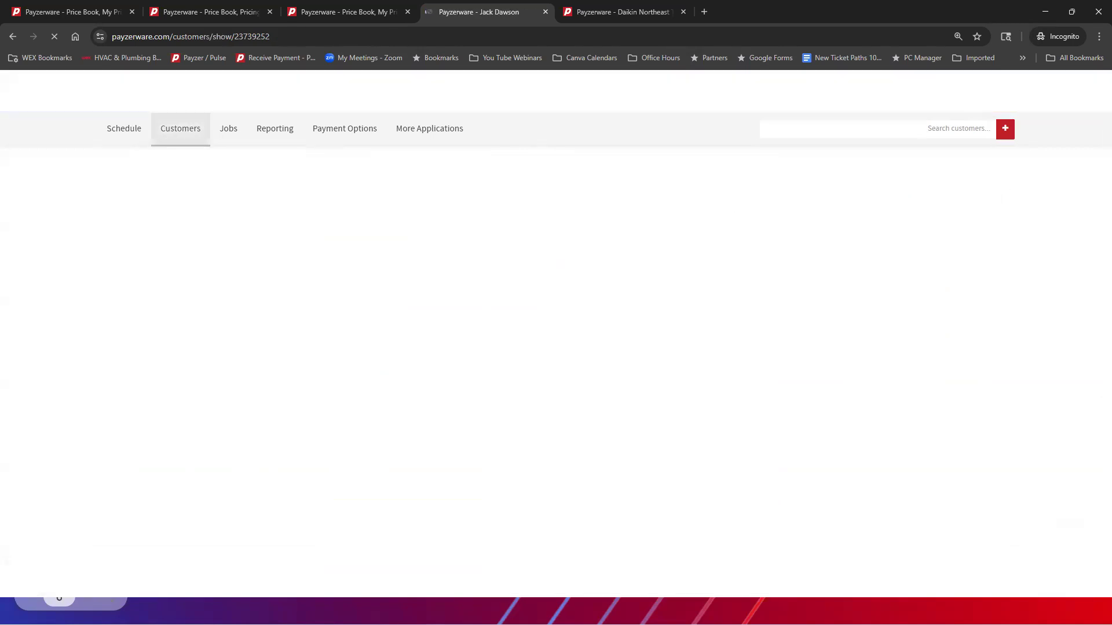
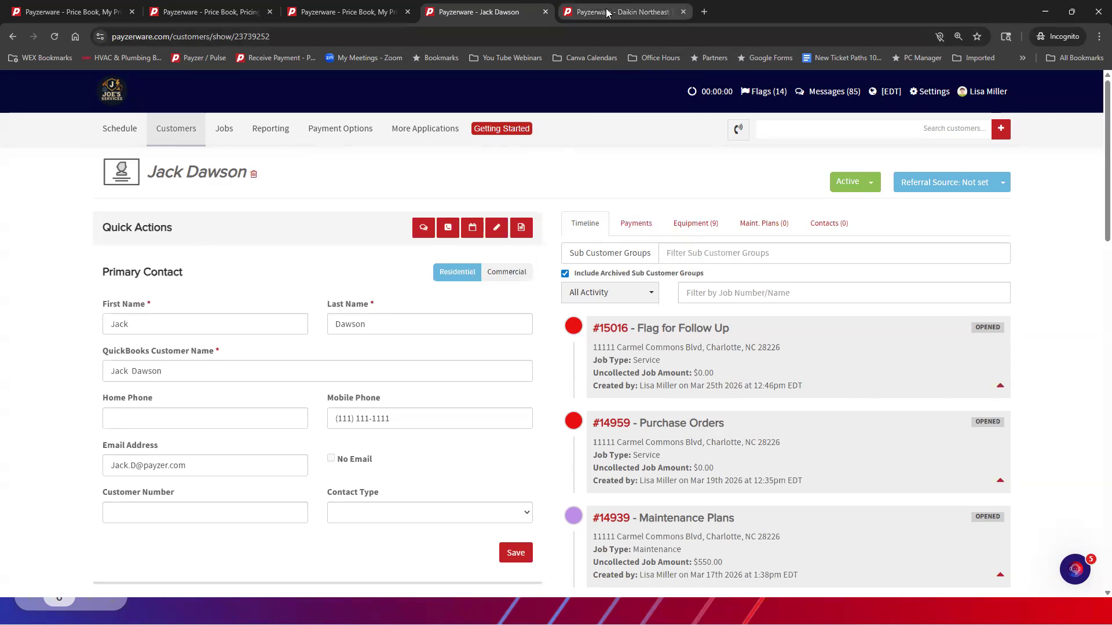
Open the Daikin Northeast Templates customer's Daikin Split Dual Fuel 90% job and view its list of template proposals
mouse_move(603, 14)
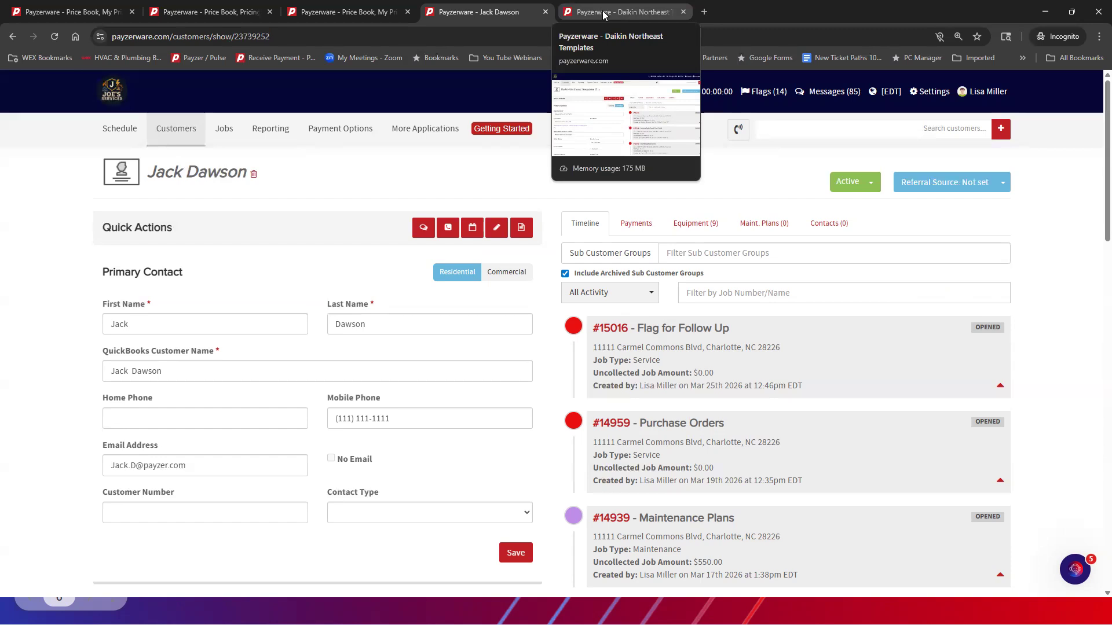
click(603, 15)
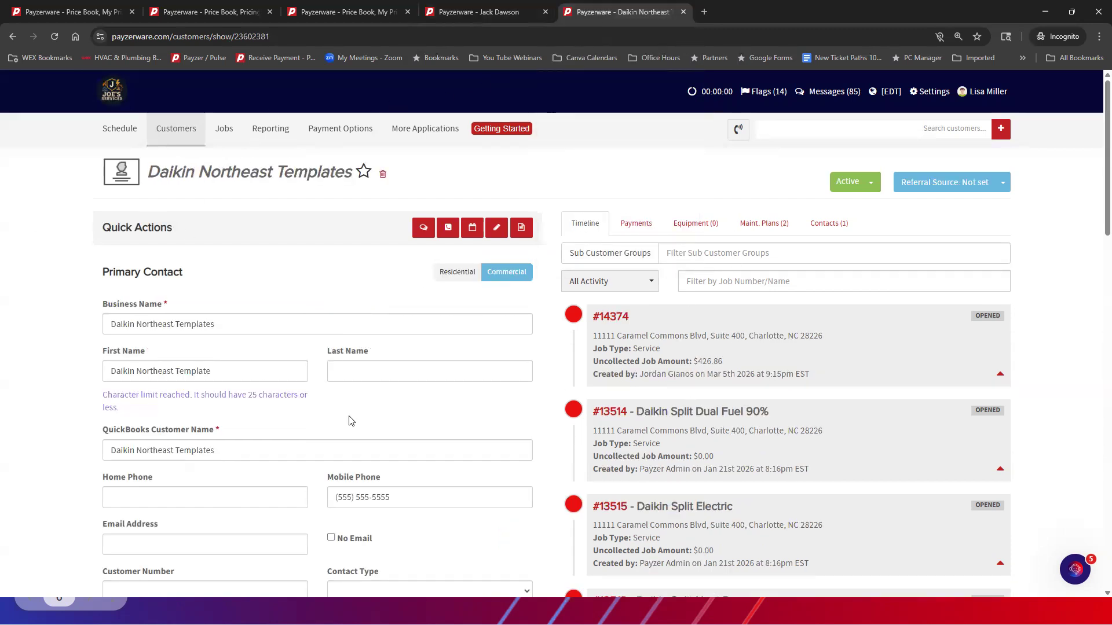
scroll(688, 369, down, 2)
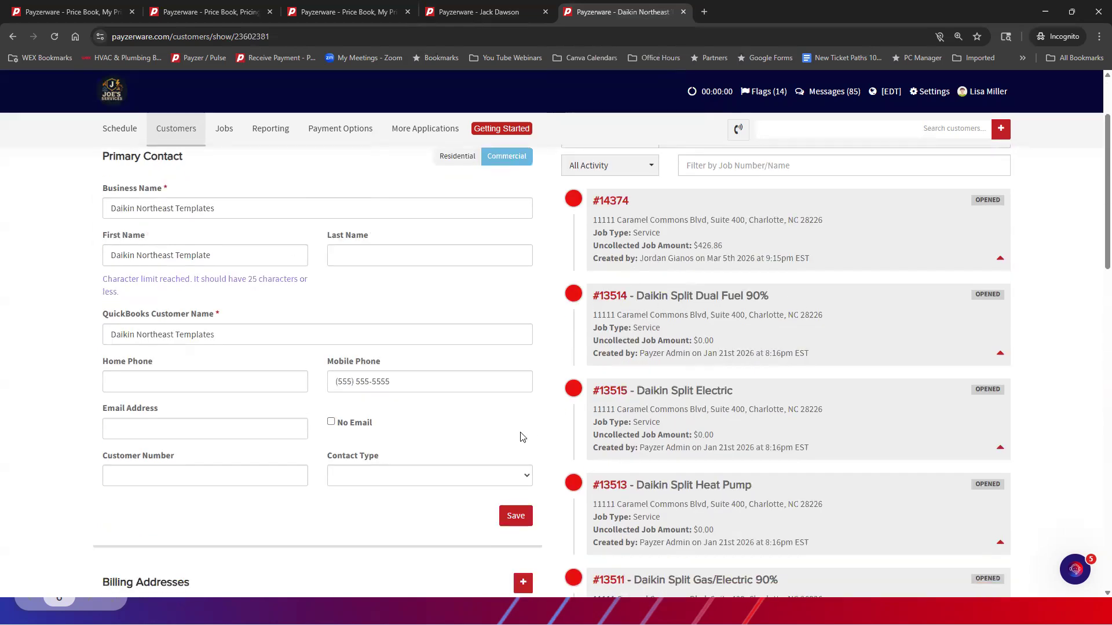
scroll(556, 445, down, 3)
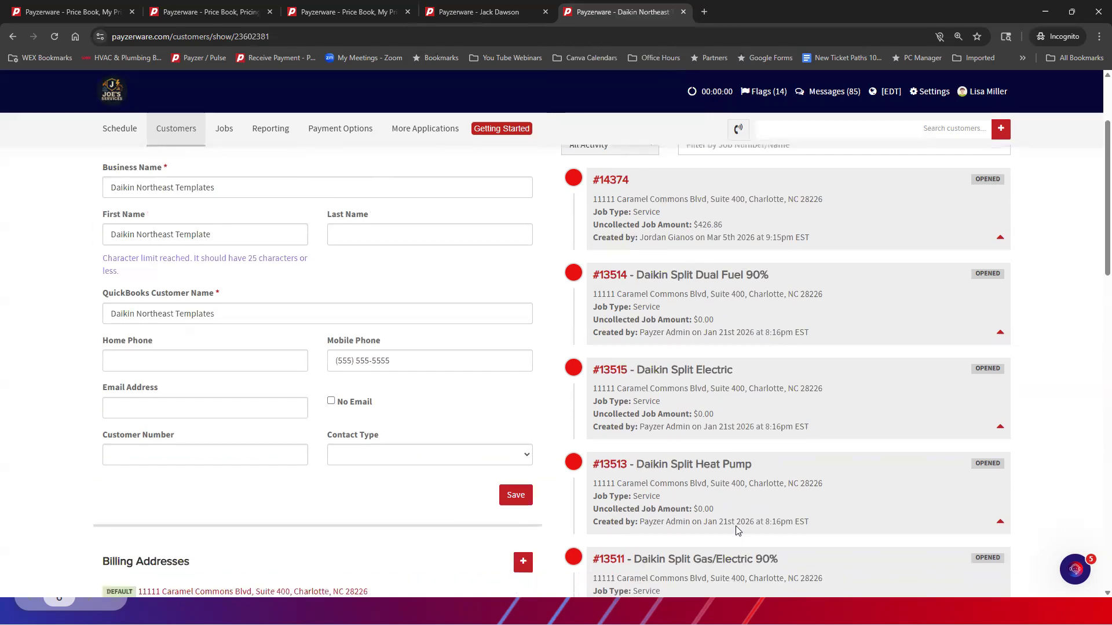
scroll(782, 437, down, 1)
scroll(732, 501, down, 2)
scroll(729, 494, up, 7)
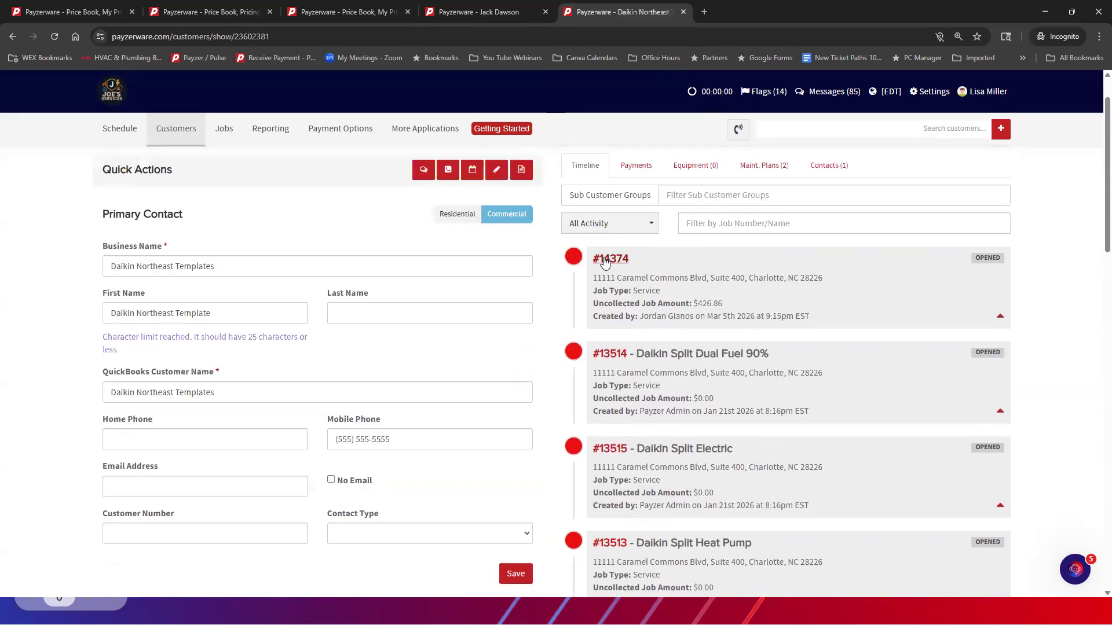
click(609, 358)
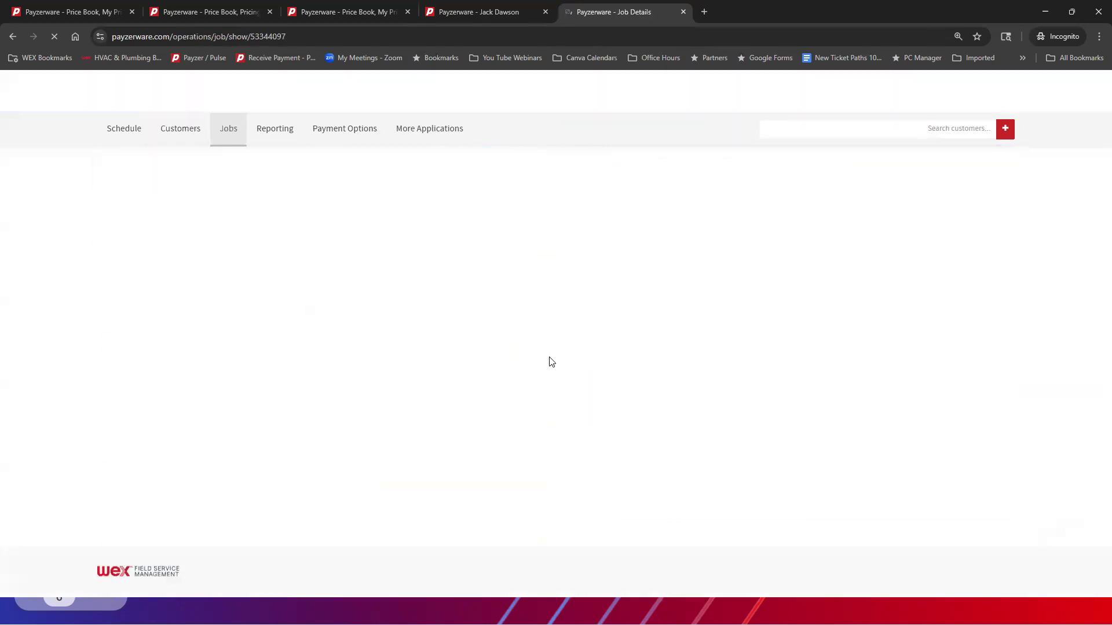
scroll(538, 367, down, 3)
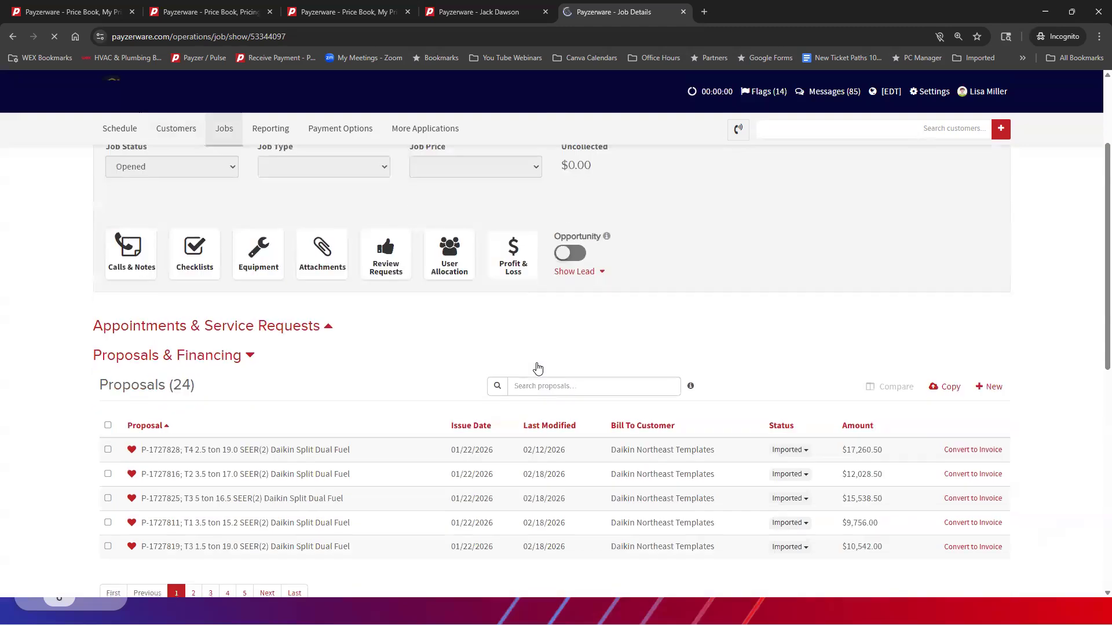
scroll(535, 369, down, 1)
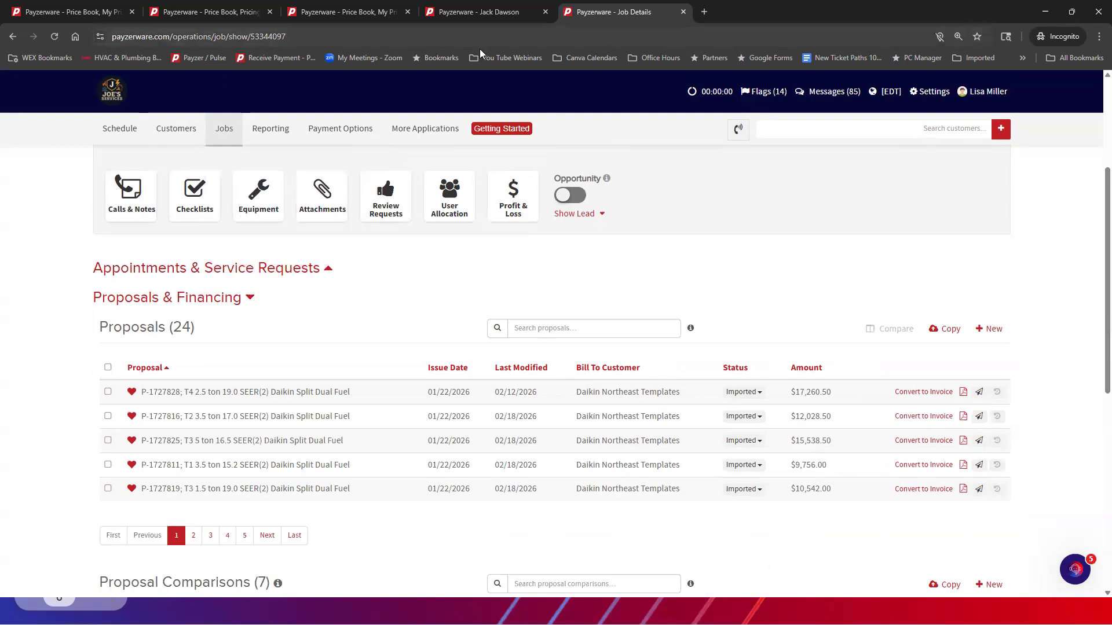
Return to the residential customer's page and open the Price Book Profit Rhino Job Cost job at its proposals
click(473, 13)
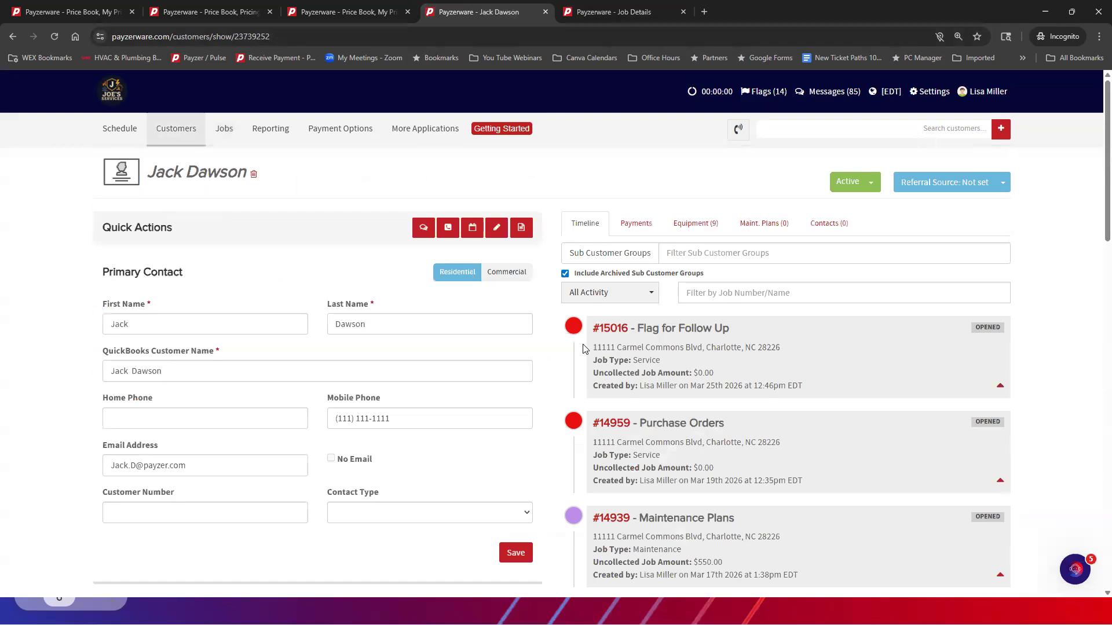
scroll(650, 397, down, 7)
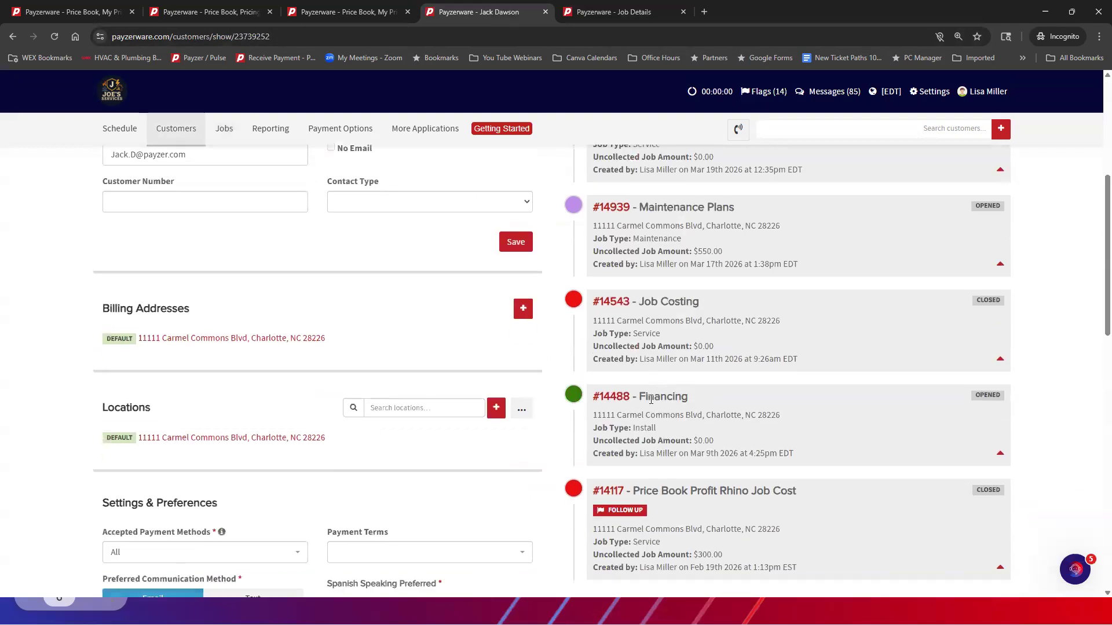
click(606, 397)
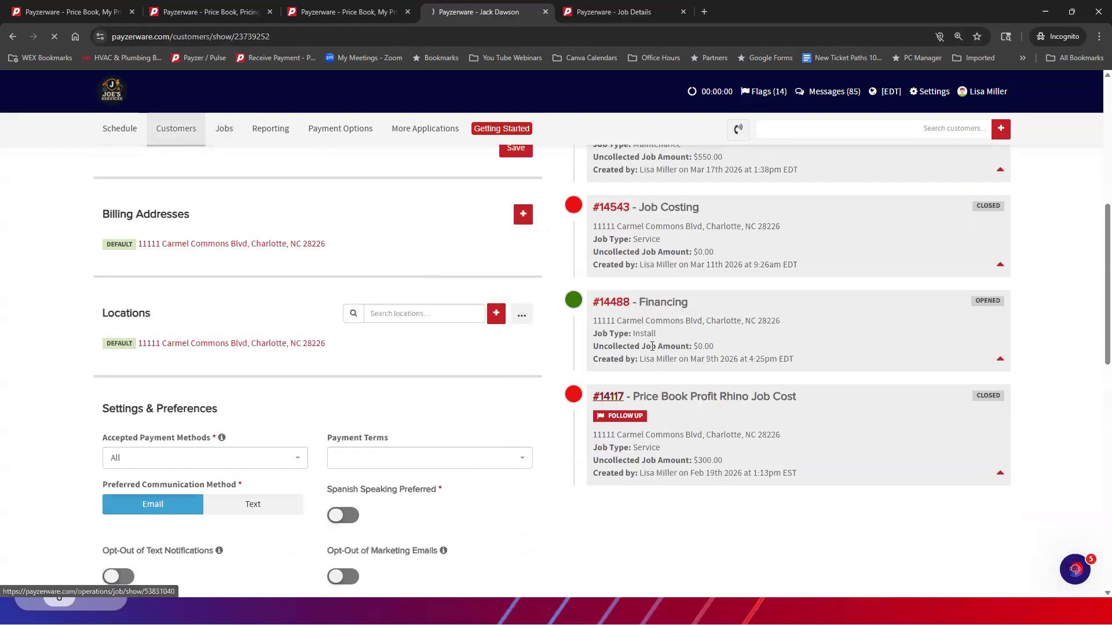
scroll(744, 387, down, 7)
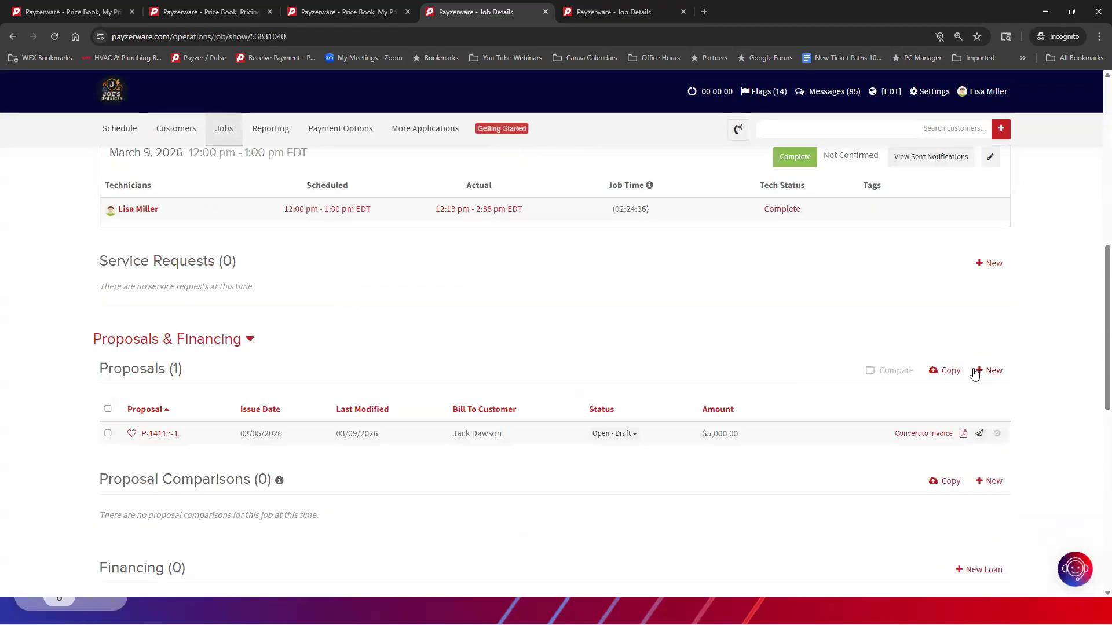
Start copying an existing proposal, view the list with and without the Favorites filter, check the search criteria, and close without copying
click(946, 371)
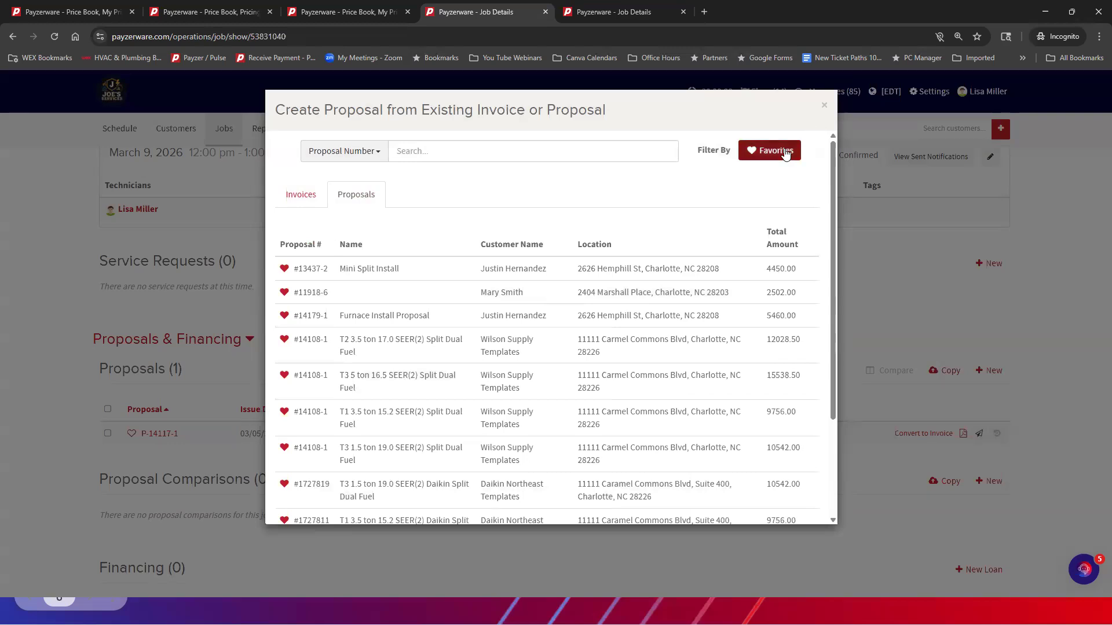
click(778, 151)
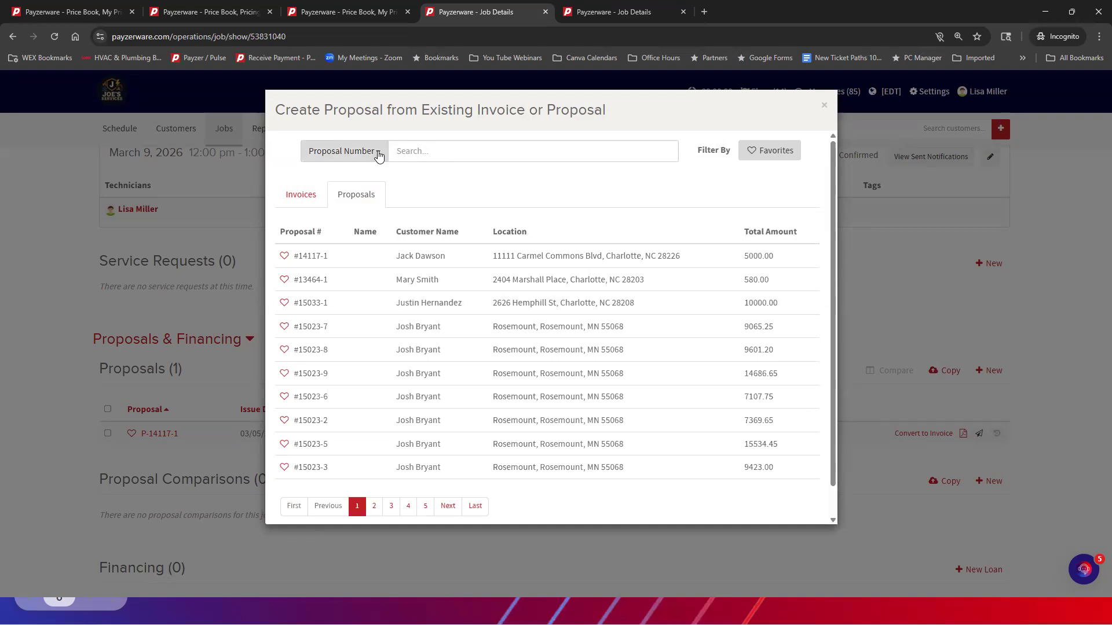
click(379, 156)
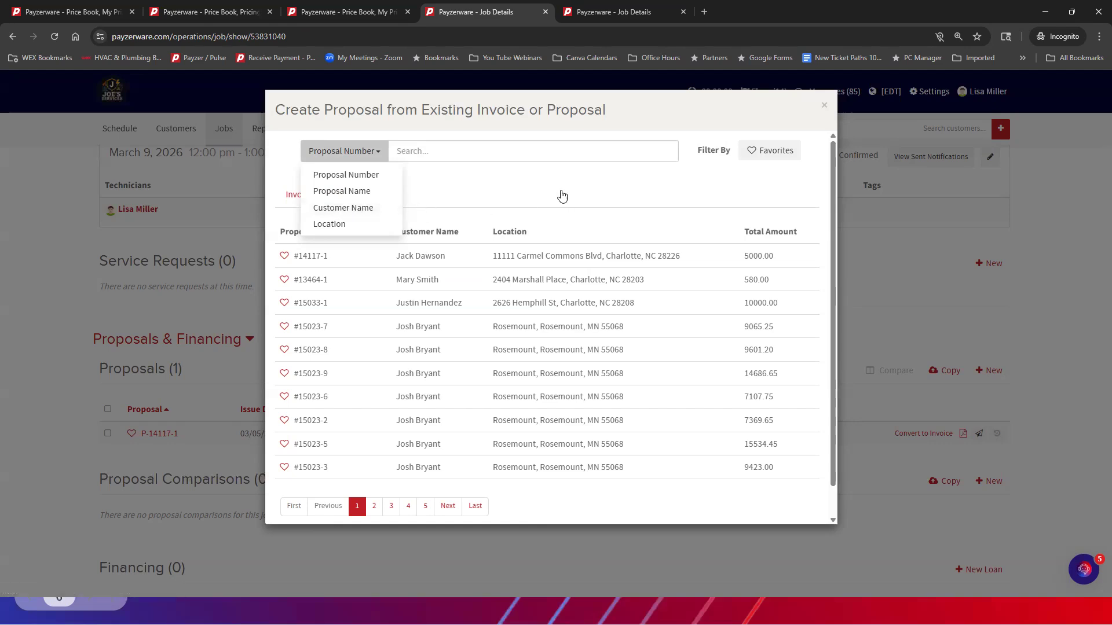
click(549, 194)
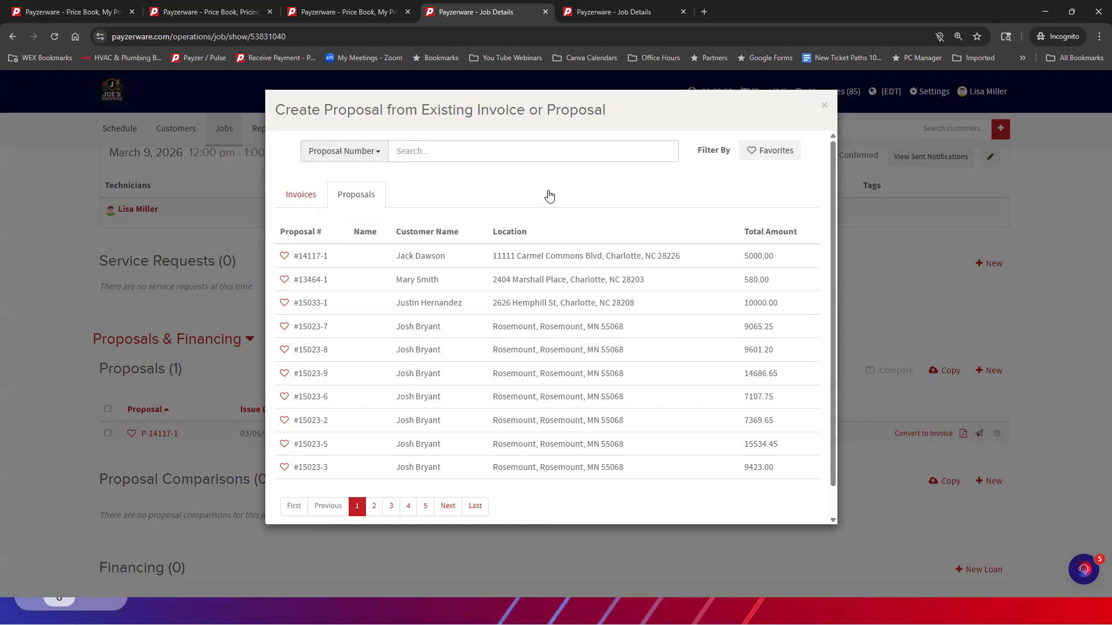
click(773, 153)
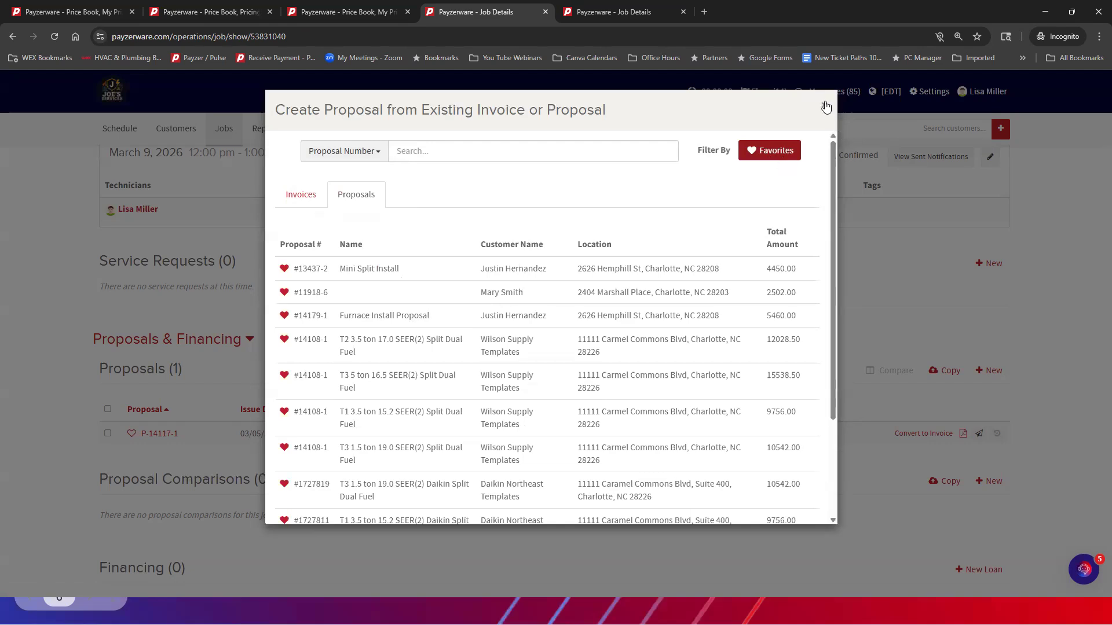
click(825, 107)
Review the job's appointments, proposals, financing, invoices and recorded payments
scroll(517, 364, up, 1)
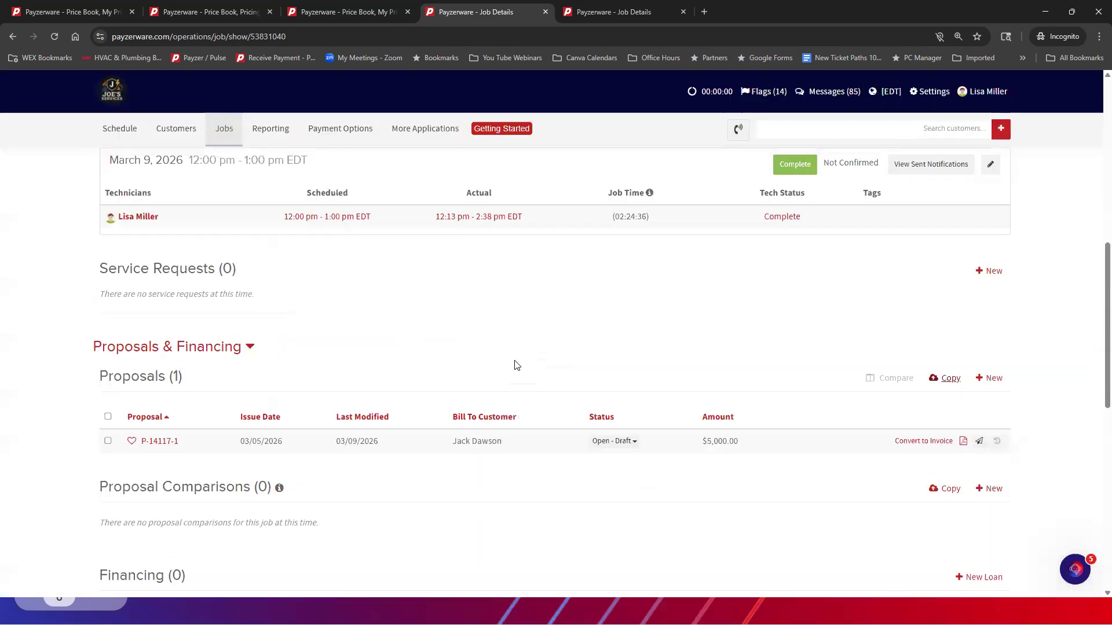
scroll(517, 365, down, 8)
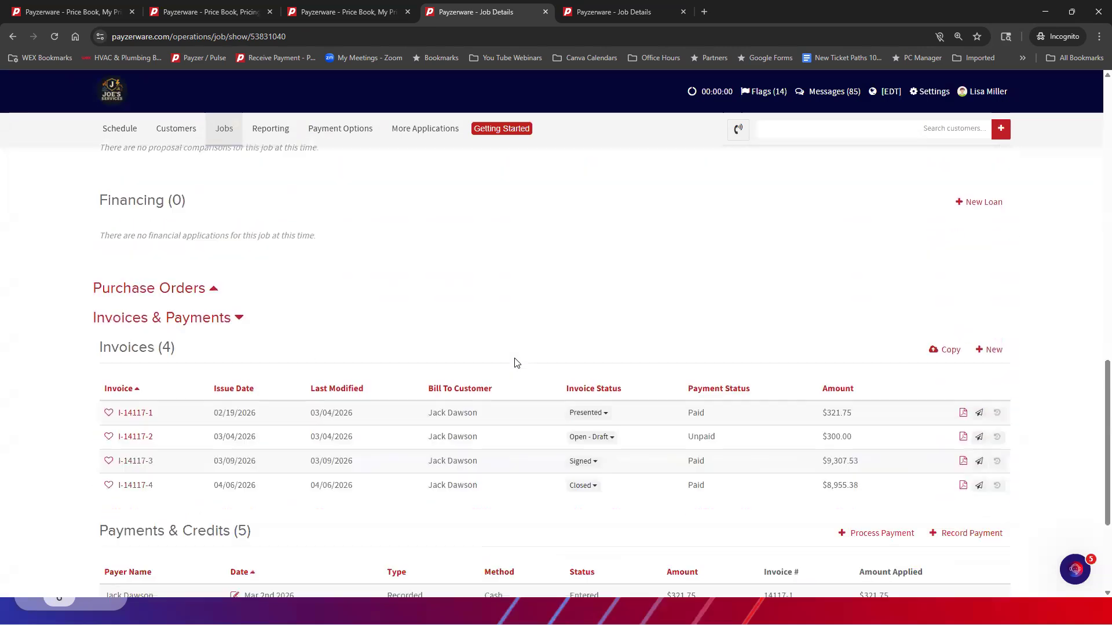
scroll(516, 363, down, 1)
scroll(531, 363, up, 6)
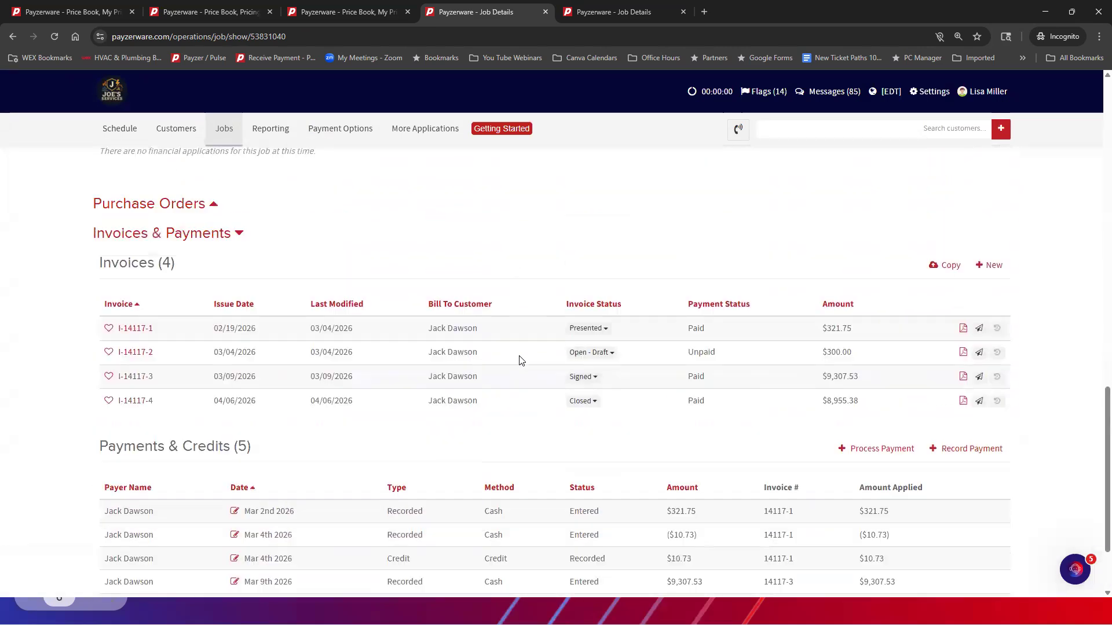
scroll(715, 362, up, 6)
scroll(715, 362, down, 2)
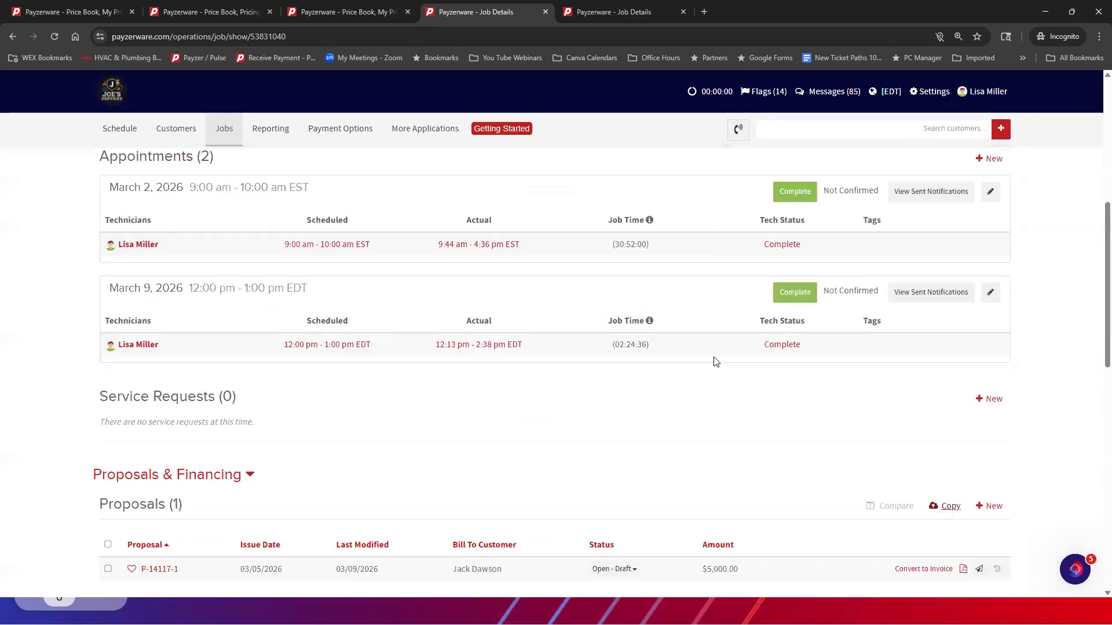
scroll(716, 362, down, 2)
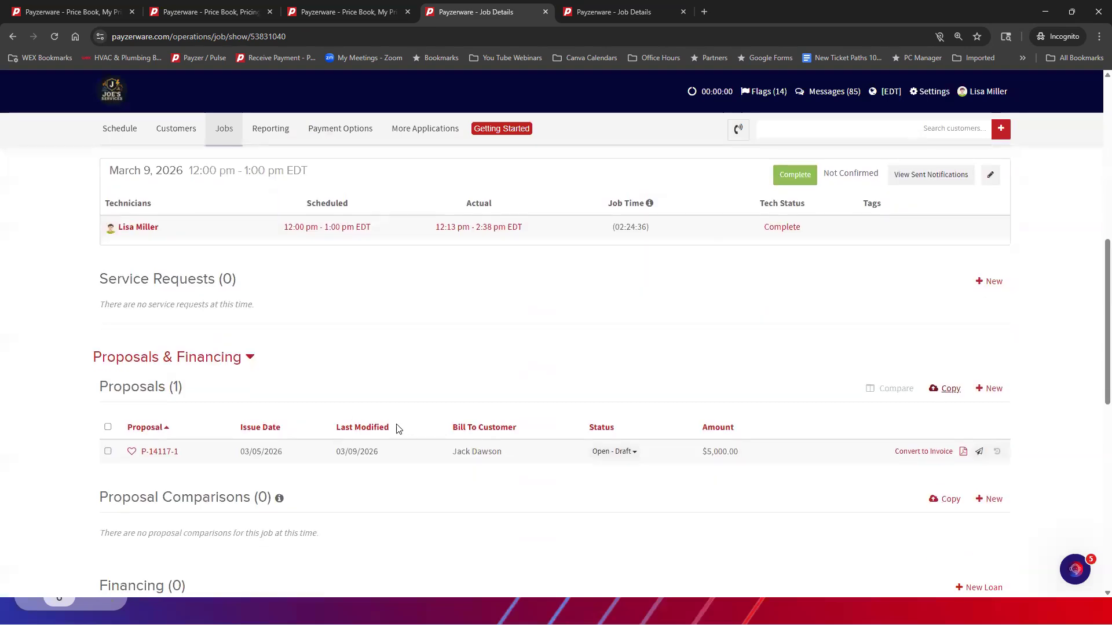
scroll(593, 467, down, 5)
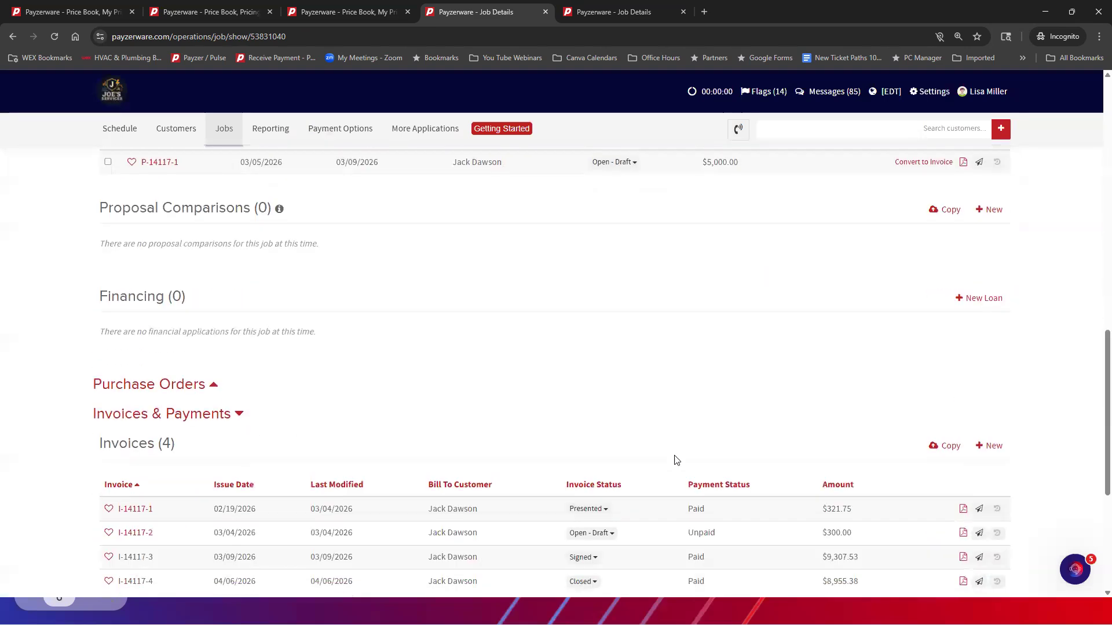
Start copying from an existing proposal comparison and set the search criterion to Customer Name
scroll(596, 405, up, 5)
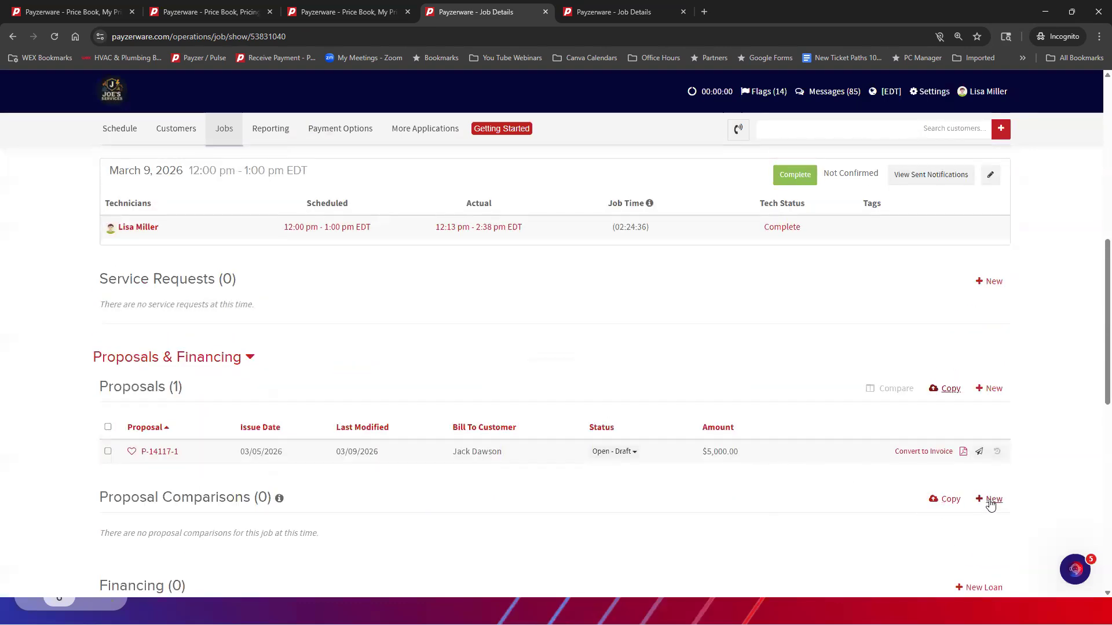
click(948, 501)
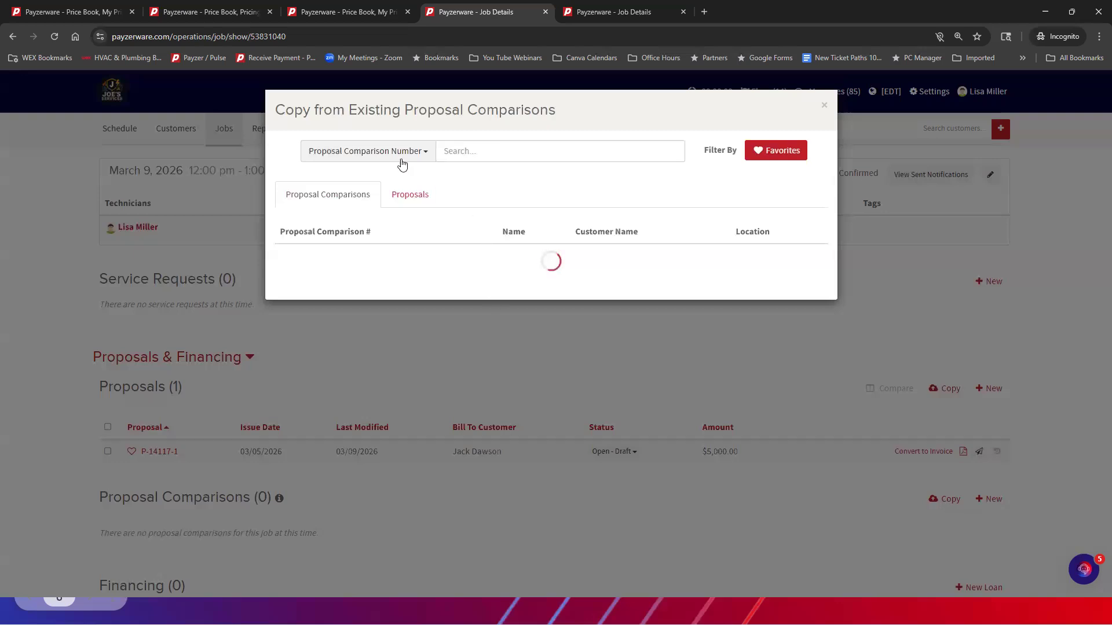
click(394, 151)
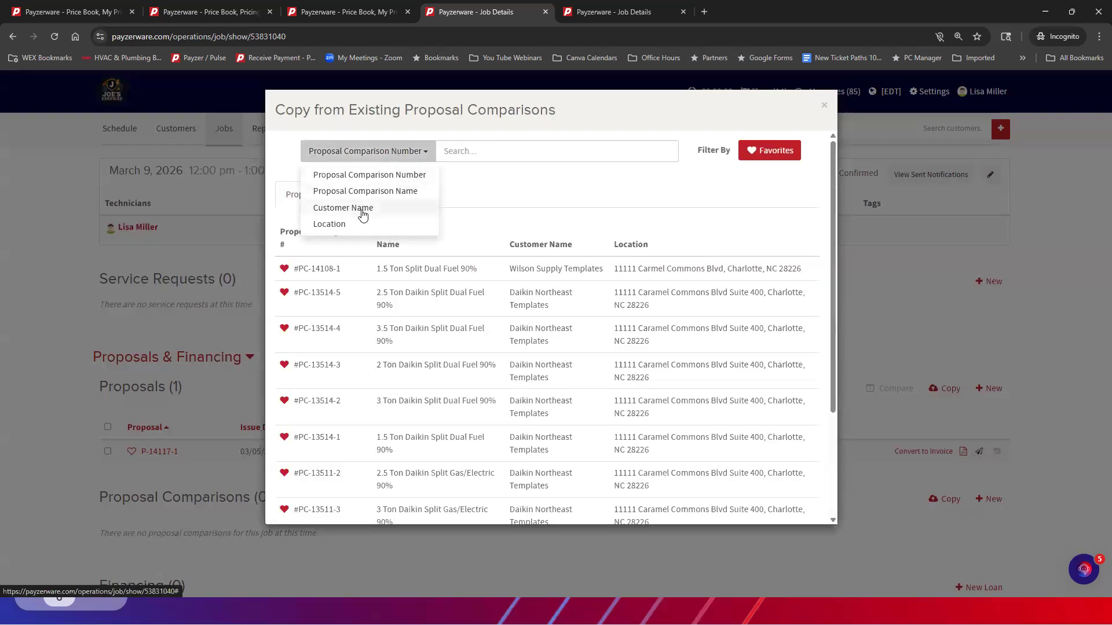
click(356, 208)
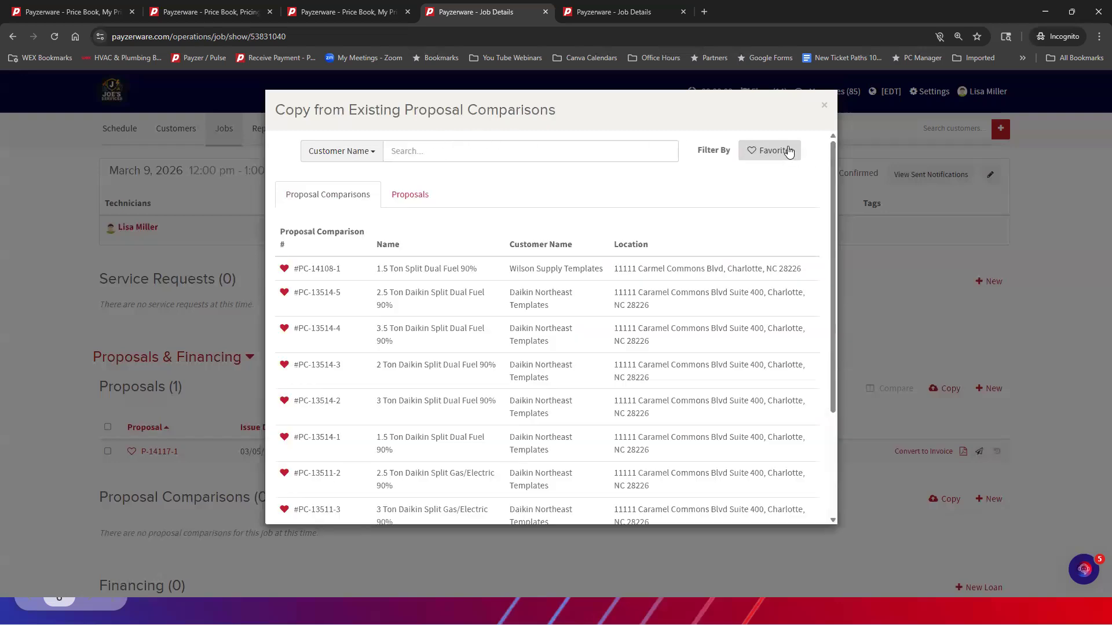
Remove the Favorites filter, search the proposal comparisons for "daikin", and close without copying one
click(789, 151)
click(789, 149)
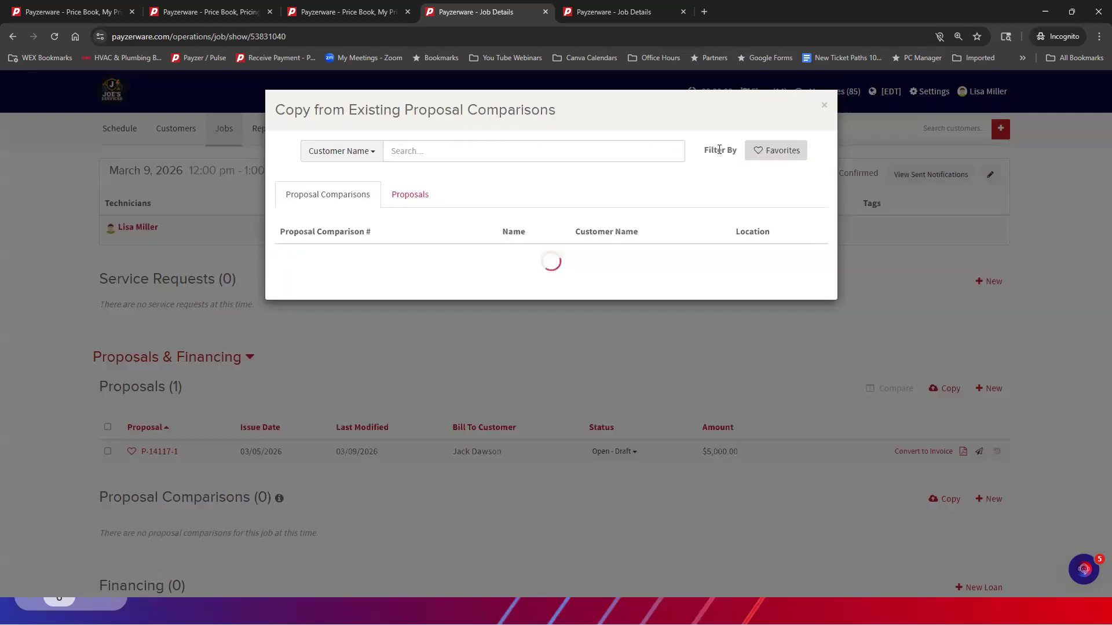
click(418, 154)
text(dai)
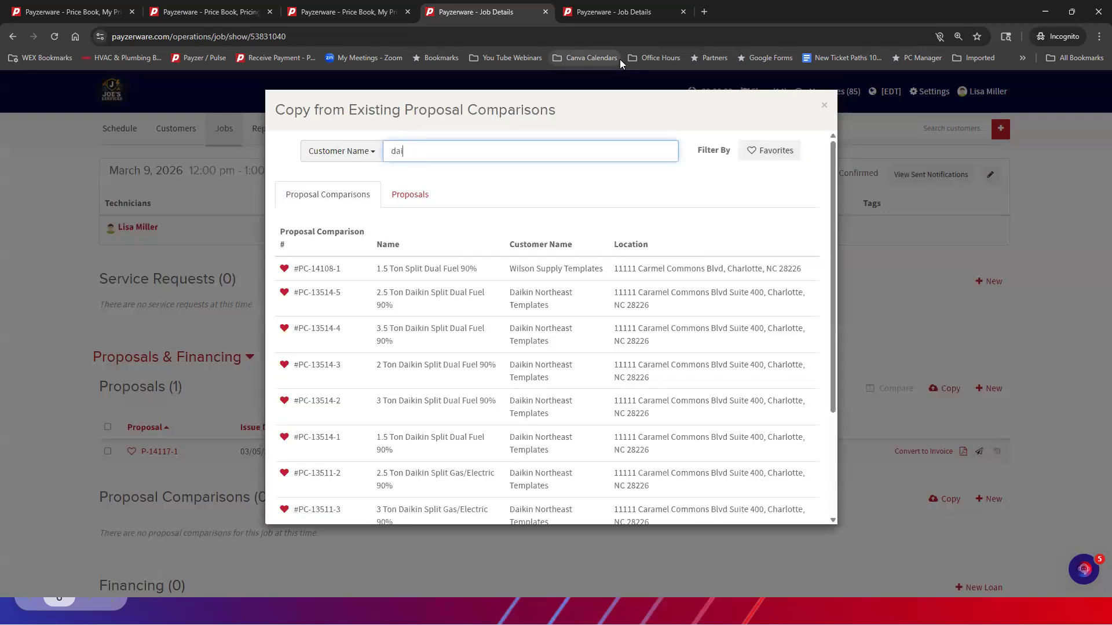
text(kin)
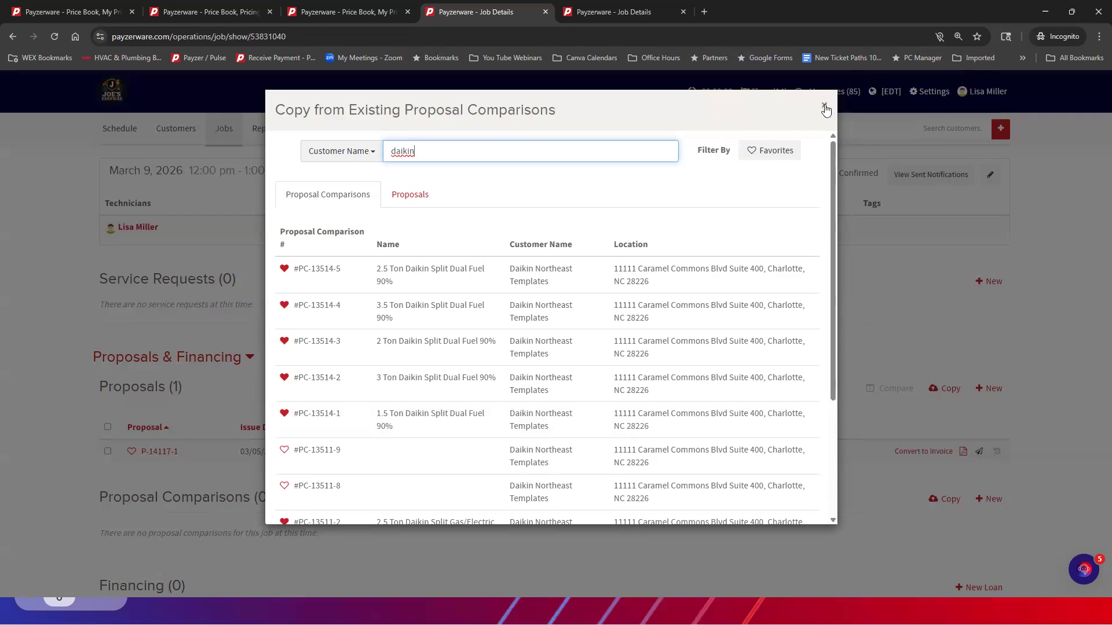
click(826, 108)
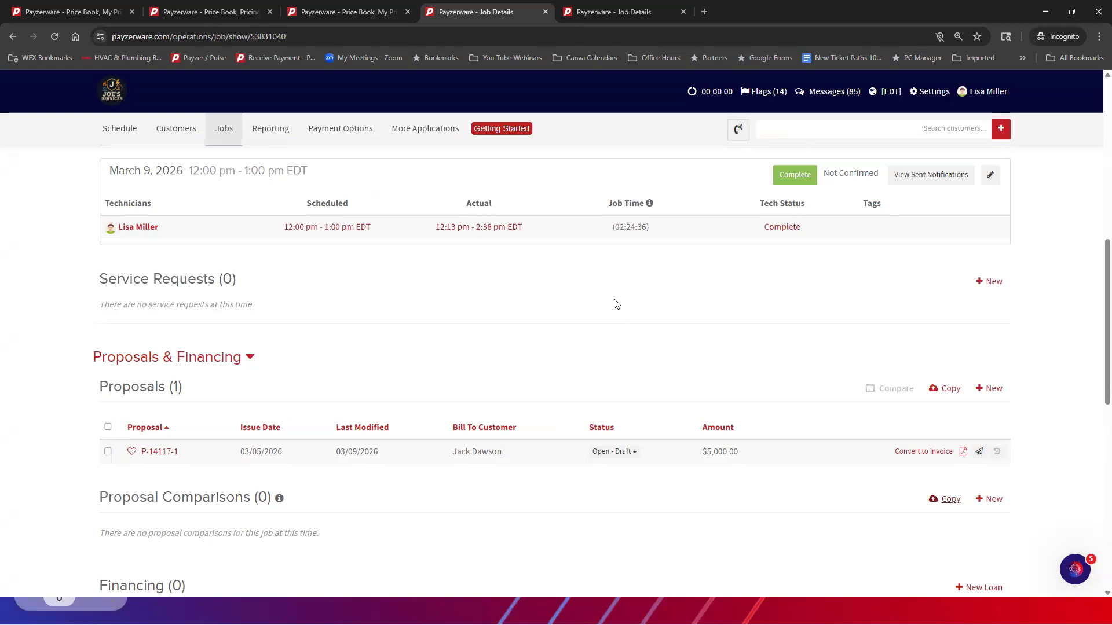
mouse_move(413, 124)
click(425, 129)
mouse_move(422, 155)
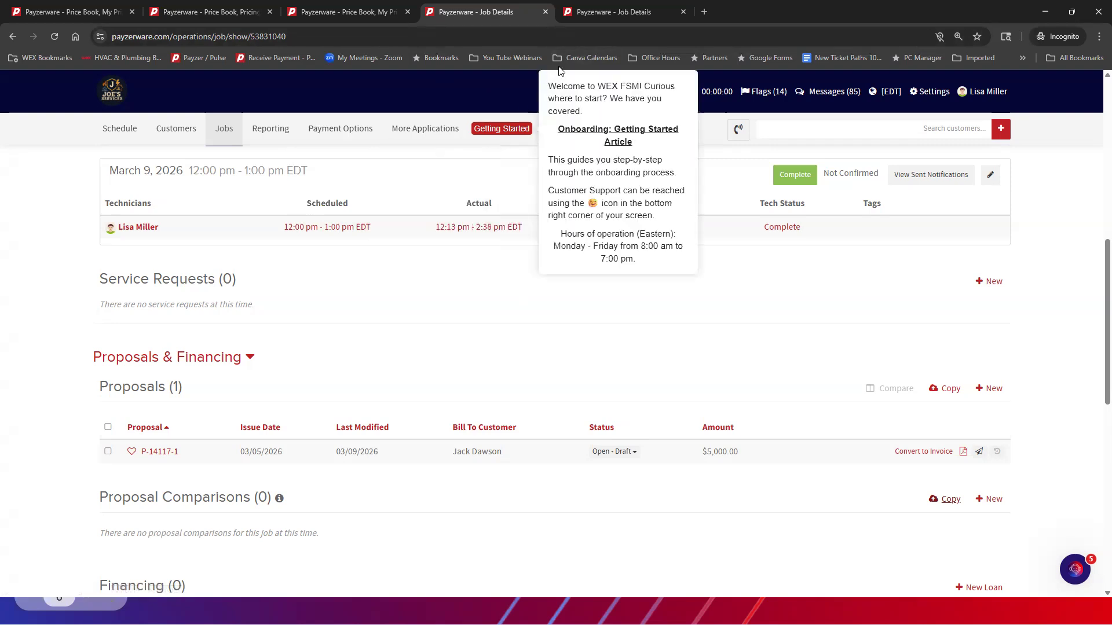
mouse_move(601, 13)
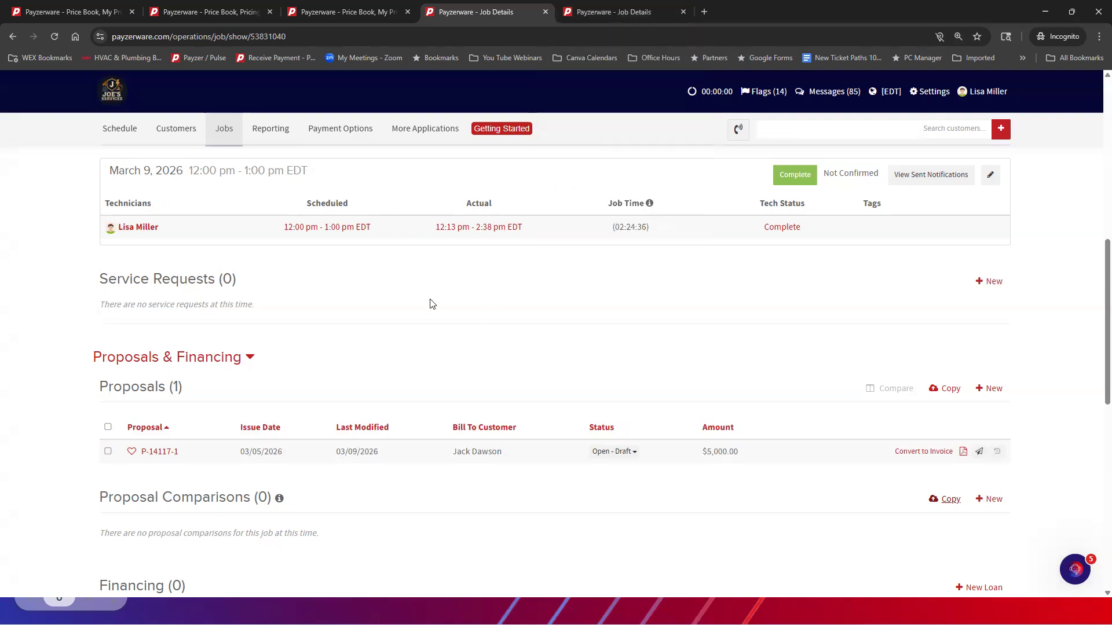
scroll(430, 303, up, 2)
scroll(430, 302, up, 2)
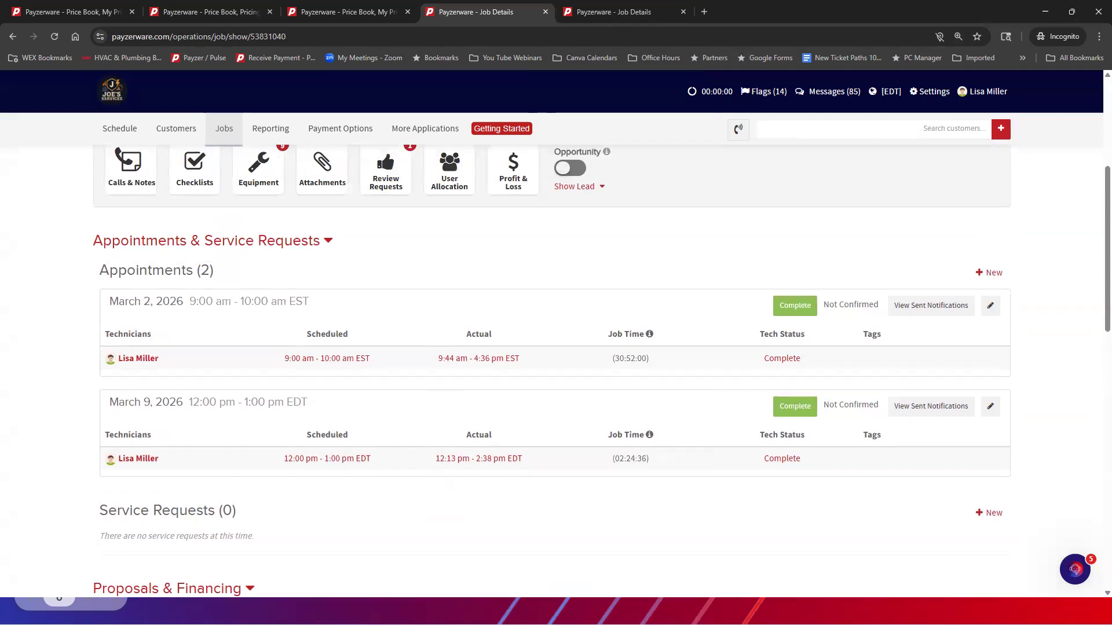
scroll(932, 380, up, 5)
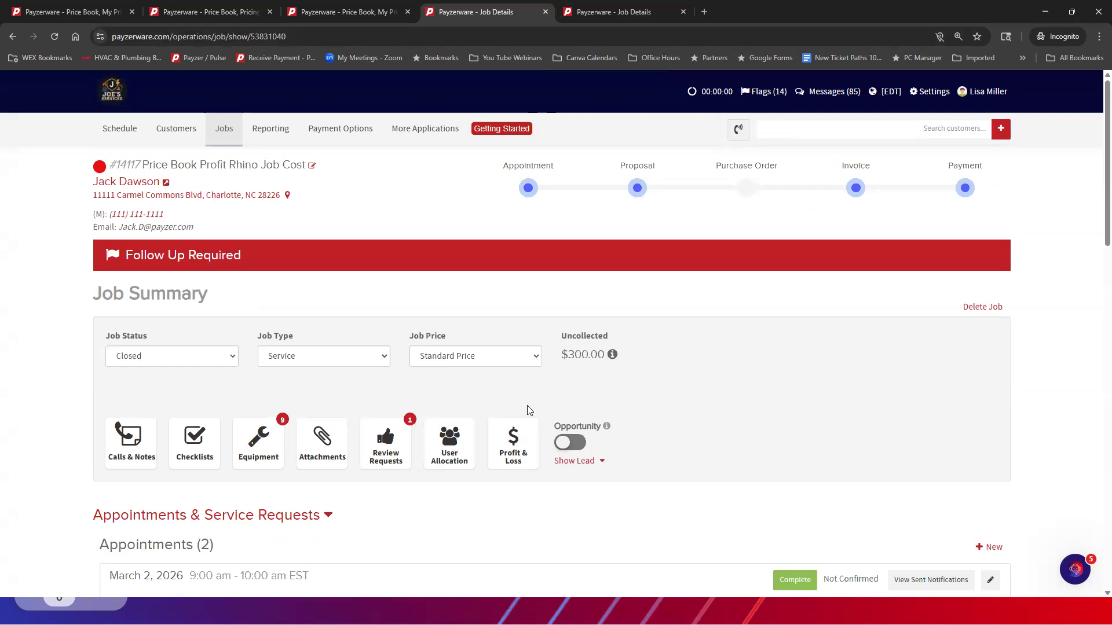
Review the job's summary and appointments, and compare with the summary and proposals of the Daikin Split Dual Fuel 90% template job
scroll(527, 411, down, 3)
scroll(527, 410, up, 3)
scroll(411, 261, down, 7)
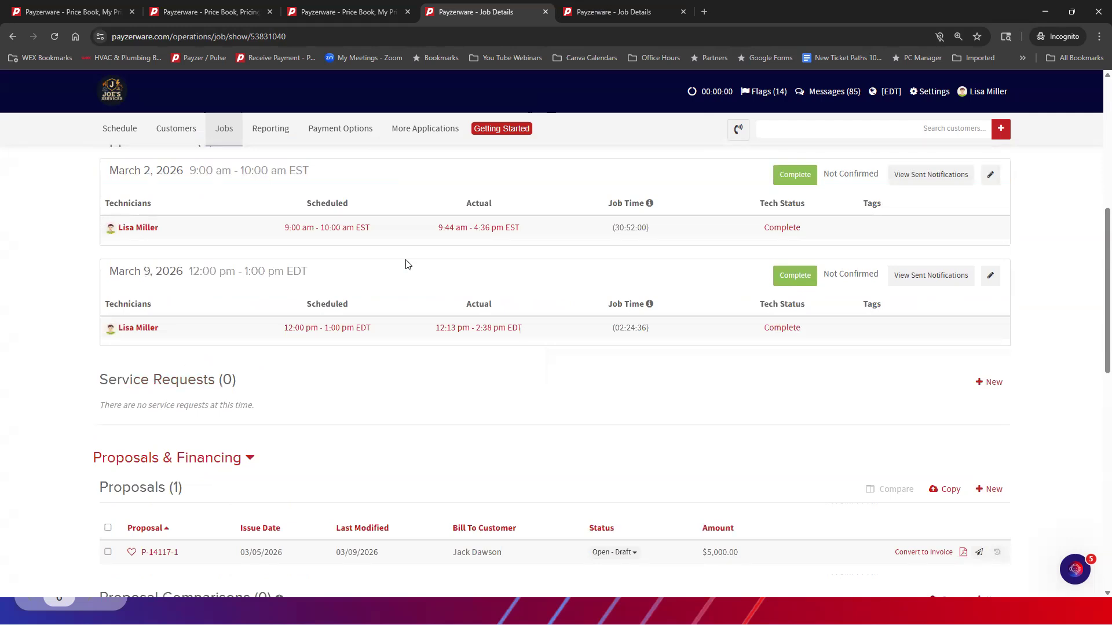
click(621, 14)
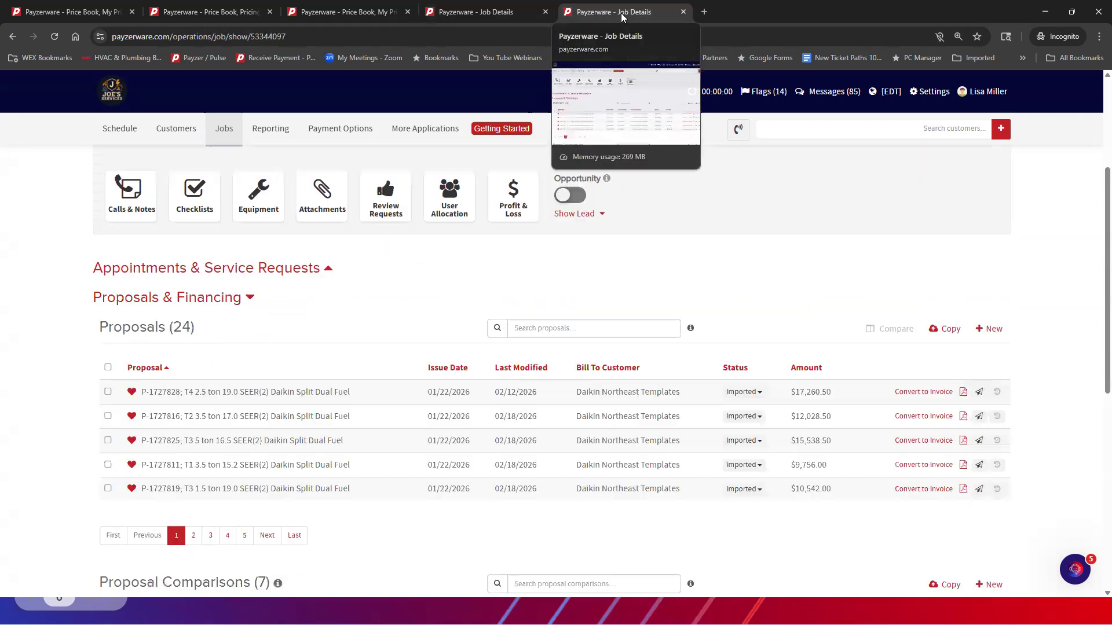
scroll(584, 282, up, 3)
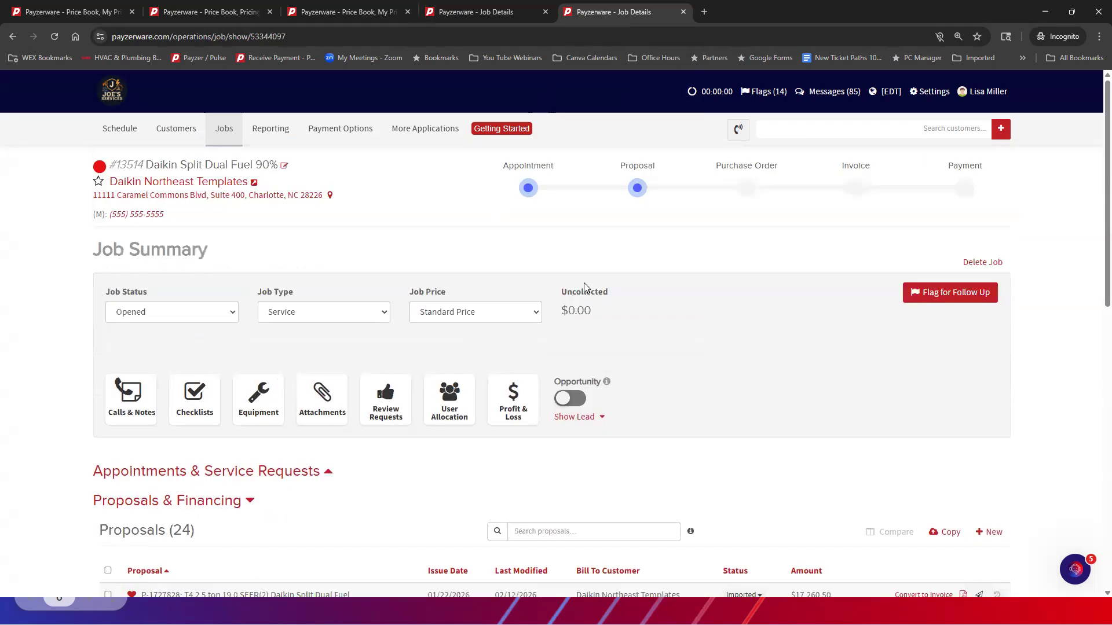
scroll(584, 283, down, 1)
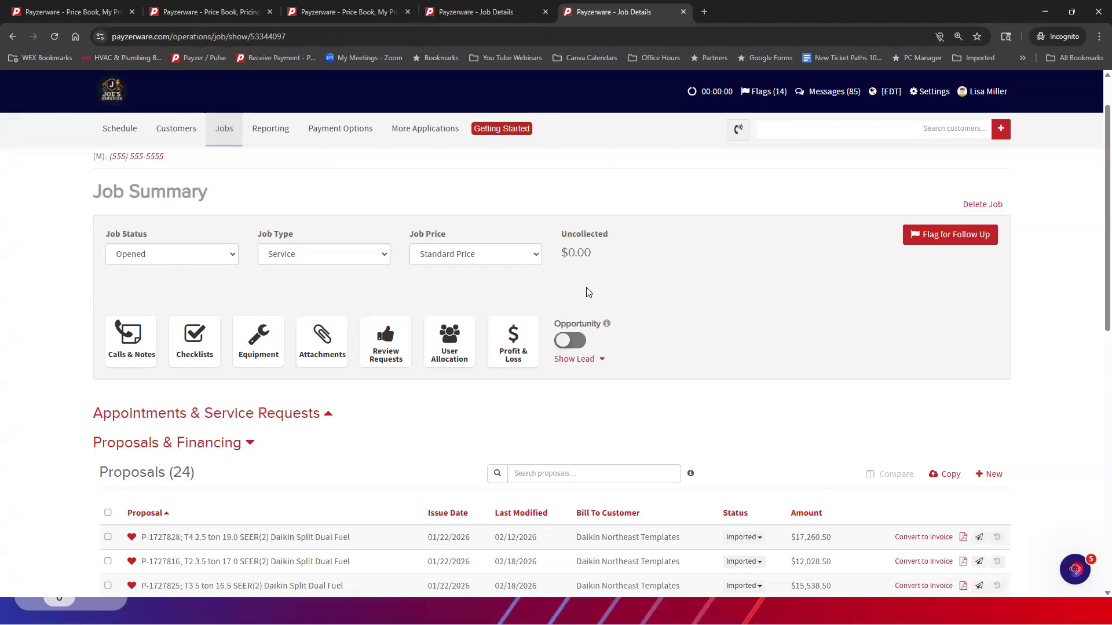
Return to the new price book product and set its type to Product - Single Part Only, ready to search for an existing part
click(88, 12)
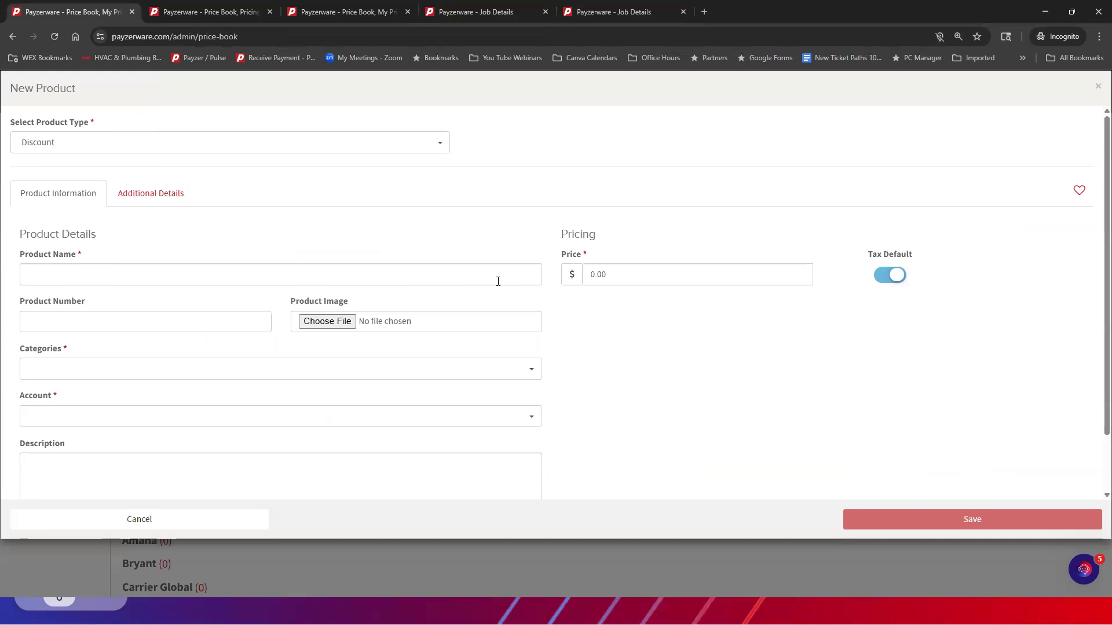
click(156, 281)
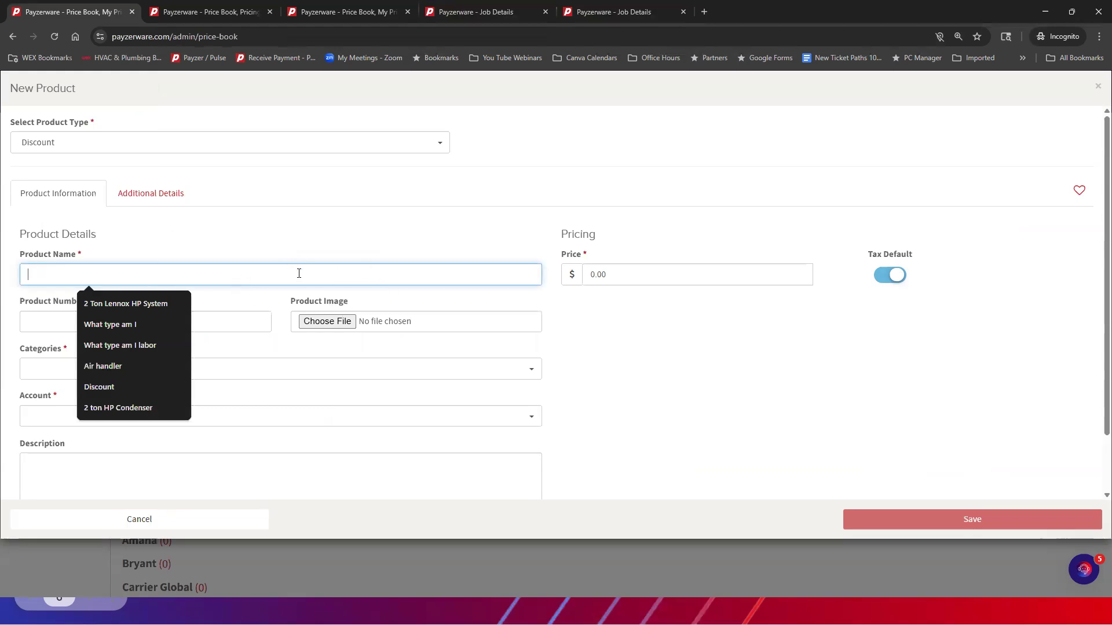
click(74, 143)
click(82, 165)
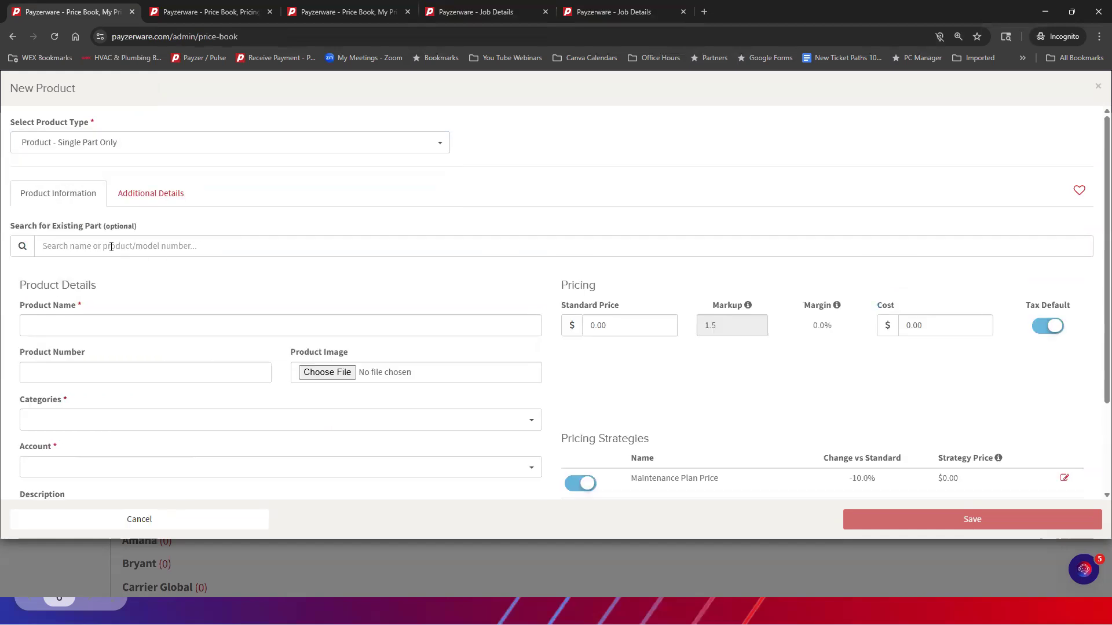
click(204, 246)
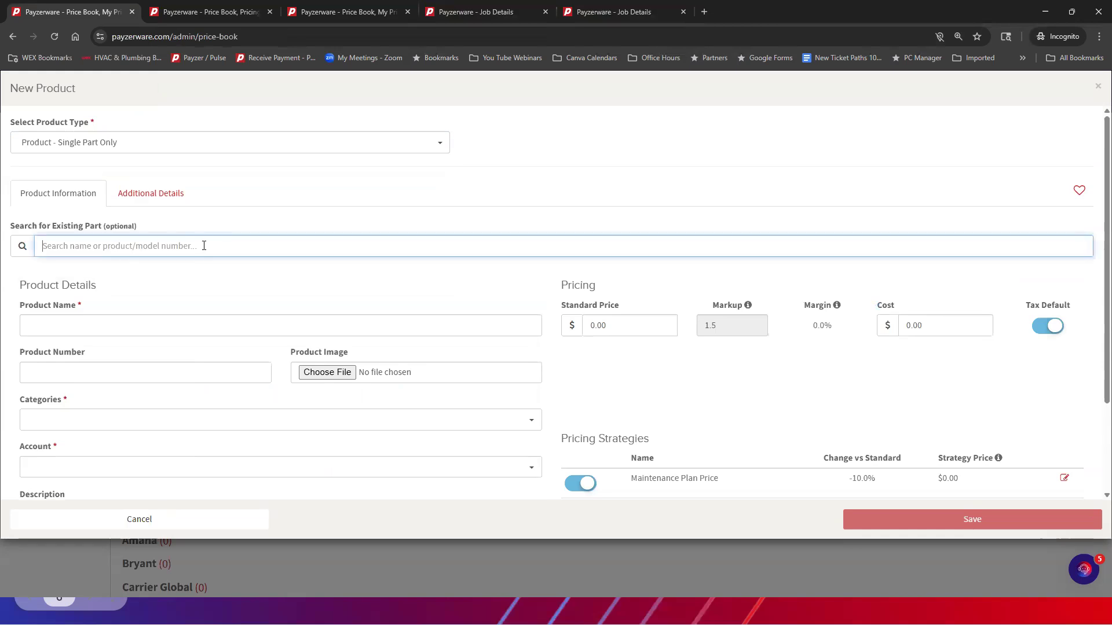
Start a new proposal in the Daikin Split Dual Fuel 90% template job
click(615, 14)
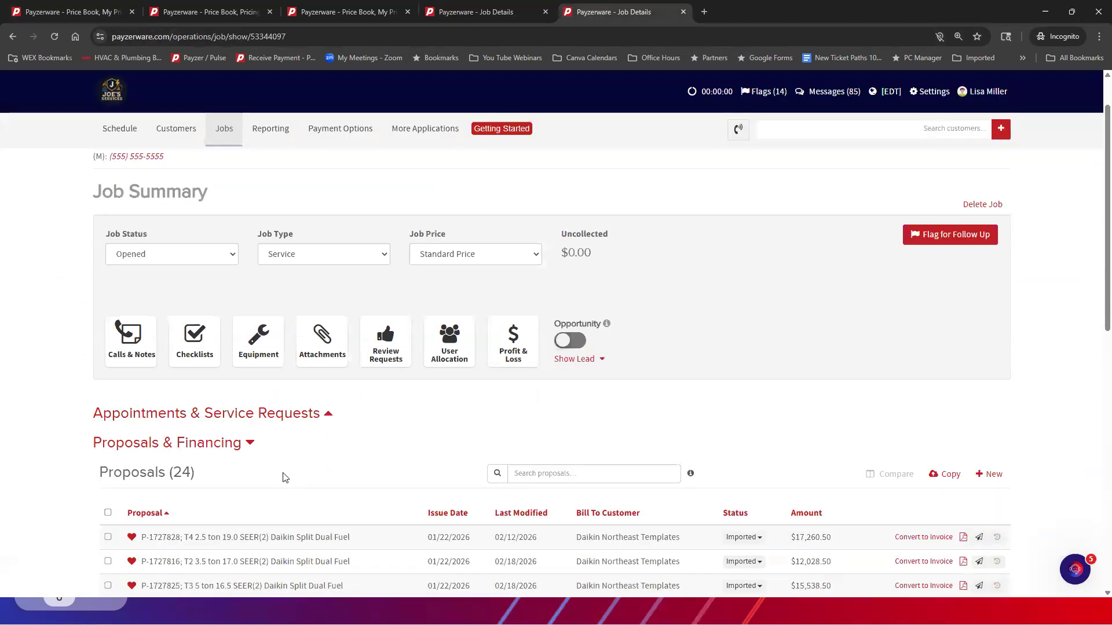
scroll(284, 477, down, 12)
scroll(256, 439, up, 10)
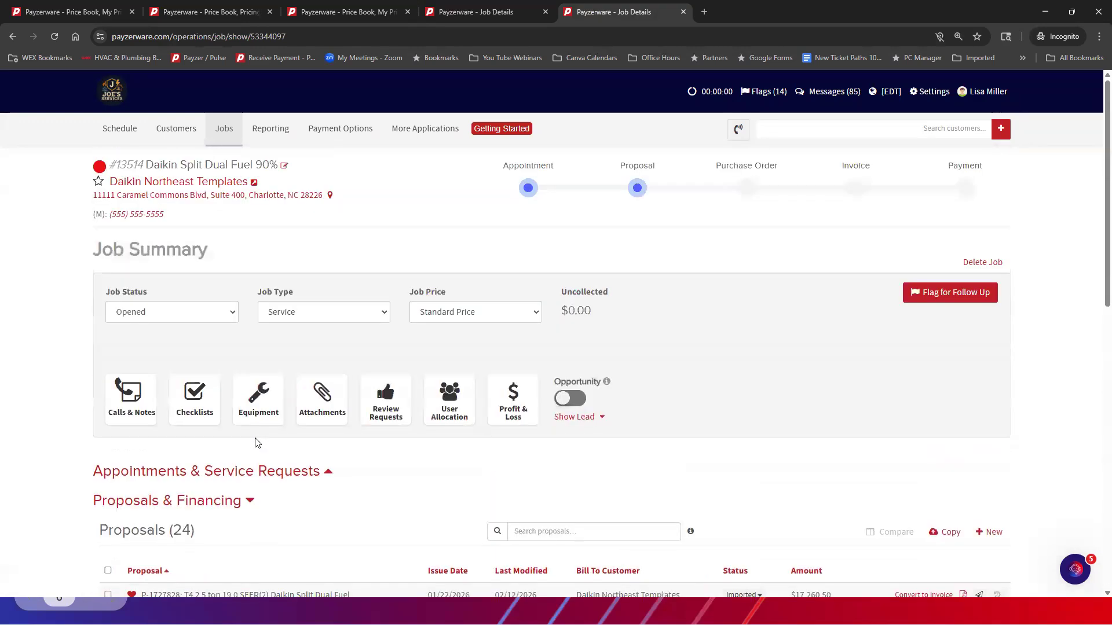
scroll(258, 443, down, 3)
click(992, 359)
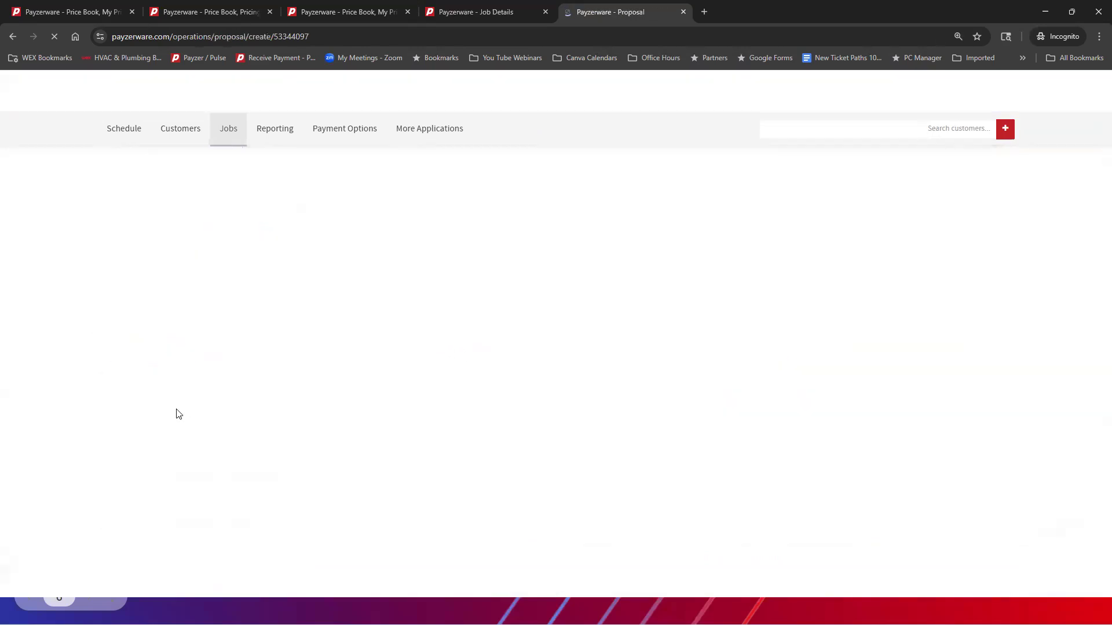
Start adding an item to the proposal and look through the QuickBooks item list
scroll(242, 449, down, 4)
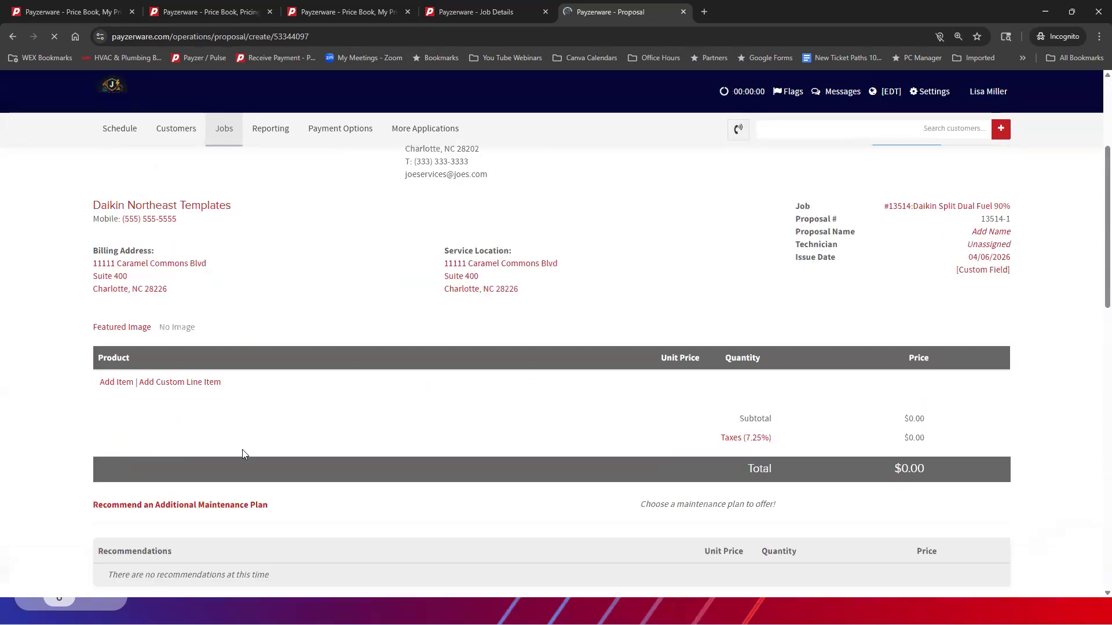
click(108, 363)
click(595, 241)
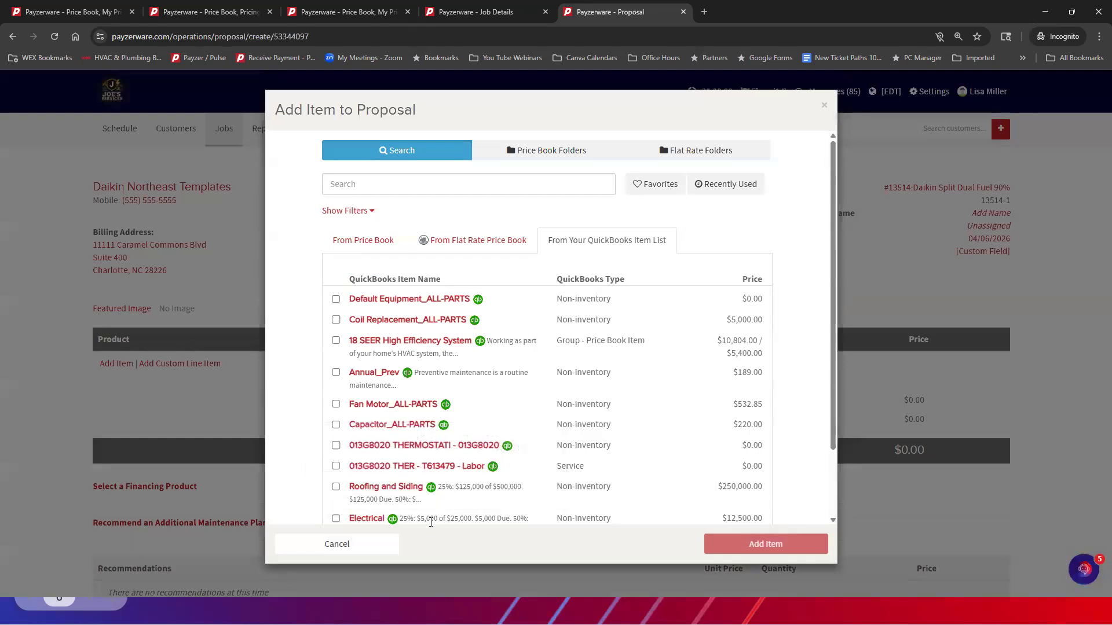
scroll(433, 521, down, 2)
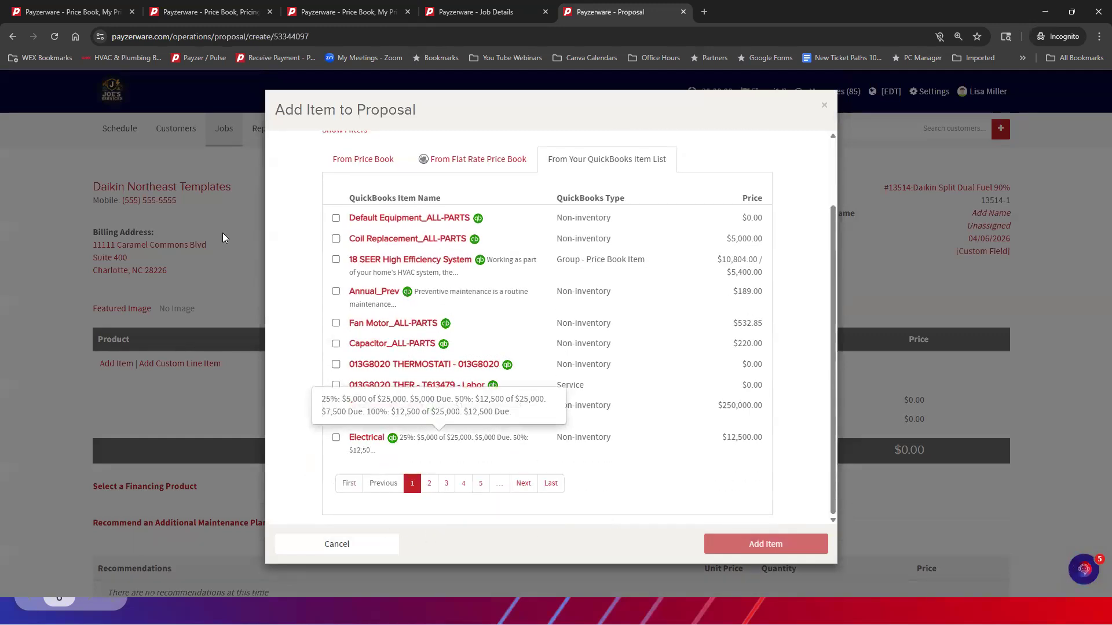
Search existing parts for "Electrical" in the new product form and fill the product from the Electrical entry in the QuickBooks Item List
click(64, 12)
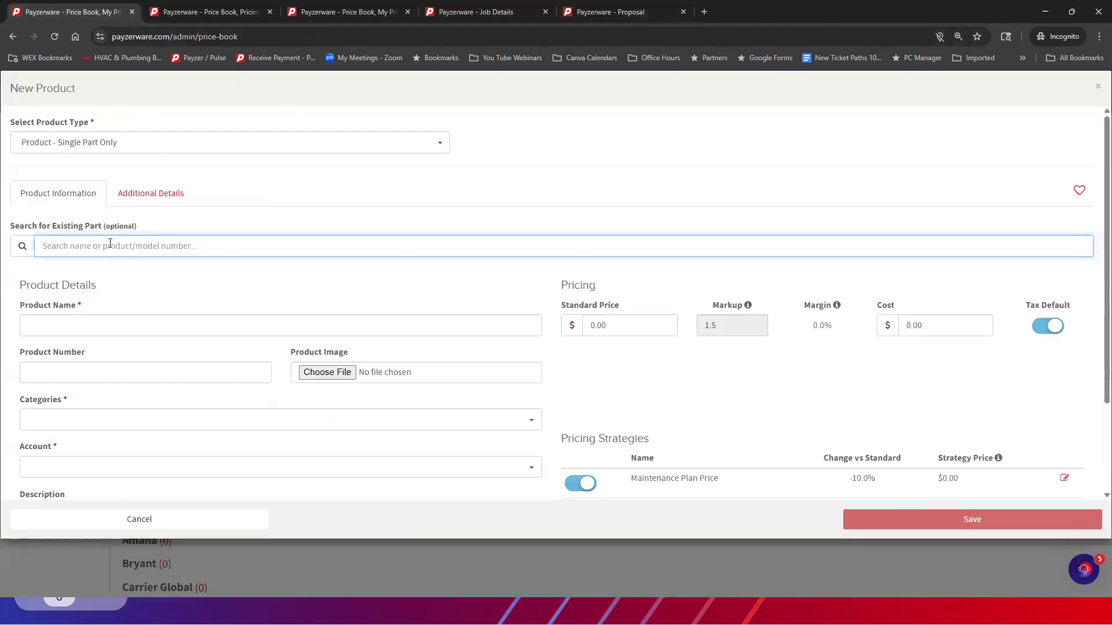
text(Electrical)
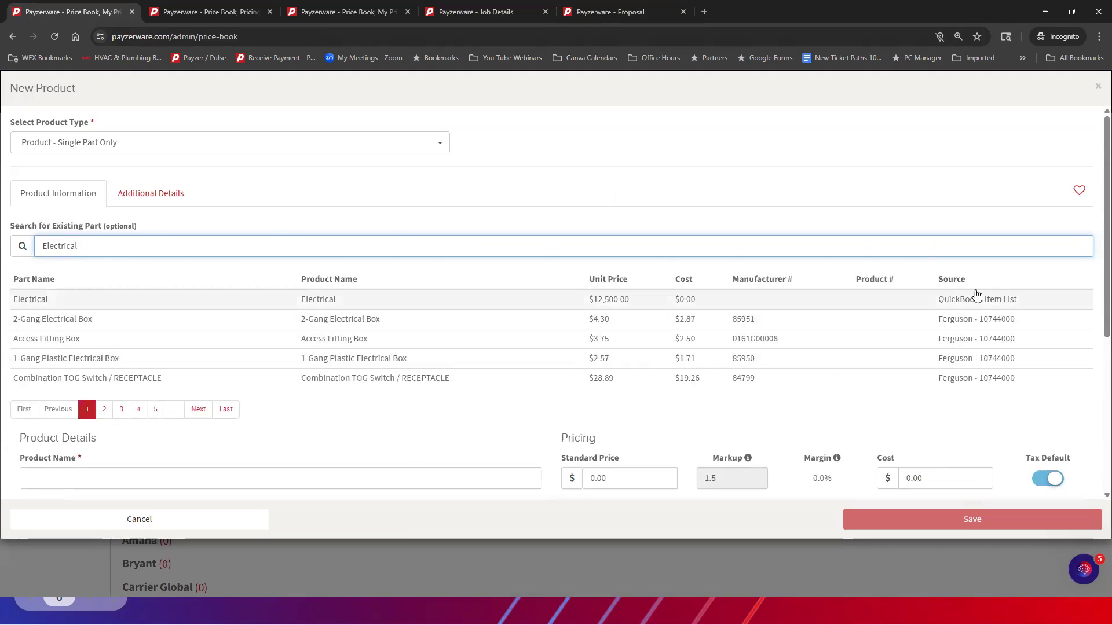
click(36, 301)
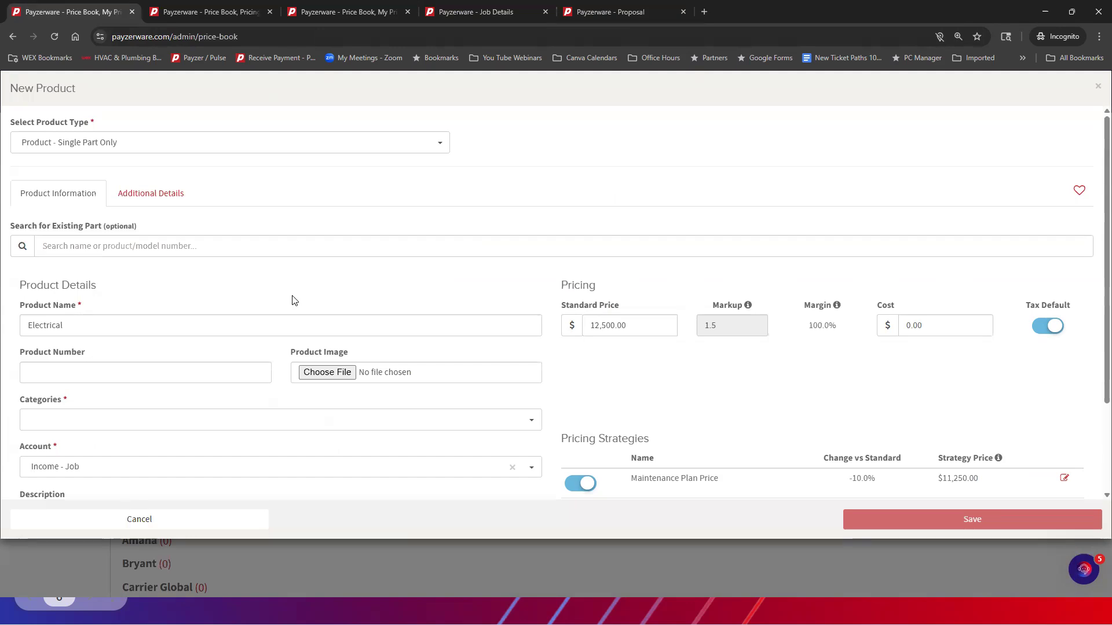
Assign the new Electrical product to the category 2026 Solution Studio > Service
scroll(293, 300, down, 2)
scroll(293, 299, up, 1)
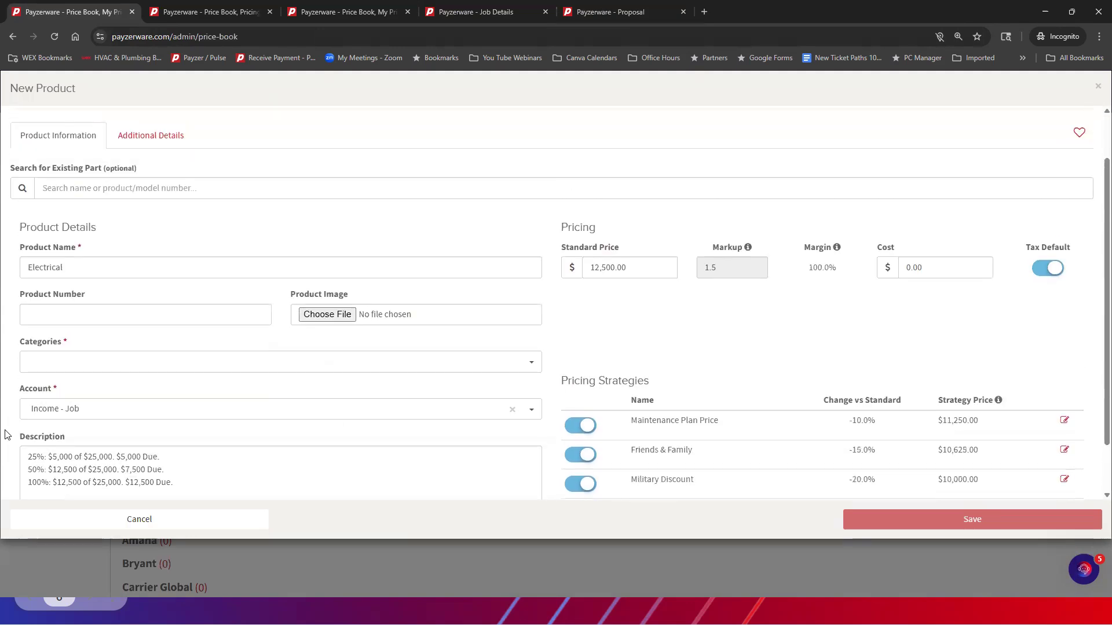
click(54, 371)
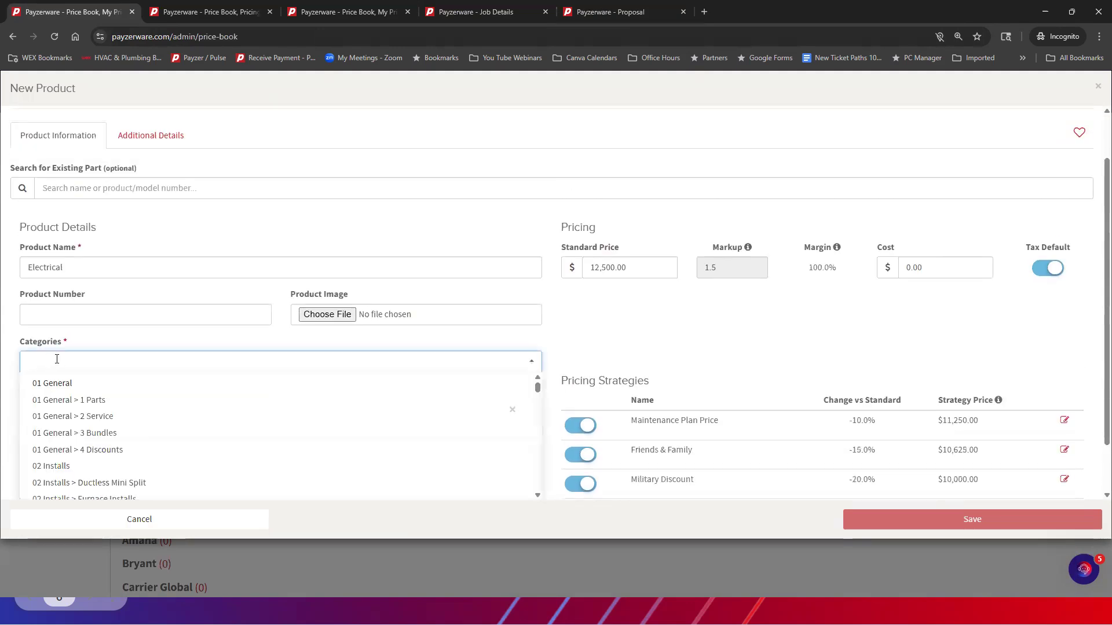
text(2026)
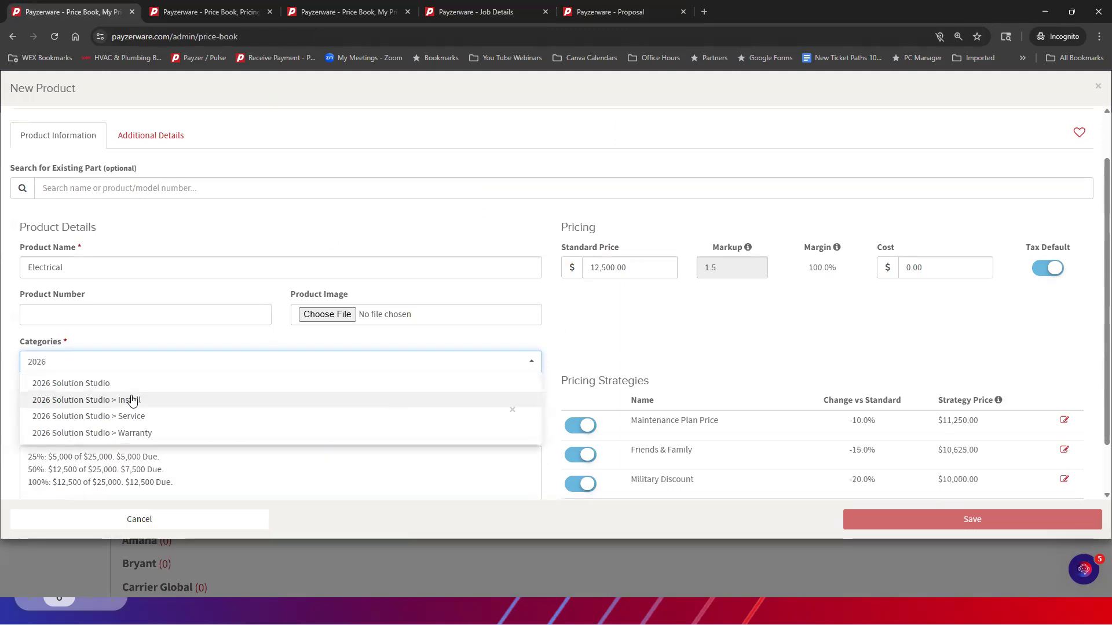
click(154, 416)
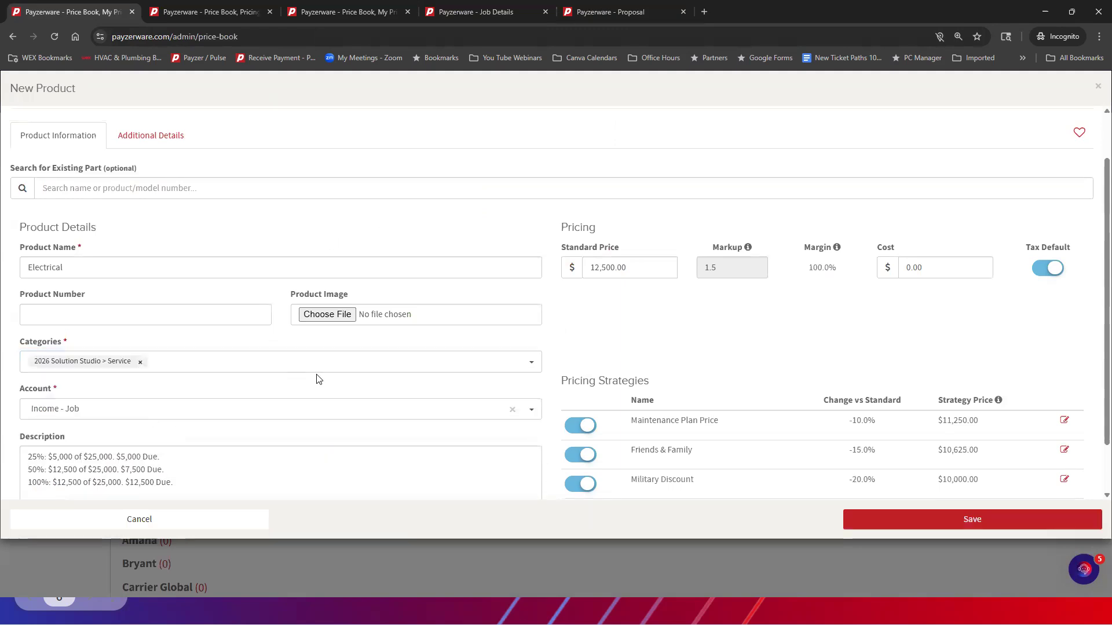
Review the Electrical product's description and pricing strategies, and check its QuickBooks item link, warranty and part details
scroll(319, 380, down, 1)
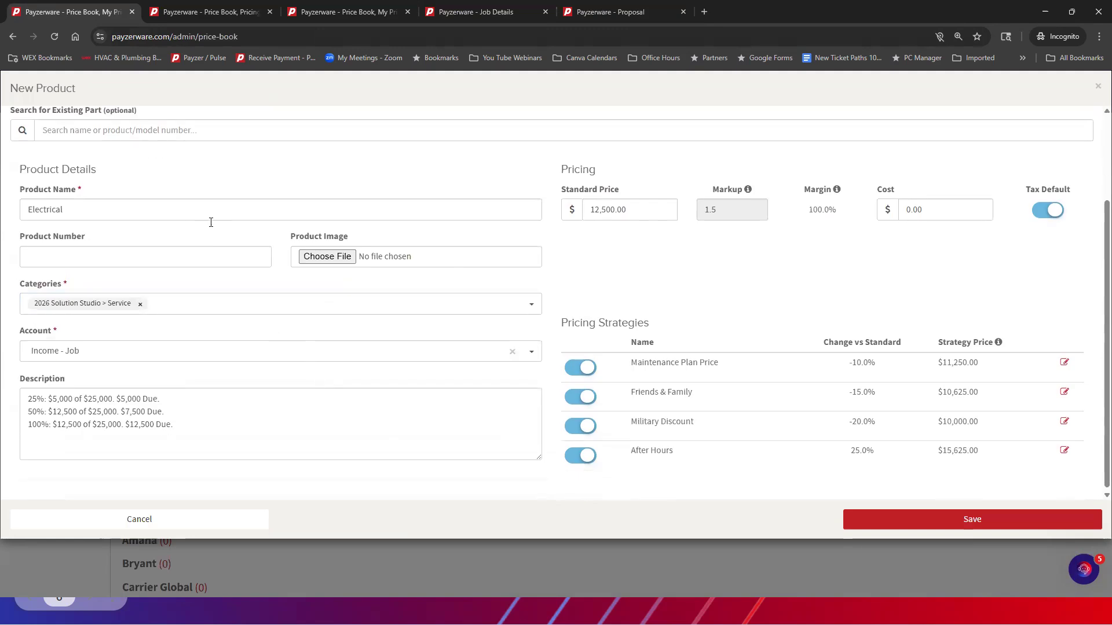
scroll(174, 249, up, 2)
click(150, 193)
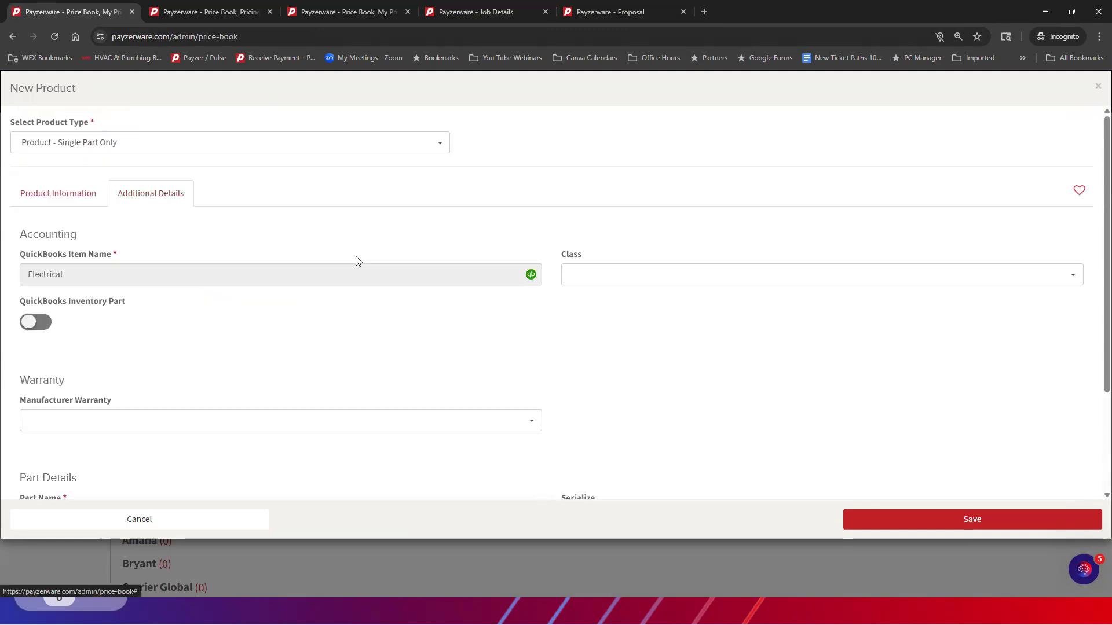
scroll(301, 231, down, 2)
scroll(260, 236, up, 1)
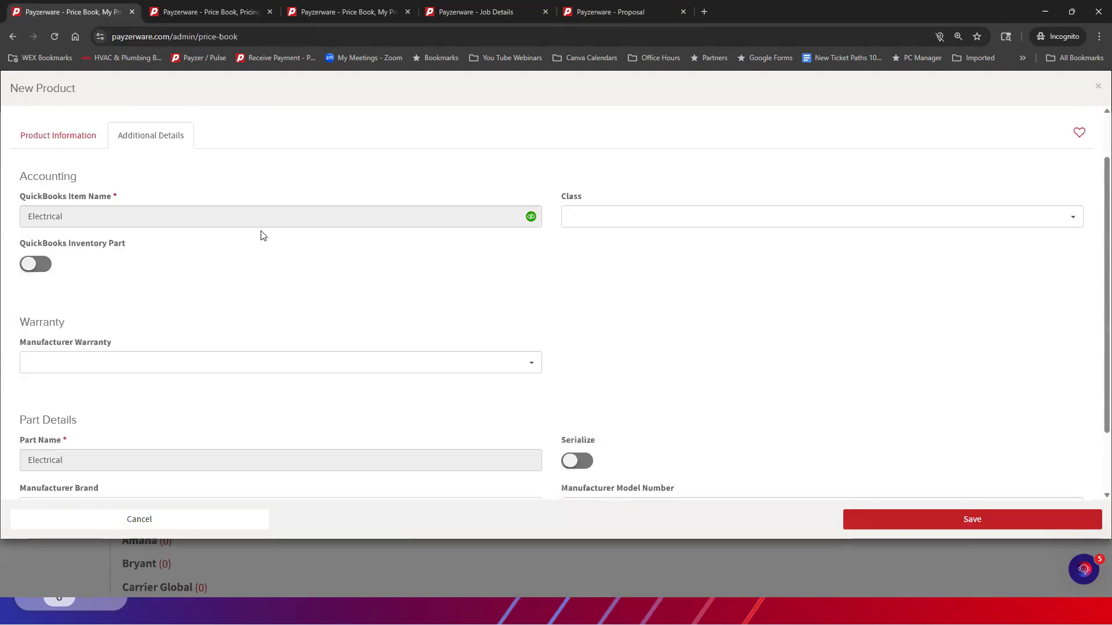
mouse_move(531, 218)
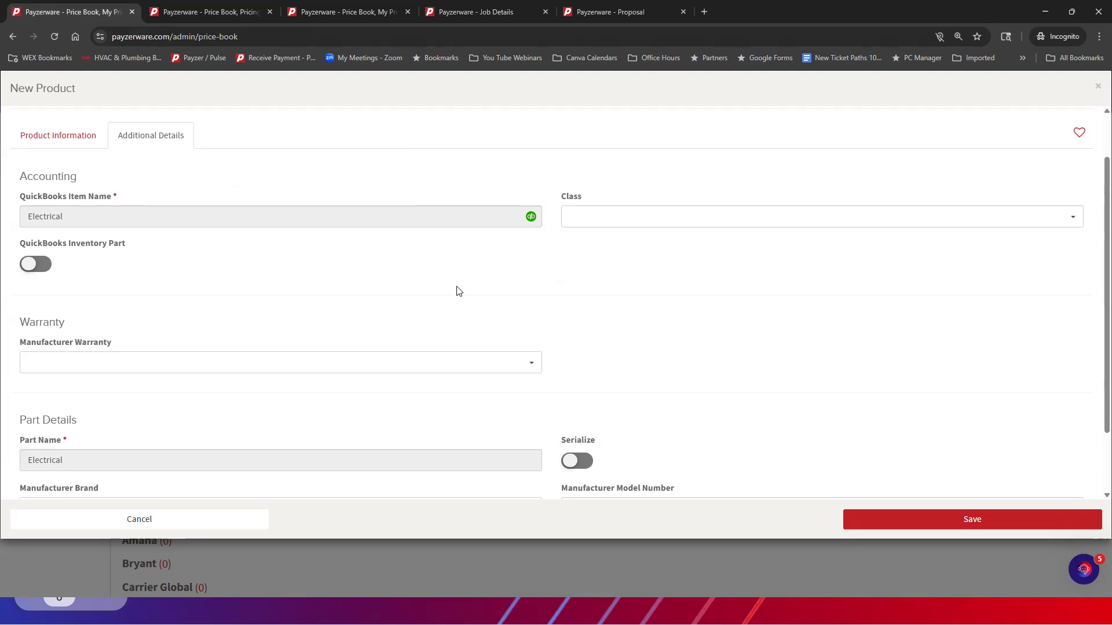
click(65, 139)
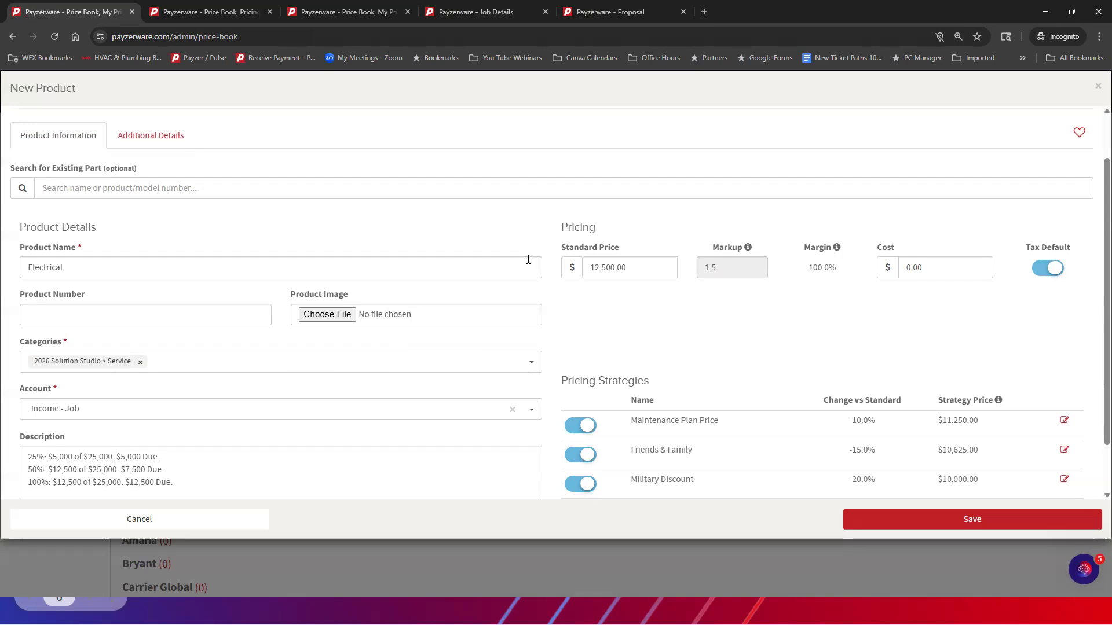
Leave the new product open and bring up the Flat Rate Price Book from the other price book page
click(344, 12)
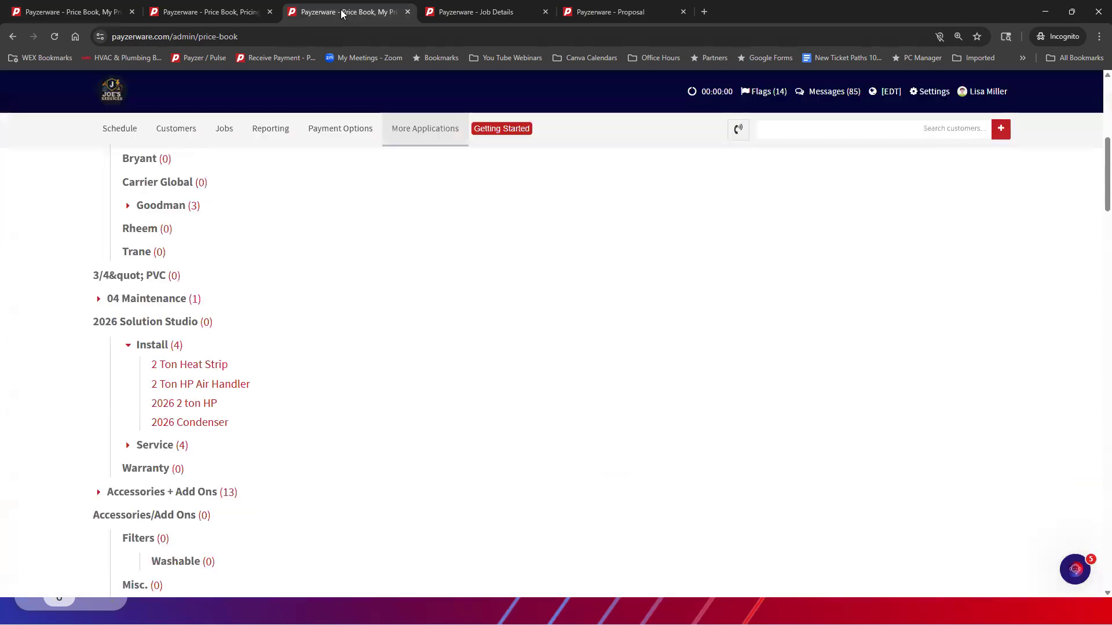
scroll(724, 180, up, 7)
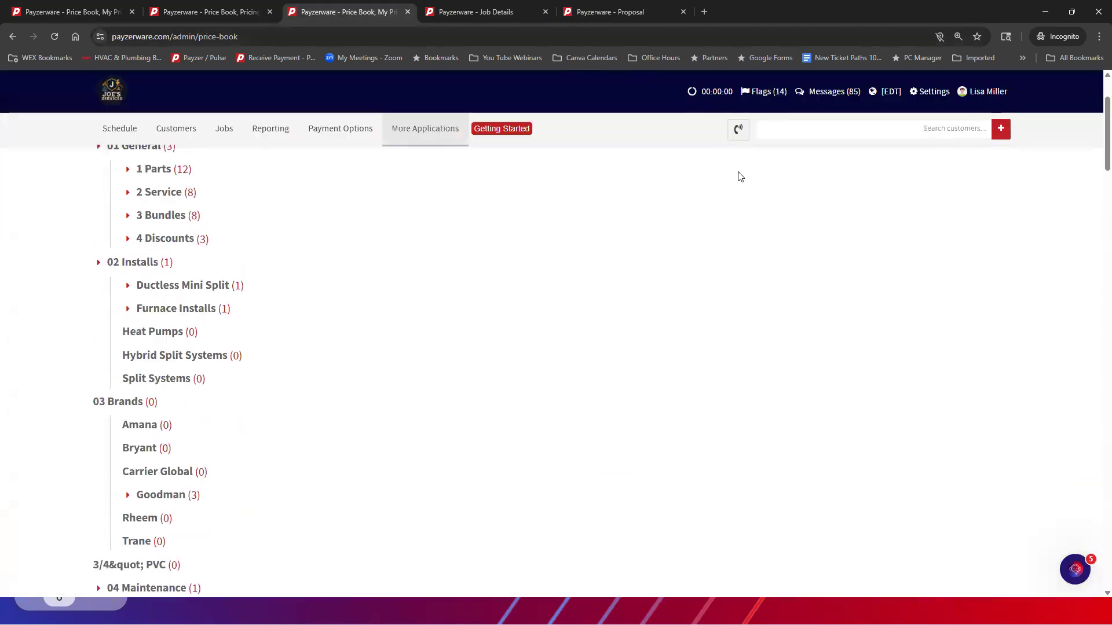
click(428, 129)
mouse_move(422, 159)
click(518, 179)
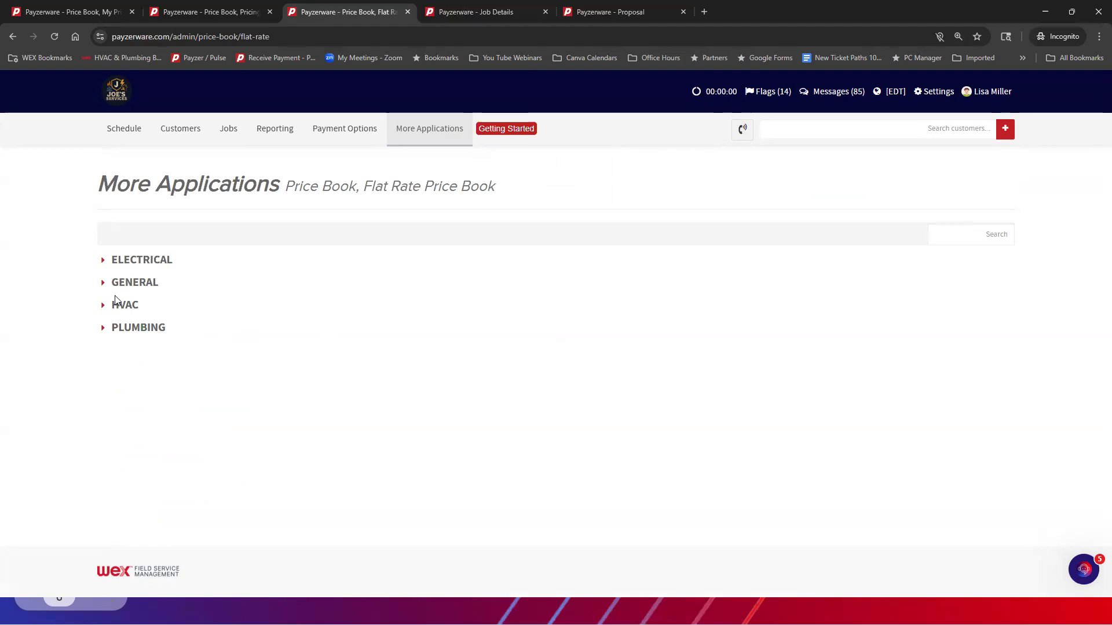
Expand HVAC > Capacitors & Start Assists > DUAL START CAP and open that category's products for quick editing
click(103, 307)
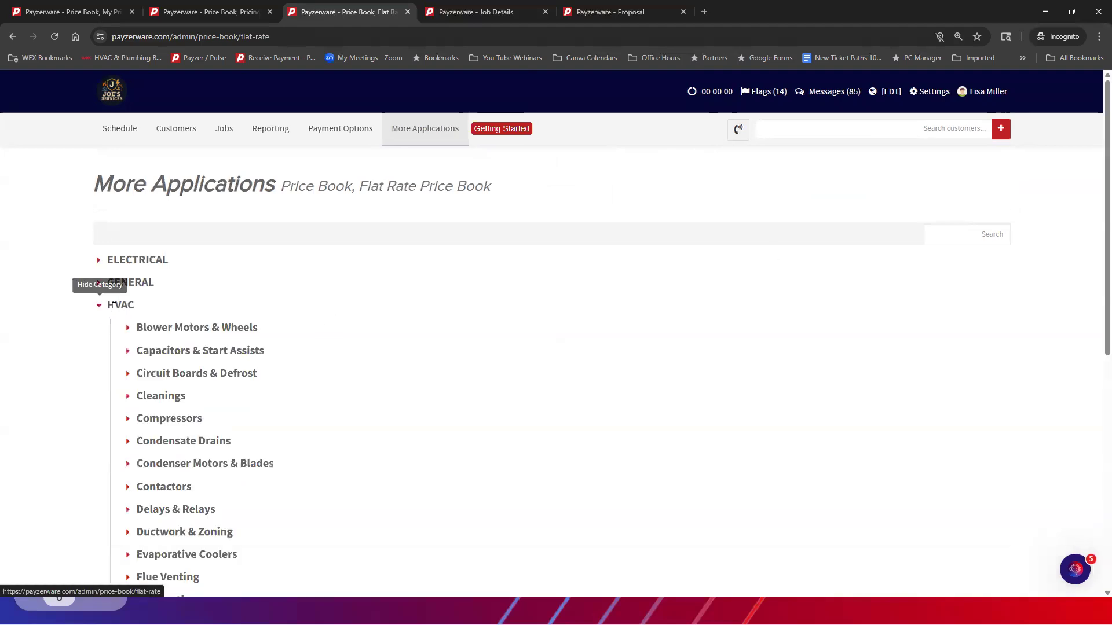
click(128, 352)
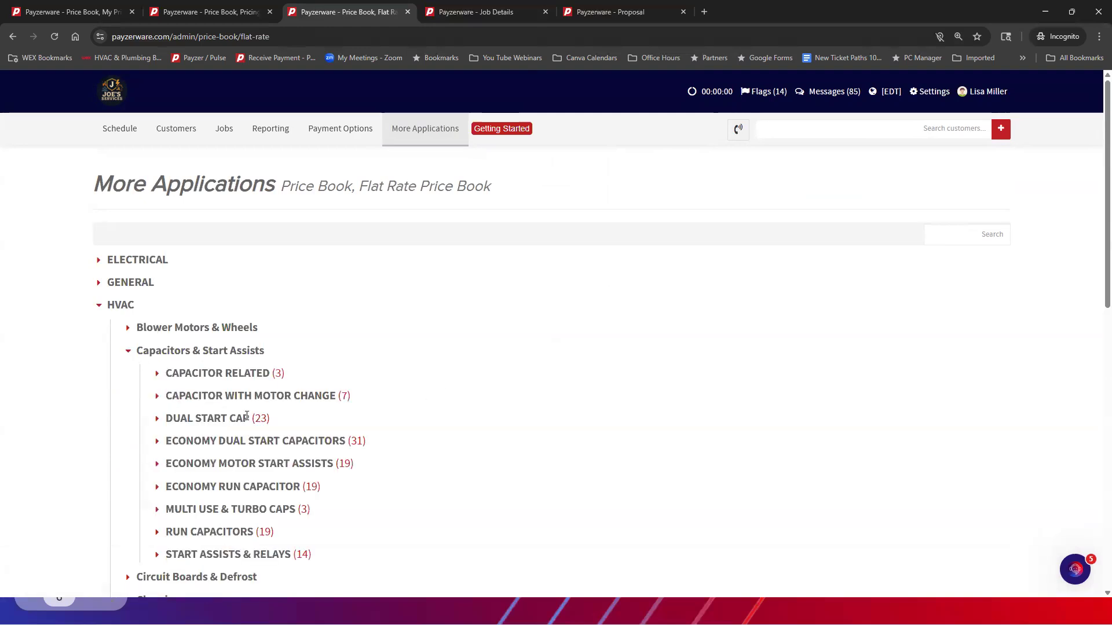
click(156, 419)
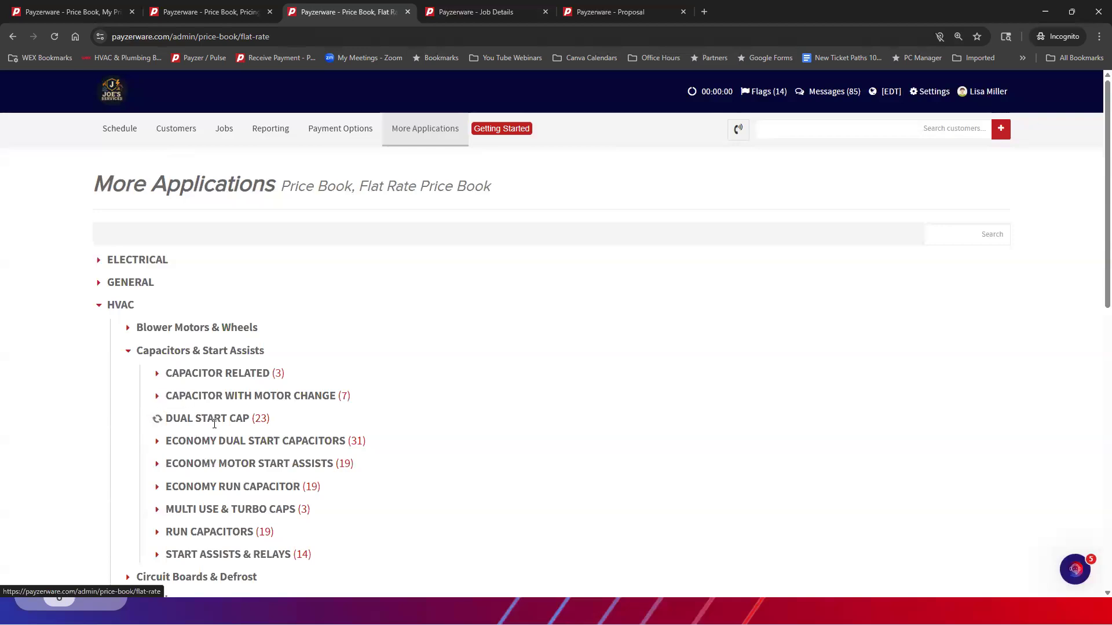
click(267, 423)
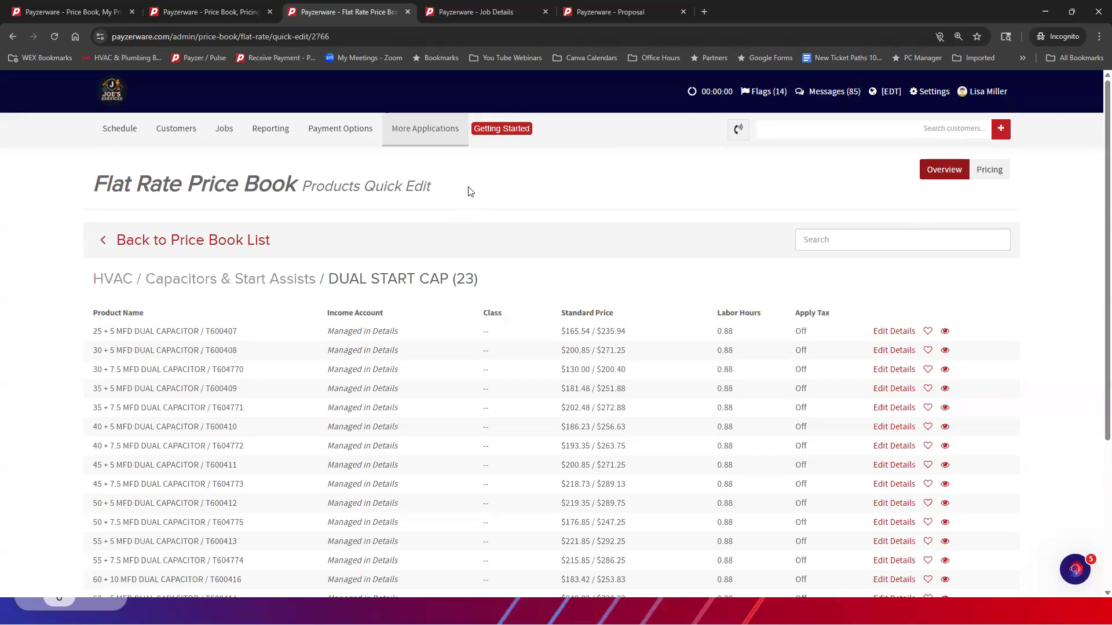
Open the Data Center to view the types of data load request that can be submitted
mouse_move(419, 137)
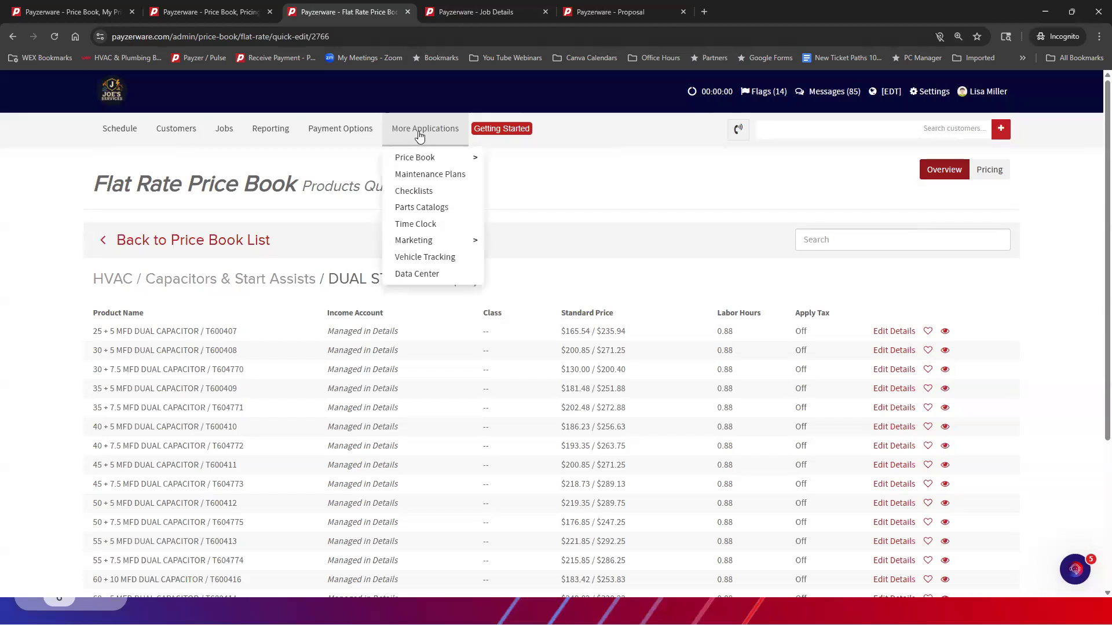
click(419, 274)
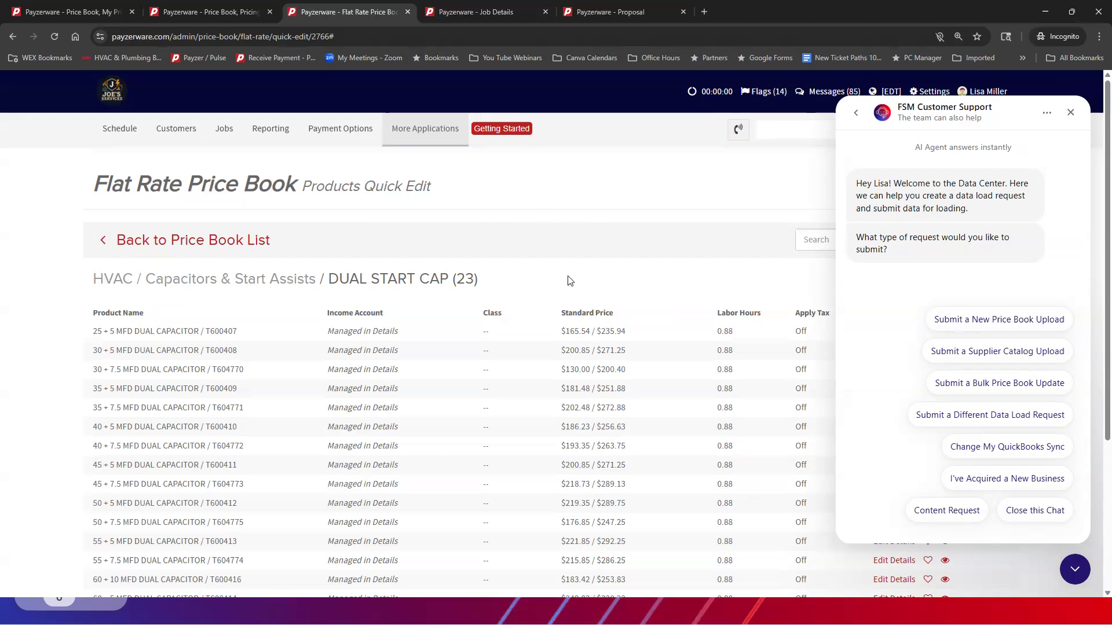
End the Data Center support chat, dismiss the messenger, and return to the Flat Rate Price Book's category list
click(1032, 512)
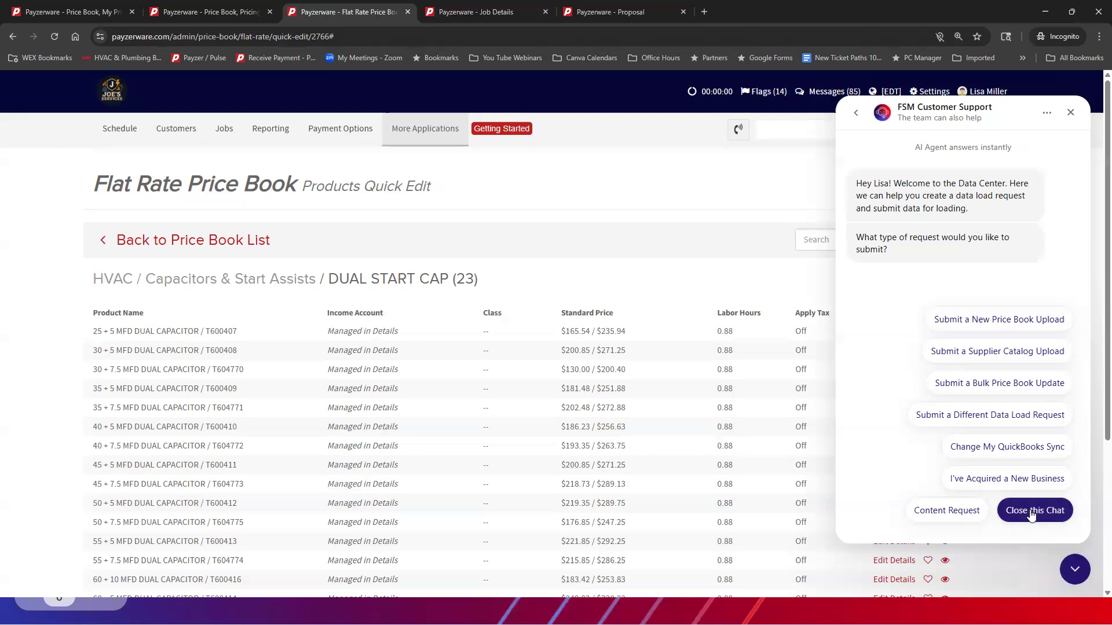
click(1075, 579)
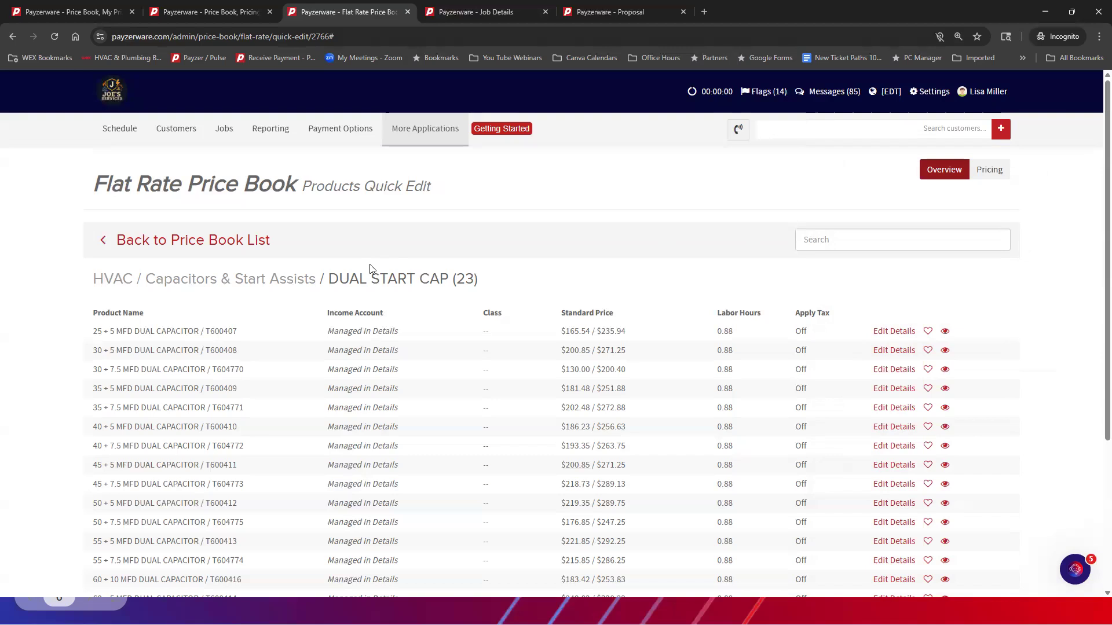
click(106, 243)
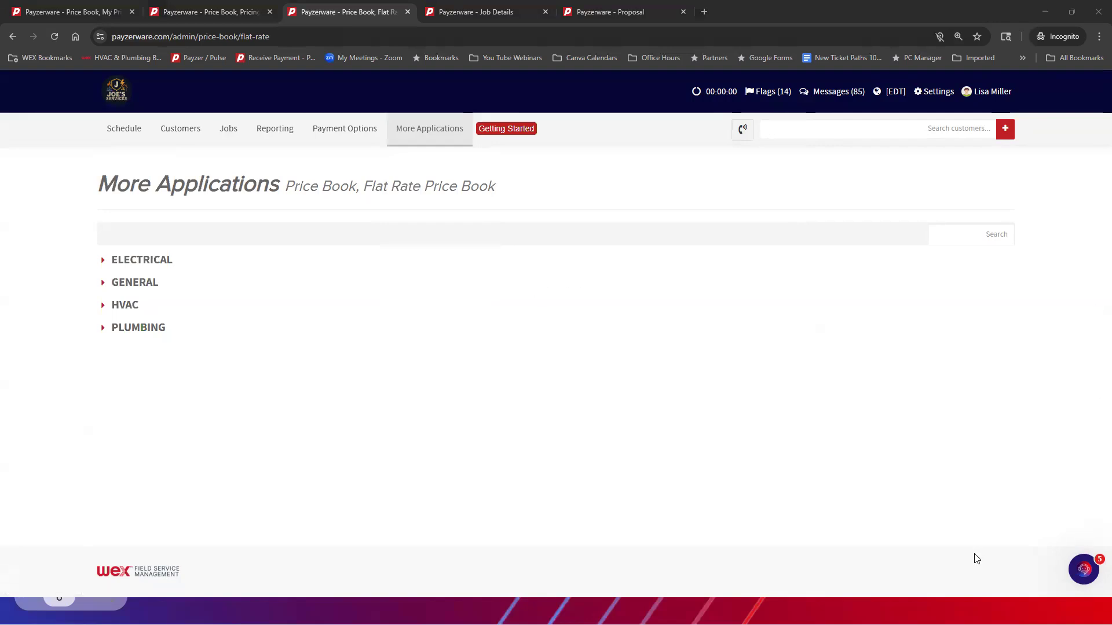
Search the support help articles for "solution studio" and open "Solution Studio: Advanced Working Sessions and Learning"
click(1082, 570)
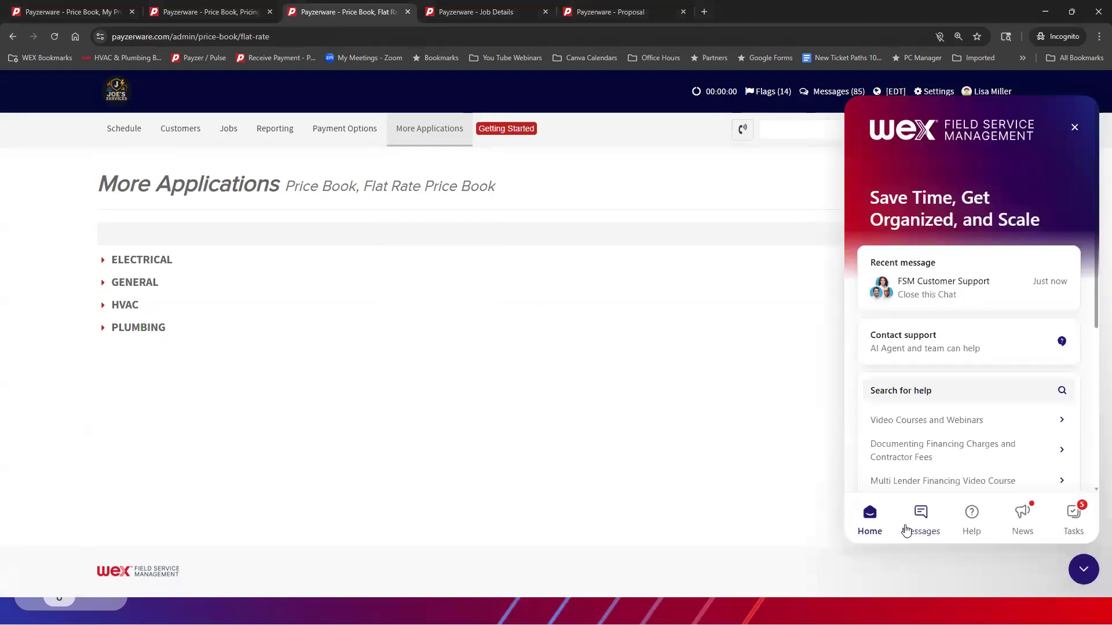
click(950, 393)
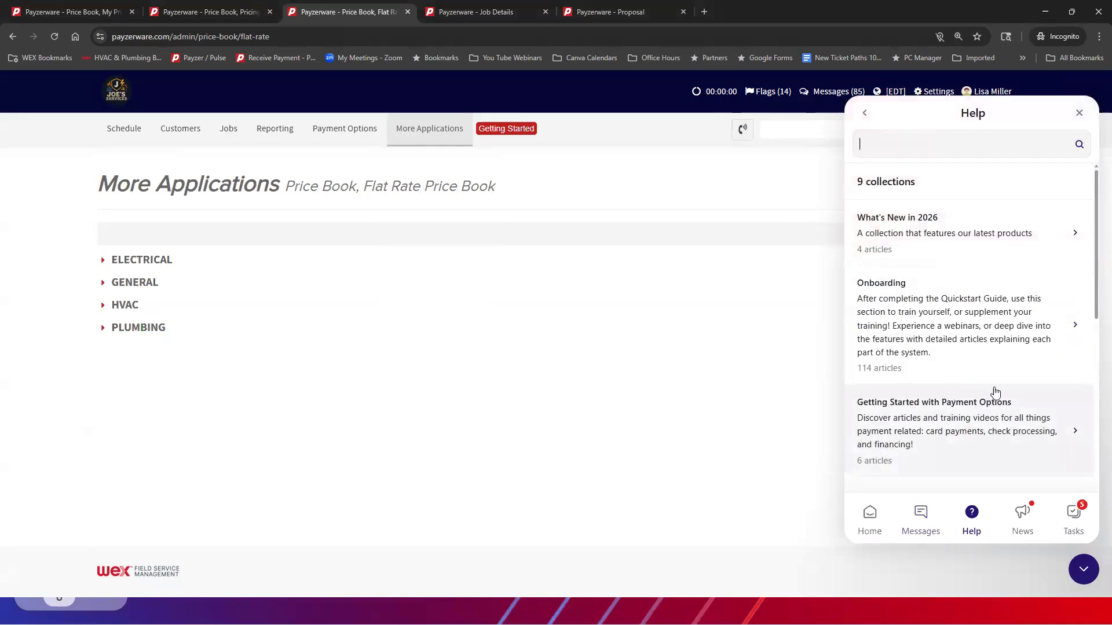
text(soltuion st)
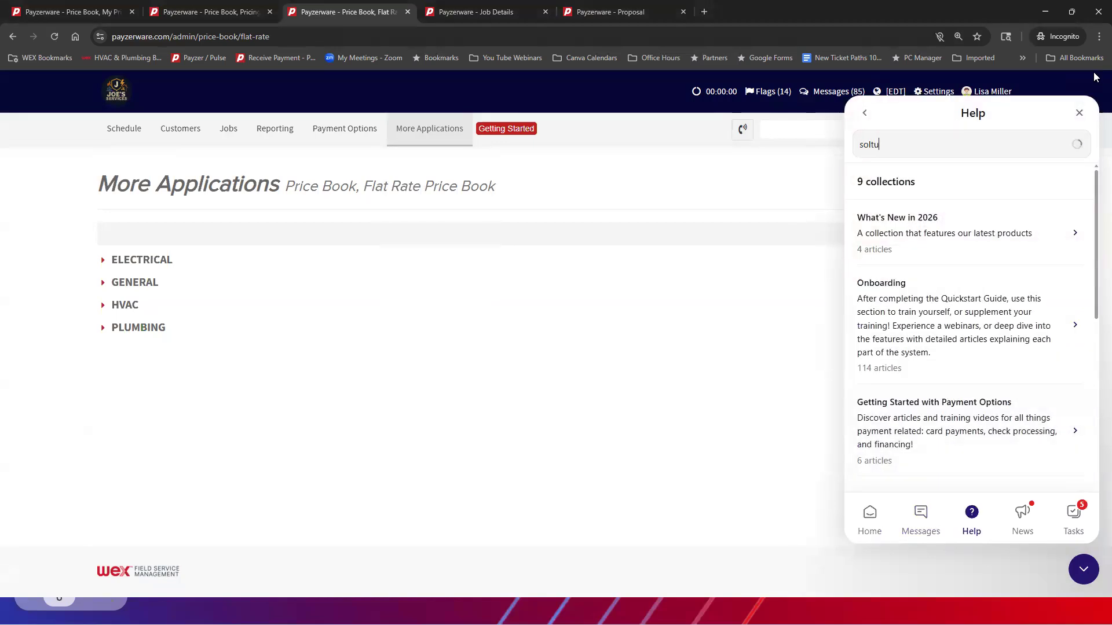
key(BackSpace)
key(BackSpace)
key(BackSpace)
key(BackSpace)
key(BackSpace)
key(BackSpace)
text(utioni)
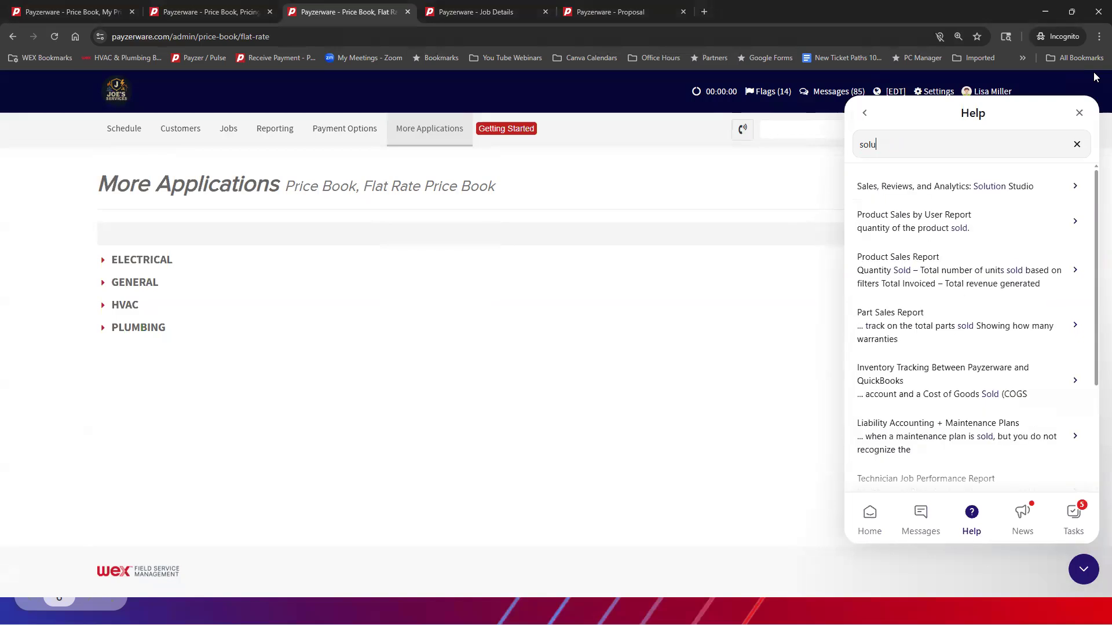
text( studio)
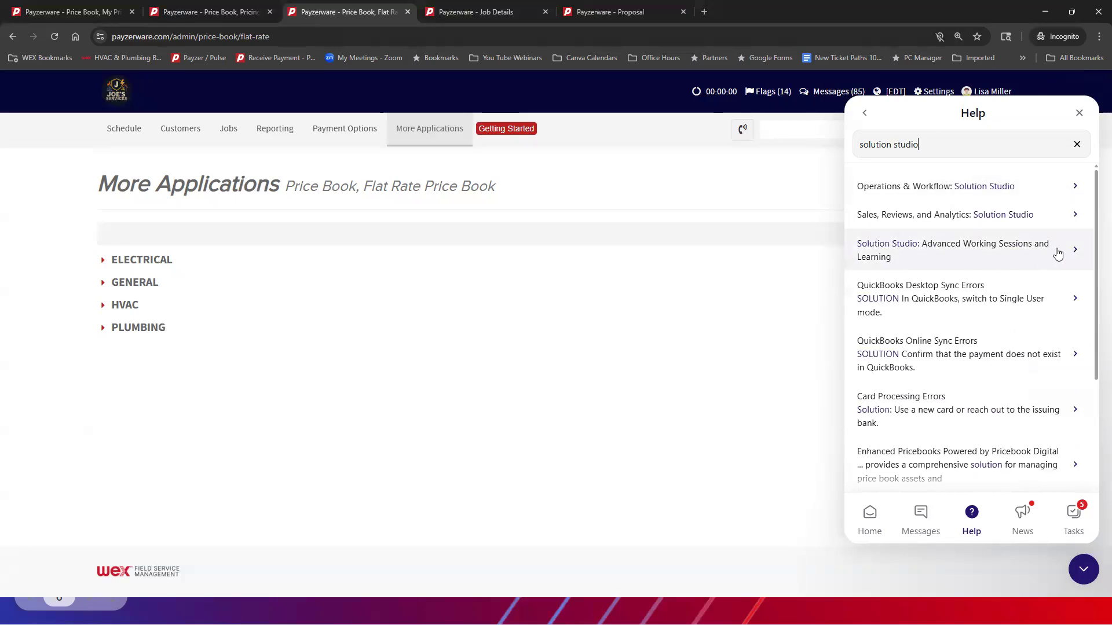
click(899, 248)
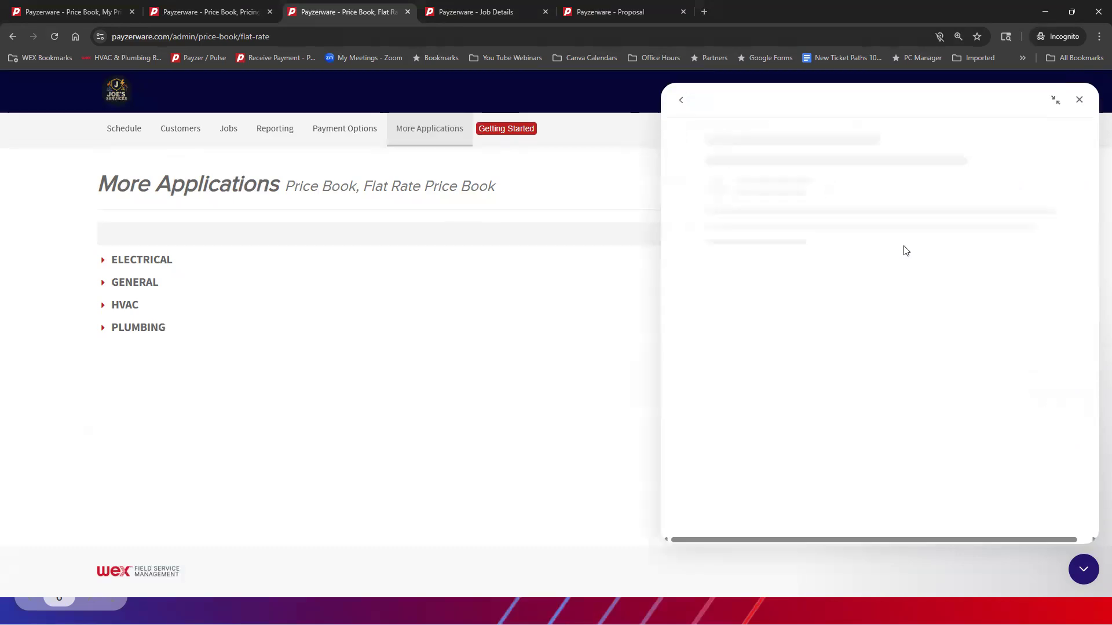
Open the April 2026 webinar calendar from the Solution Studio article and look through its scheduled sessions
scroll(843, 217, down, 12)
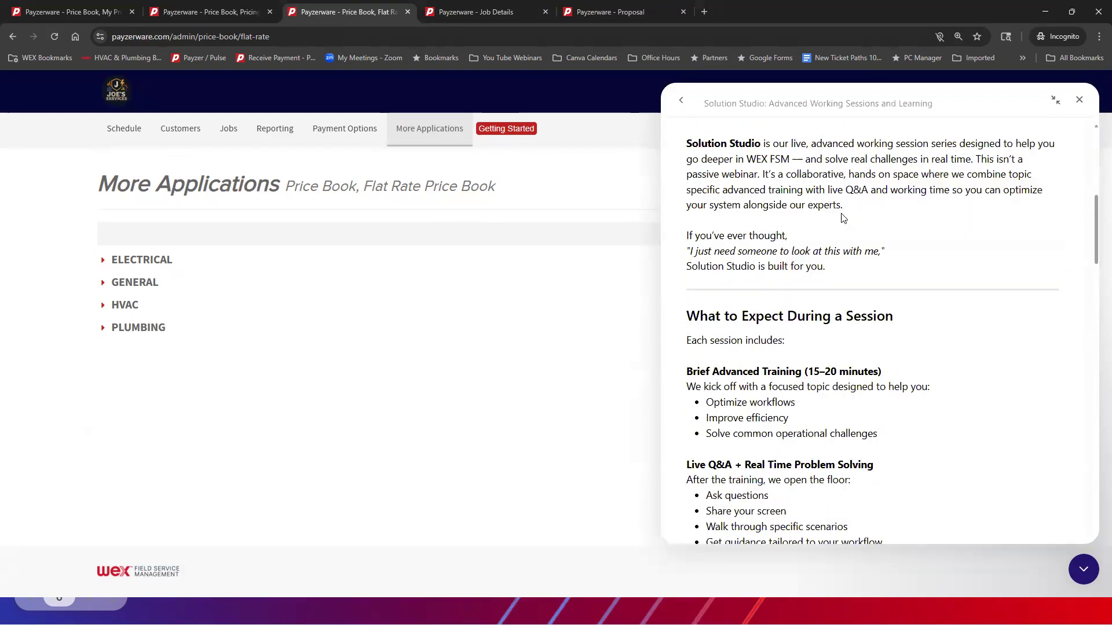
scroll(843, 218, down, 12)
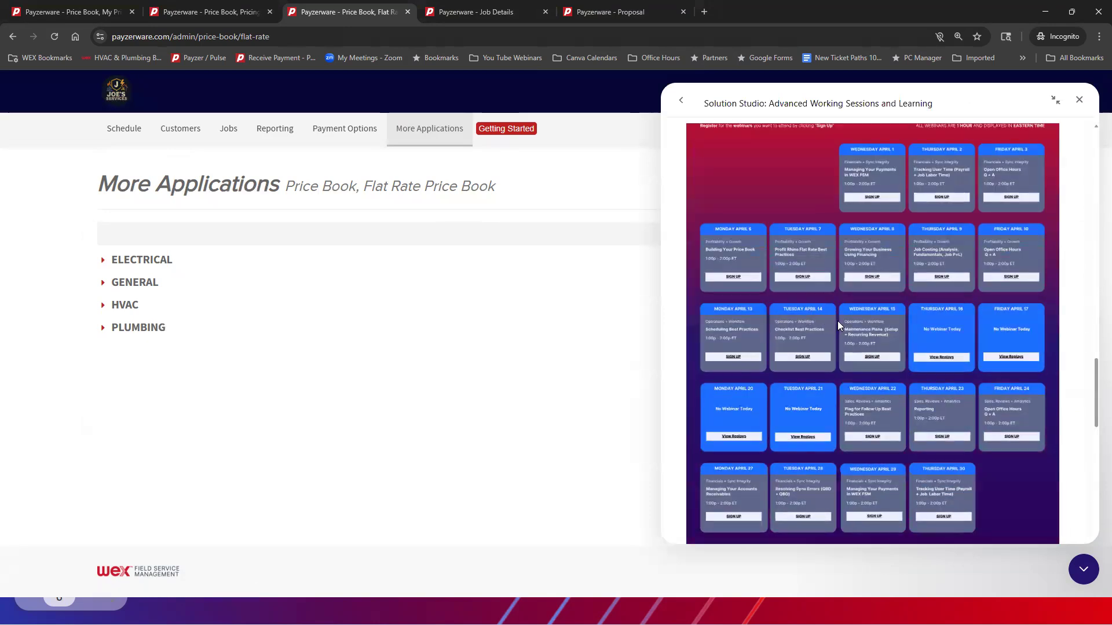
click(837, 321)
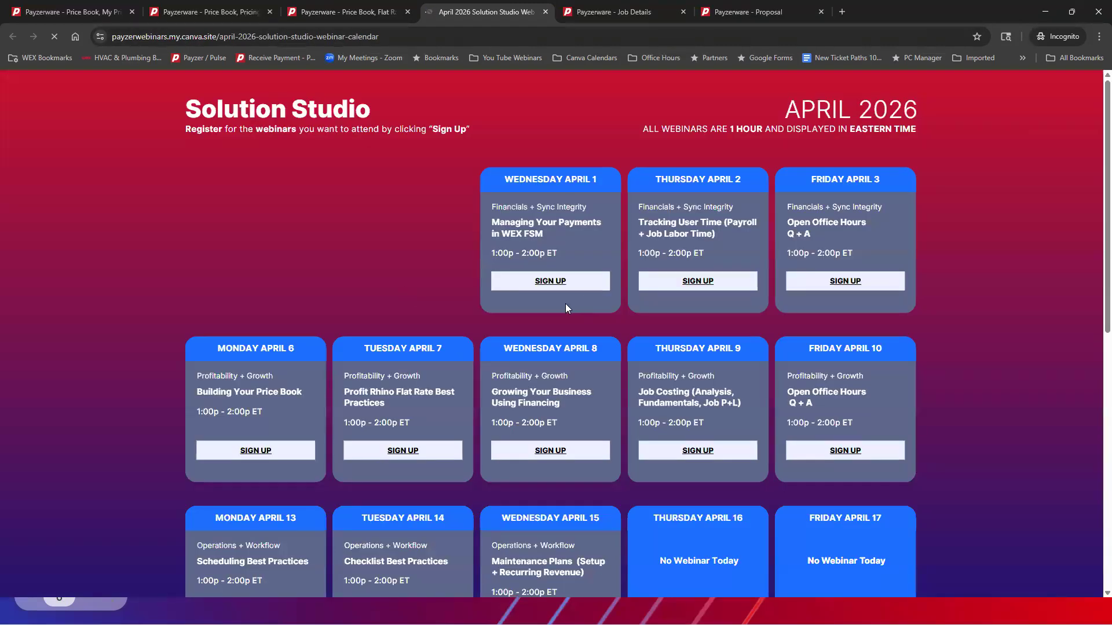
scroll(534, 350, down, 2)
scroll(534, 350, down, 3)
scroll(755, 217, up, 1)
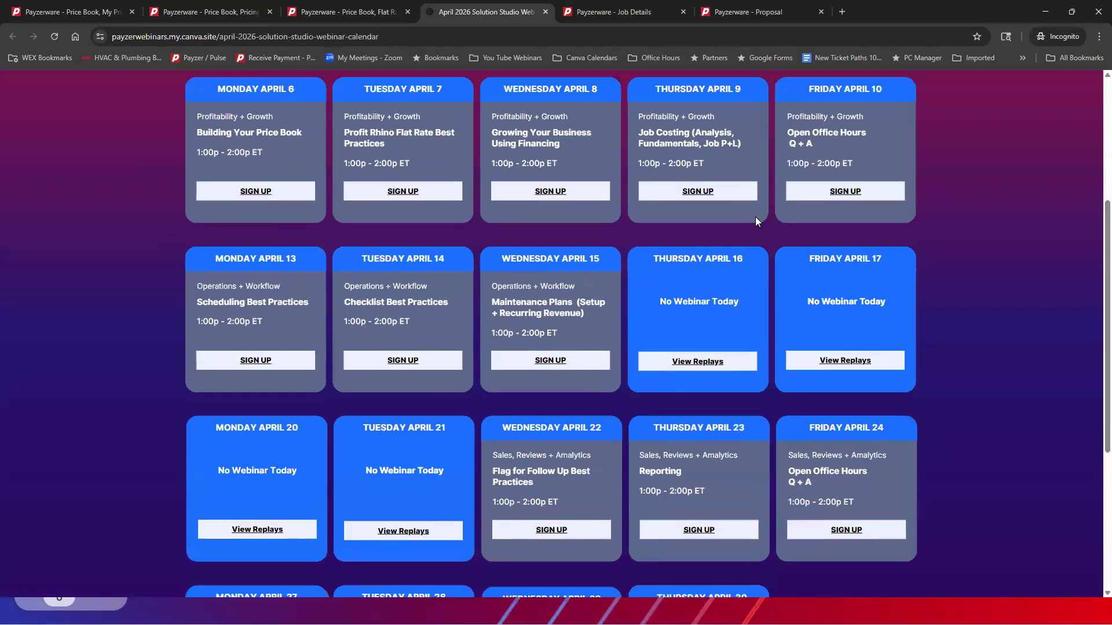
scroll(511, 393, up, 4)
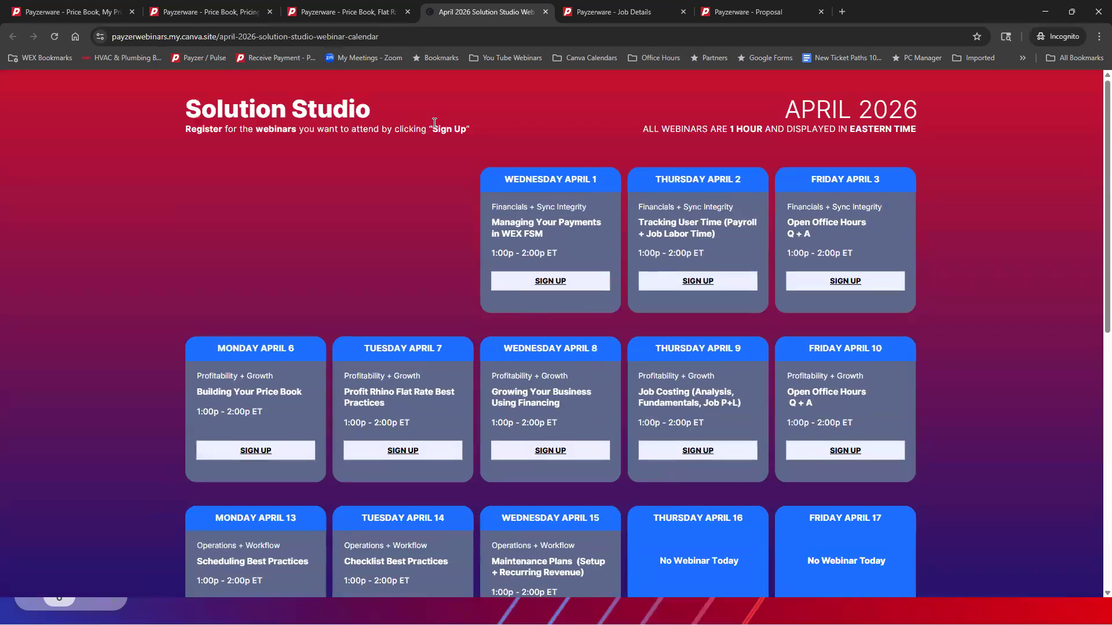
Return to the Solution Studio article, review its Replays links and How to Join section, and close the support messenger
click(359, 13)
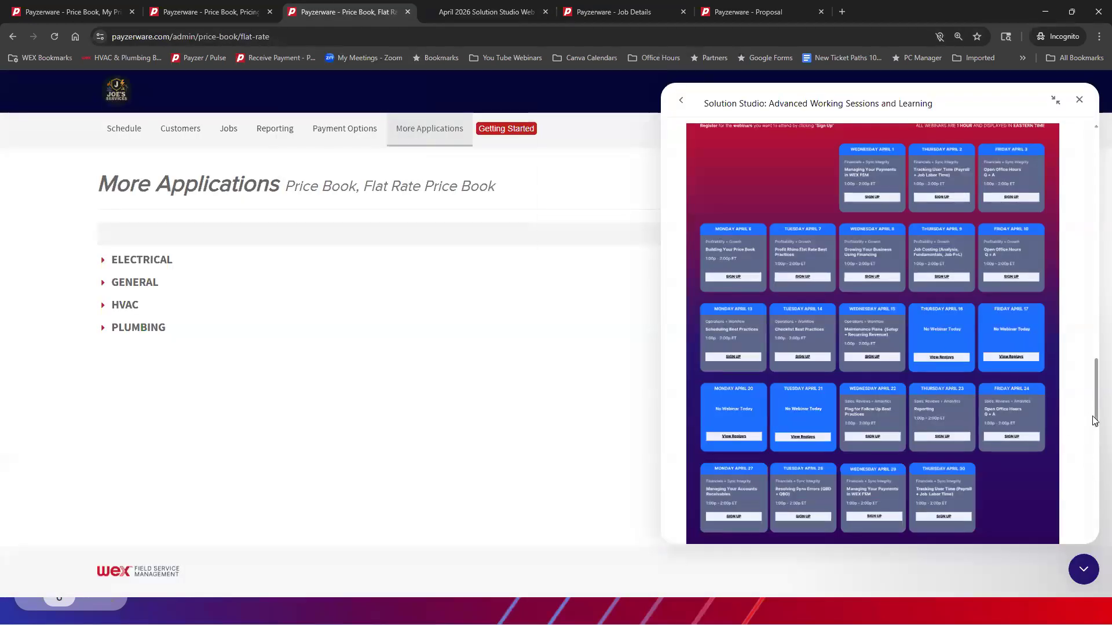
drag(1092, 416, 1095, 487)
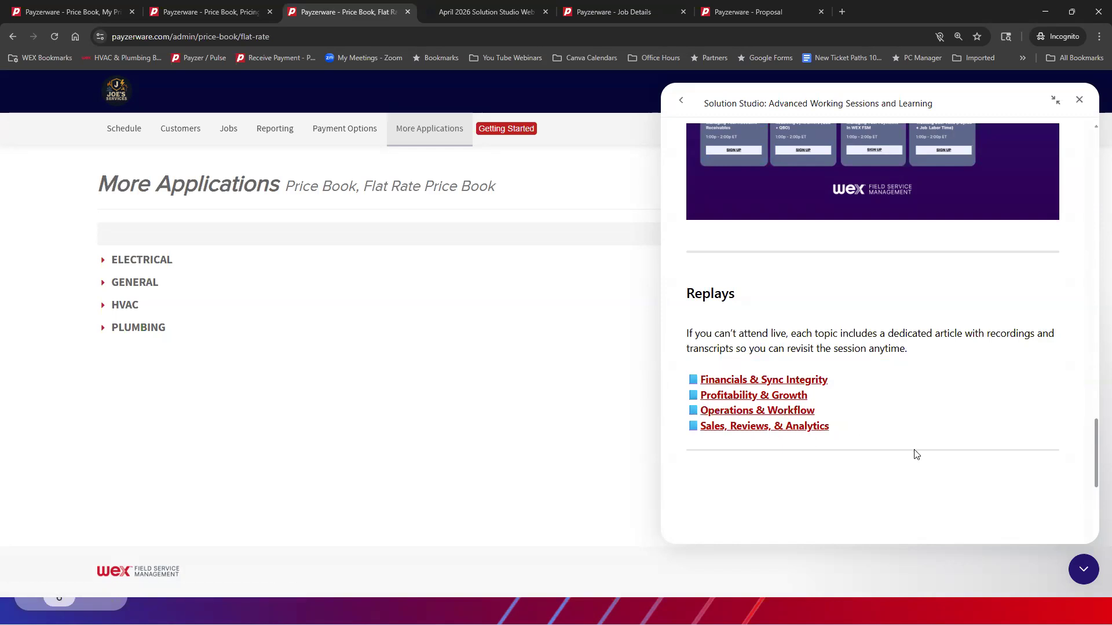
scroll(914, 454, up, 1)
scroll(915, 454, up, 10)
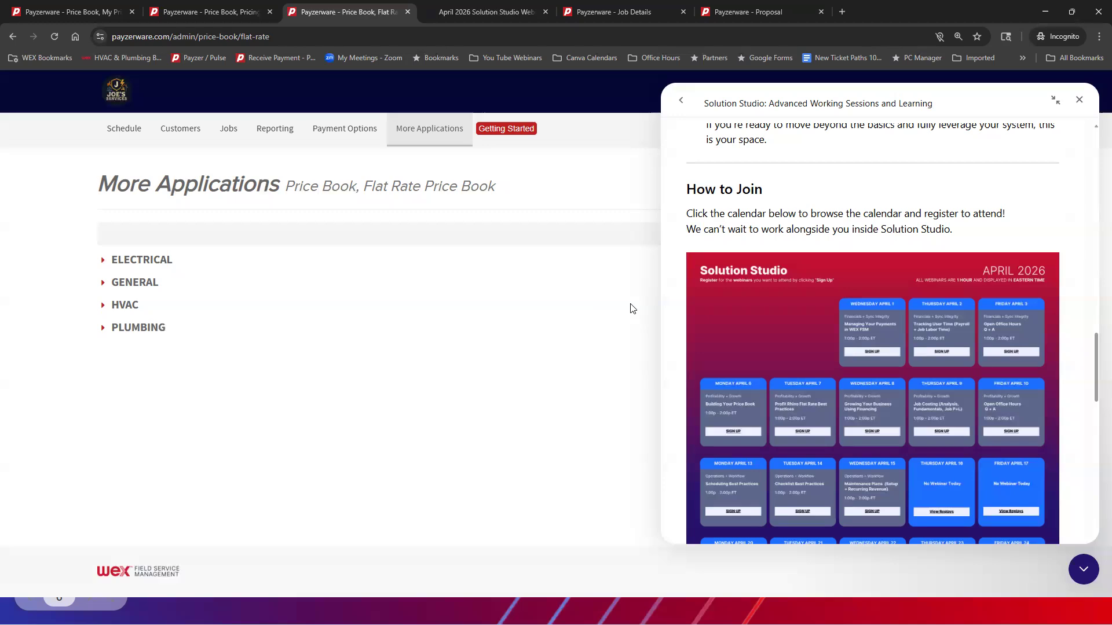
click(1080, 573)
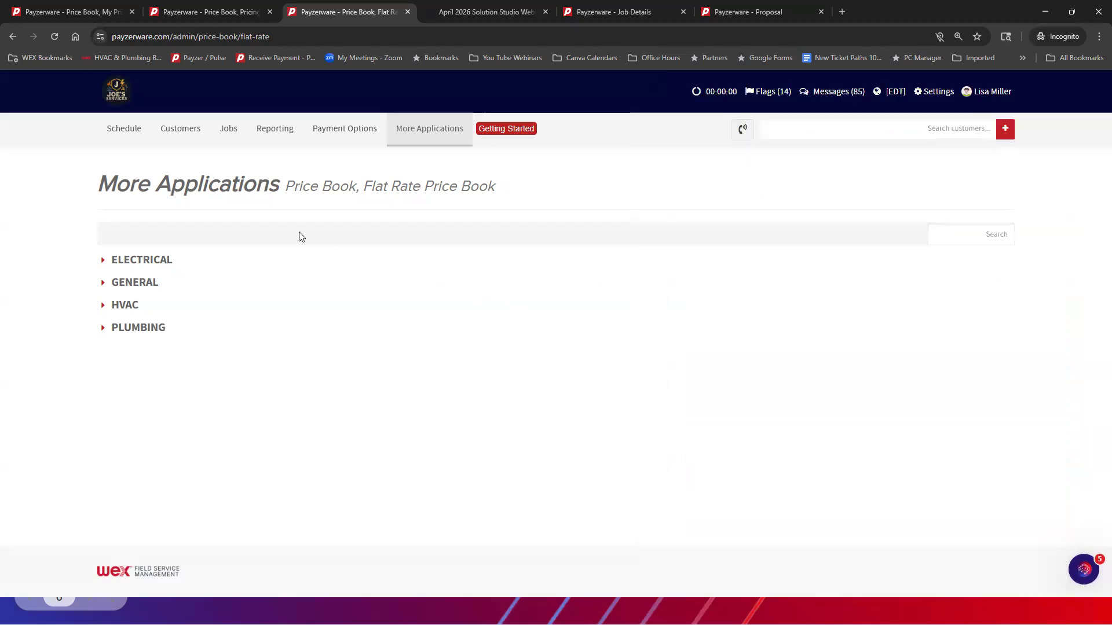